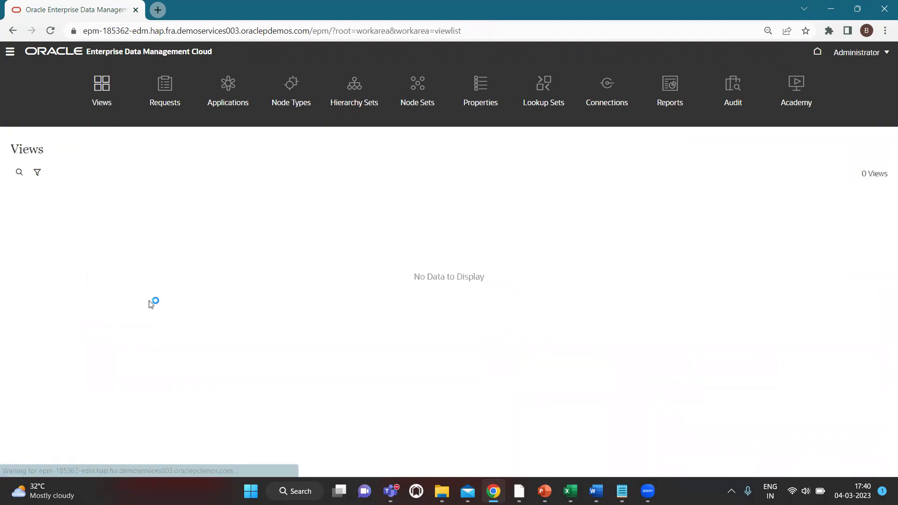
Step: Open the Master View (ERP+EPM) and show its Entity-CustomAPP viewpoint side by side with Retailers-SCM
{"action": "scroll", "coordinate": [155, 296], "scroll_direction": "down", "scroll_amount": 3}
{"action": "scroll", "coordinate": [125, 366], "scroll_direction": "down", "scroll_amount": 4}
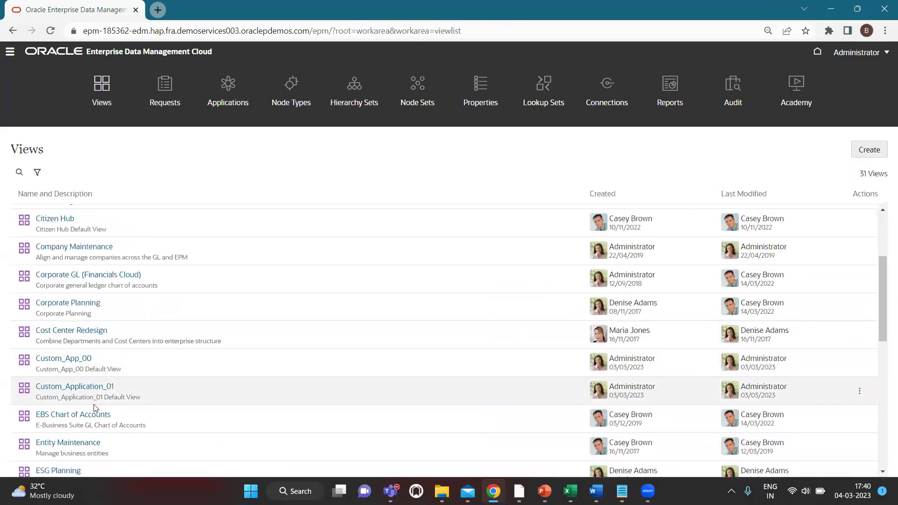
{"action": "scroll", "coordinate": [91, 403], "scroll_direction": "down", "scroll_amount": 6}
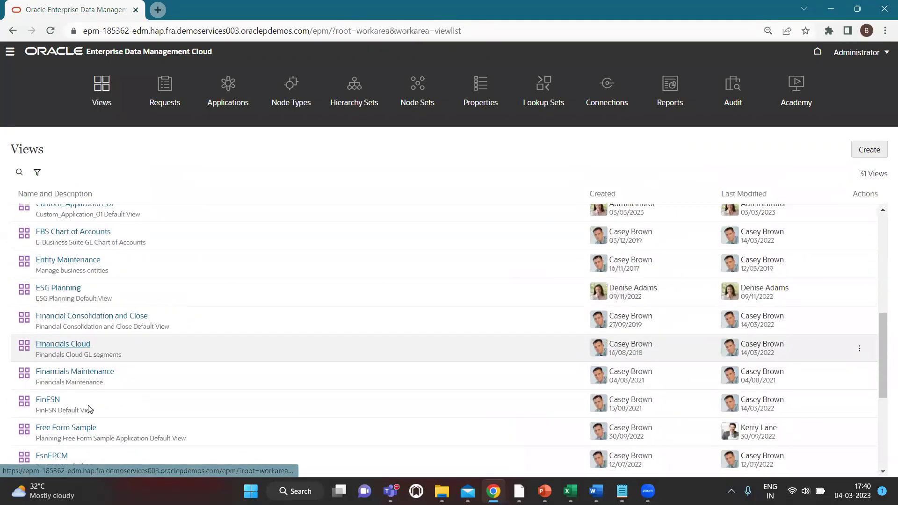
{"action": "left_click", "coordinate": [95, 374]}
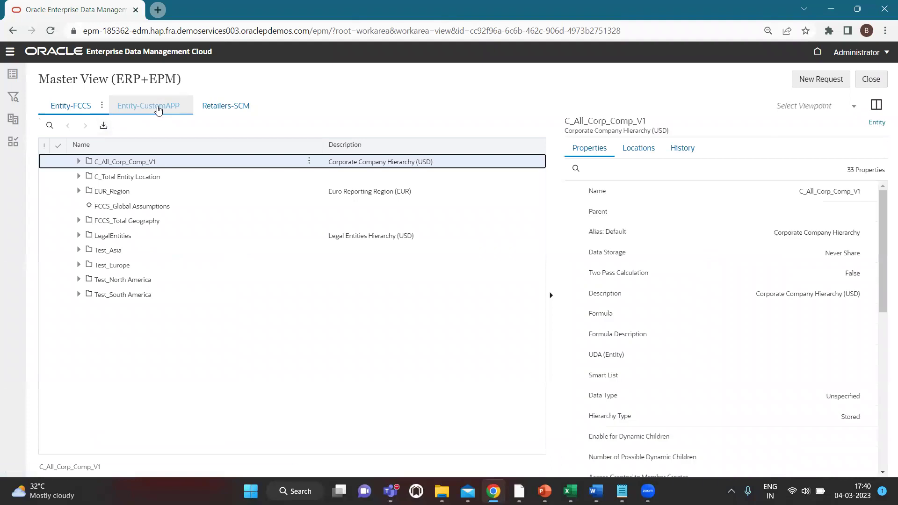
{"action": "left_click", "coordinate": [157, 106]}
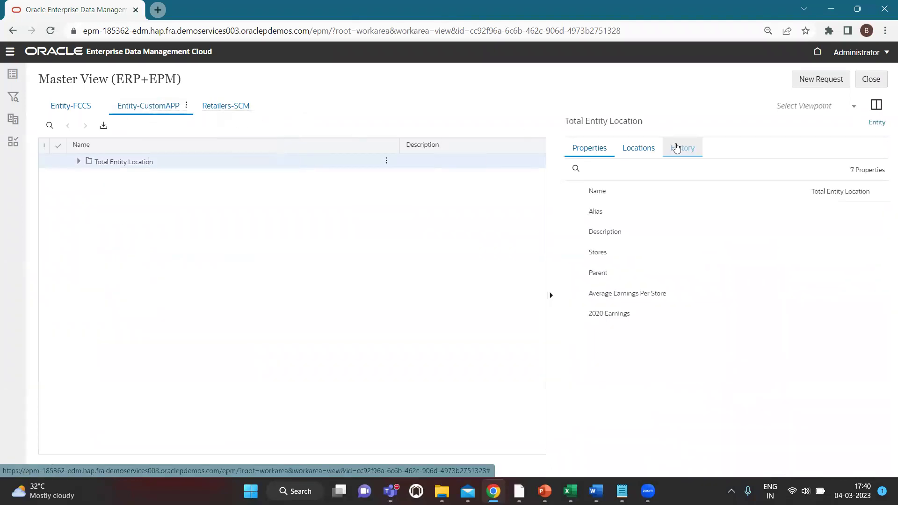
{"action": "left_click", "coordinate": [876, 106]}
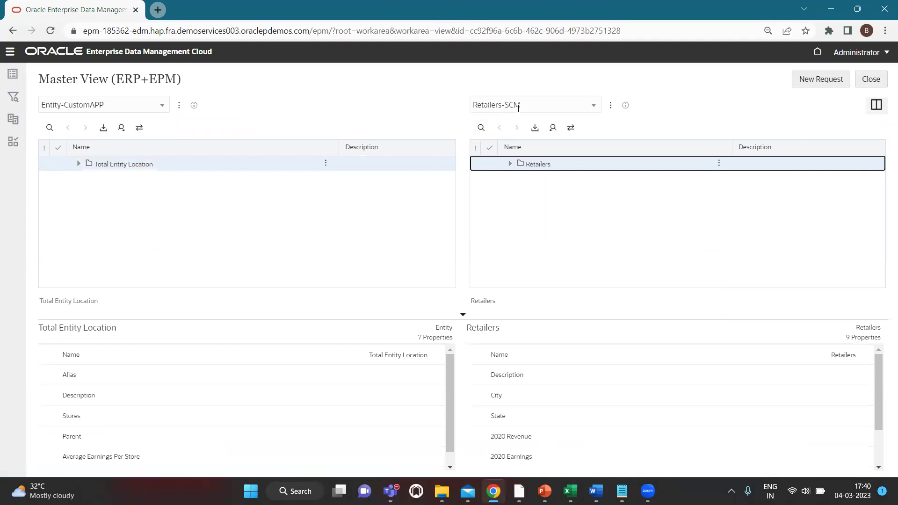
Step: Expand Total Entity Location through C_000 and C_100, and inspect the properties of node 102
{"action": "left_click", "coordinate": [79, 164]}
{"action": "left_click", "coordinate": [87, 179]}
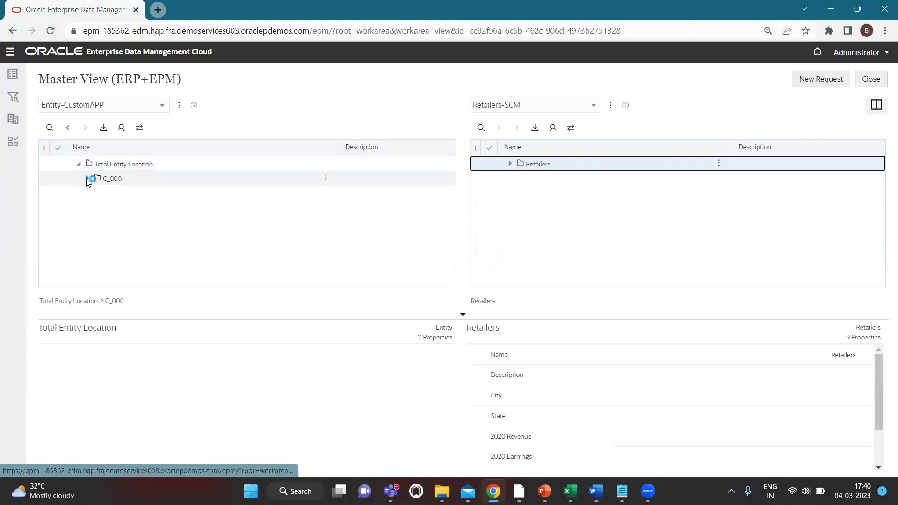
{"action": "left_click", "coordinate": [95, 194]}
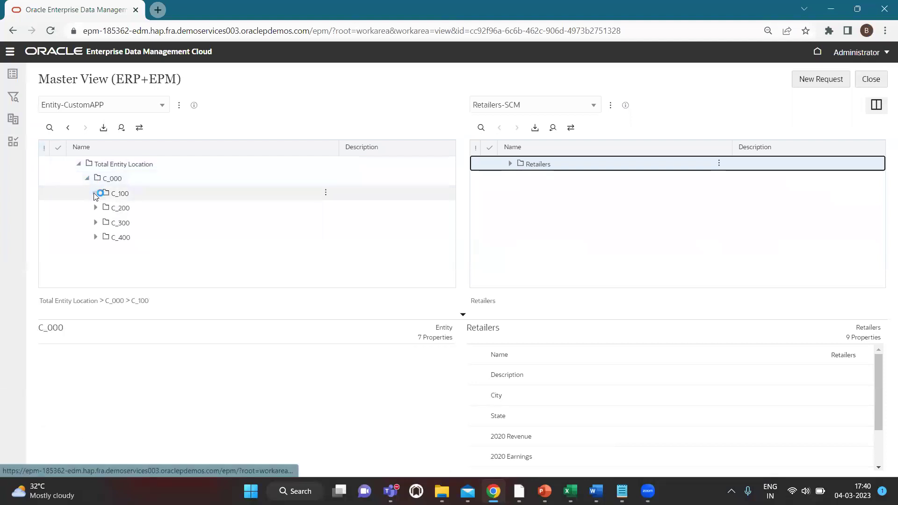
{"action": "left_click", "coordinate": [123, 208]}
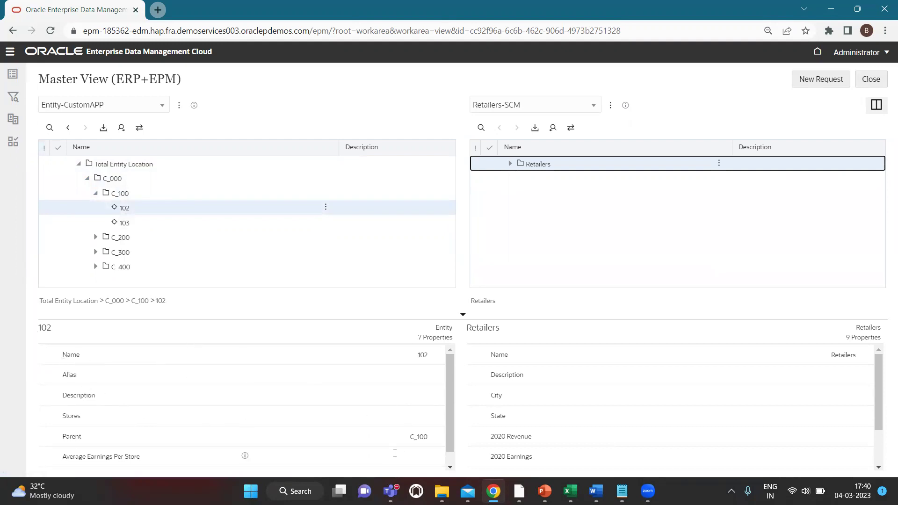
{"action": "scroll", "coordinate": [395, 452], "scroll_direction": "down", "scroll_amount": 1}
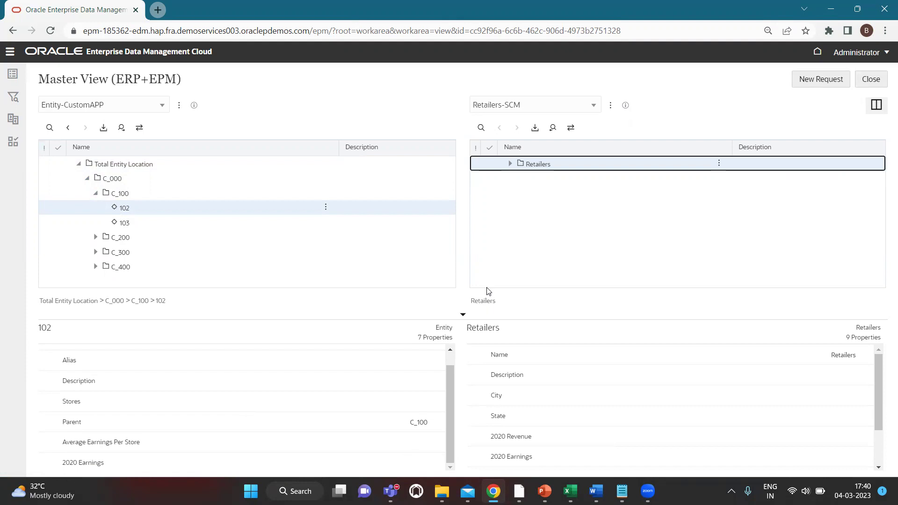
Step: Switch to the EDMCS Working Tracker.xlsx workbook in Excel
{"action": "key", "text": "alt+Tab"}
{"action": "key", "text": "alt+Tab"}
{"action": "key", "text": "alt+Tab"}
{"action": "key", "text": "alt+Tab"}
{"action": "key", "text": "alt+Tab"}
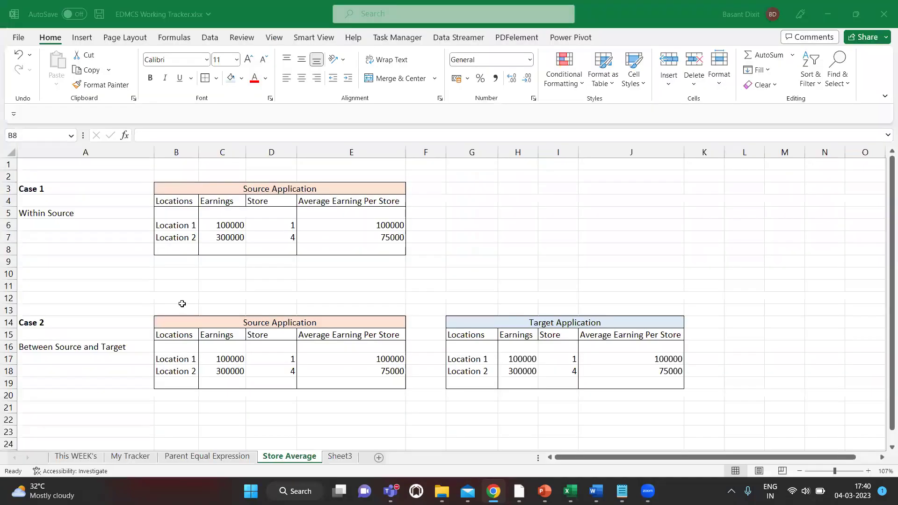
Step: Enter the note "Custom App_00" in cell G3 beside the Case 1 Source Application table
{"action": "left_click", "coordinate": [192, 187]}
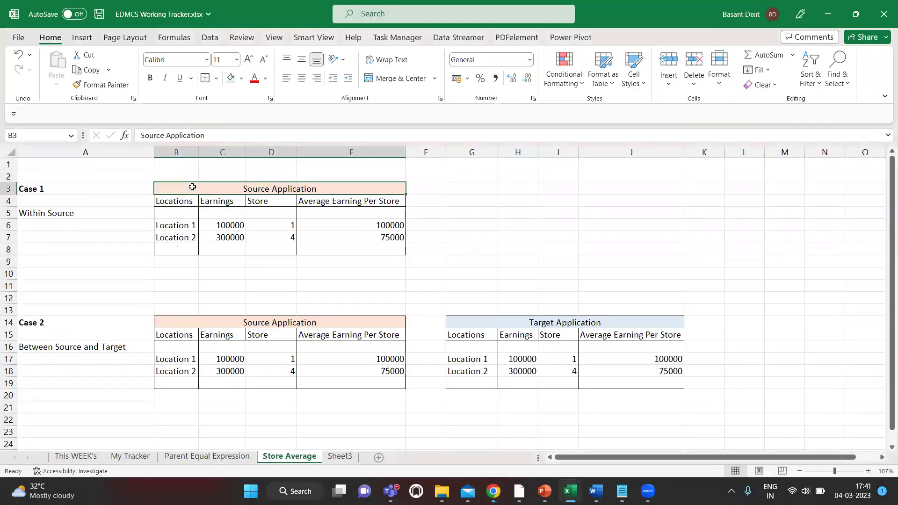
{"action": "key", "text": "Right"}
{"action": "key", "text": "Right"}
{"action": "key", "text": "Right"}
{"action": "key", "text": "Left"}
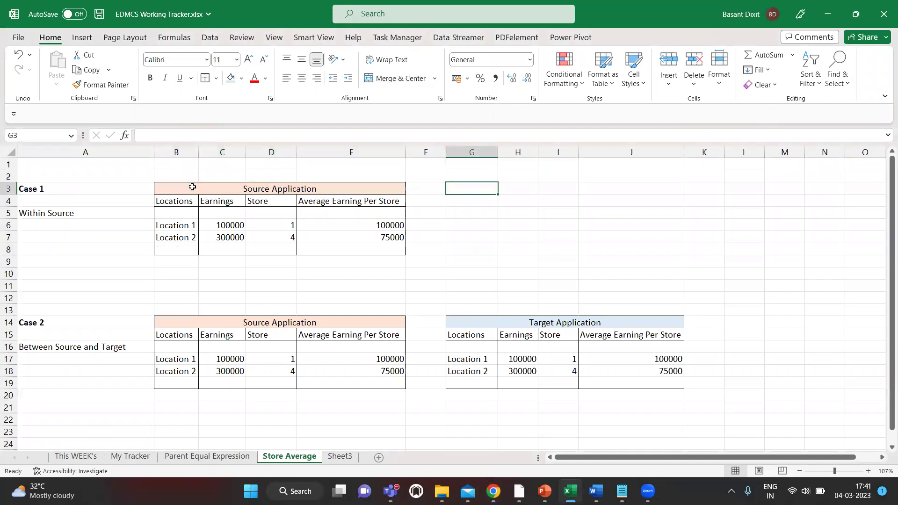
{"action": "type", "text": "Custom  A"}
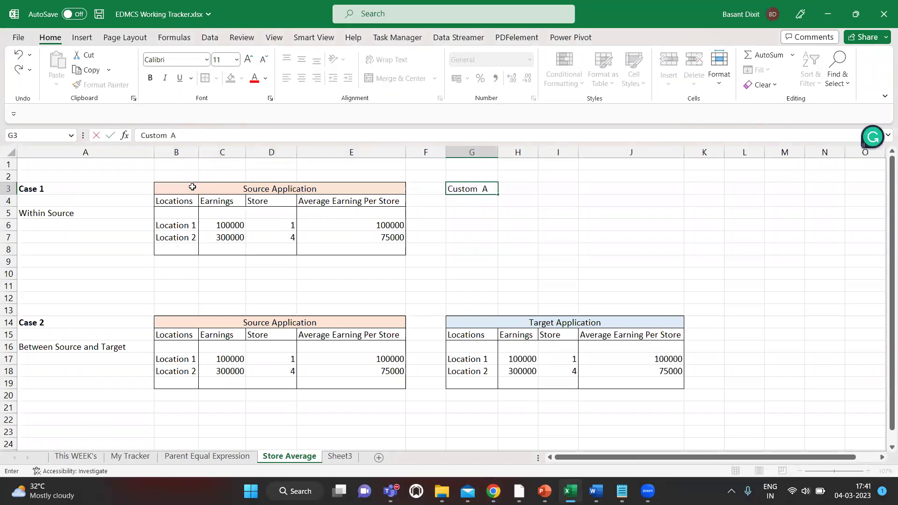
{"action": "type", "text": "pp_00"}
{"action": "key", "text": "Return"}
Step: Examine the Case 1 column headers: Locations, Earnings, Store and Average Earning Per Store
{"action": "key", "text": "Left"}
{"action": "key", "text": "Left"}
{"action": "key", "text": "Left"}
{"action": "key", "text": "Left"}
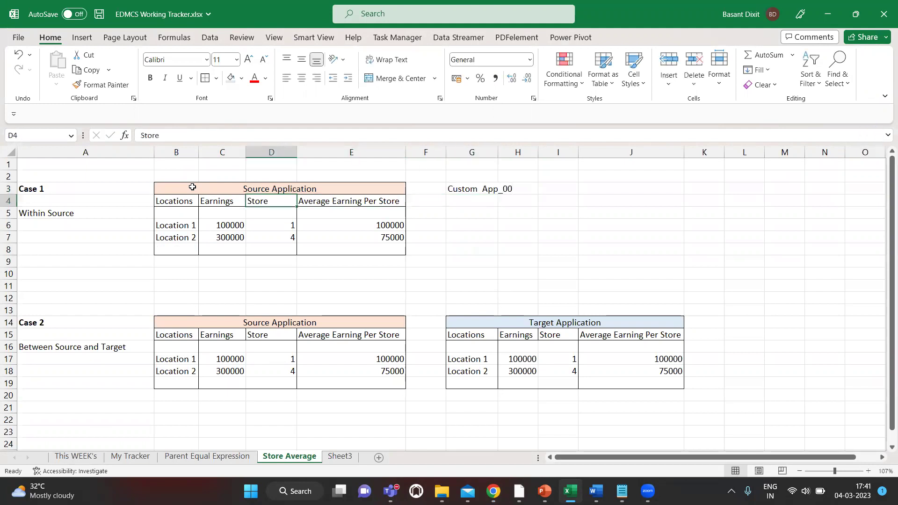
{"action": "key", "text": "Down"}
{"action": "key", "text": "Left"}
{"action": "key", "text": "Up"}
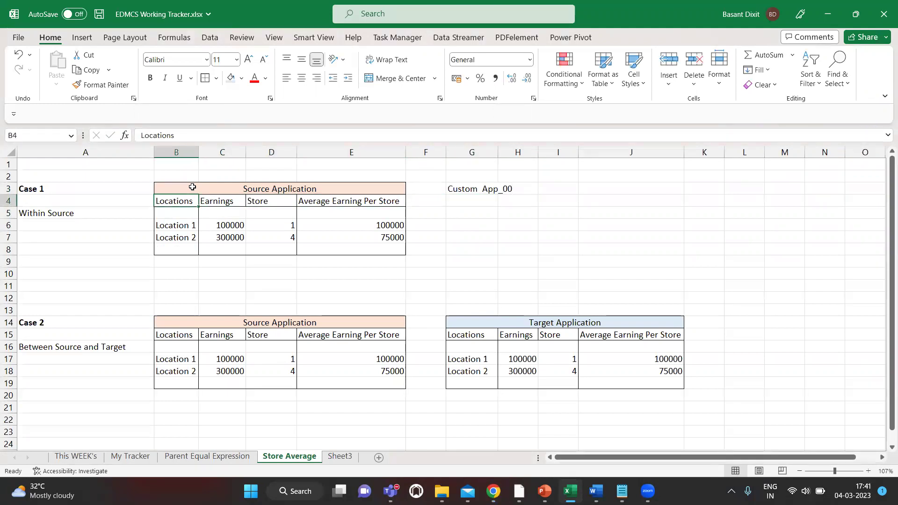
{"action": "key", "text": "Left"}
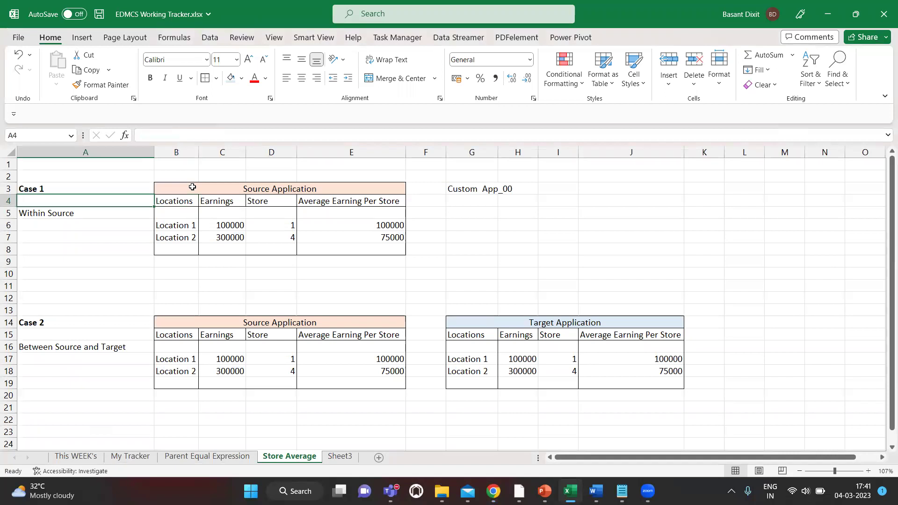
{"action": "key", "text": "Right"}
{"action": "key", "text": "Right"}
{"action": "key", "text": "Left"}
{"action": "key", "text": "Down"}
{"action": "key", "text": "Down"}
{"action": "key", "text": "Right"}
{"action": "key", "text": "Up"}
{"action": "key", "text": "Up"}
{"action": "key", "text": "shift+Right"}
{"action": "key", "text": "shift+Right"}
{"action": "key", "text": "Left"}
{"action": "key", "text": "Right"}
{"action": "key", "text": "shift+Right"}
{"action": "key", "text": "Right"}
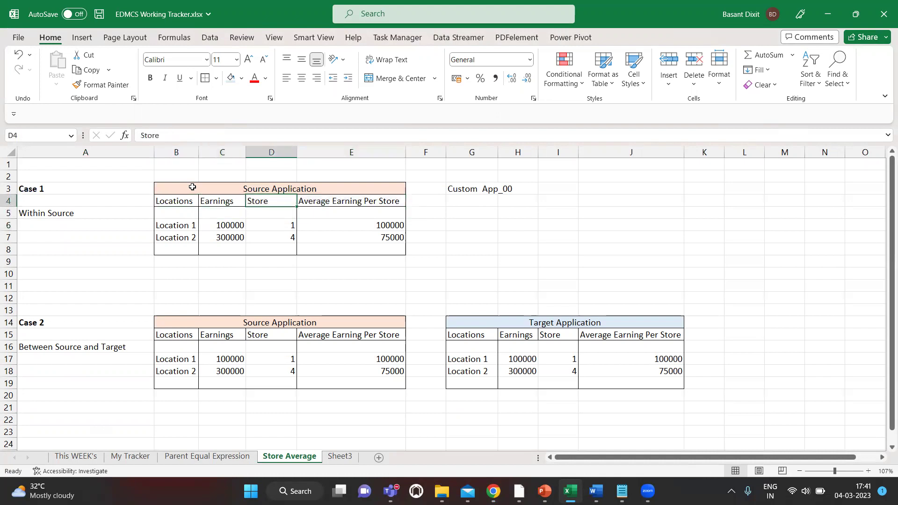
{"action": "key", "text": "Right"}
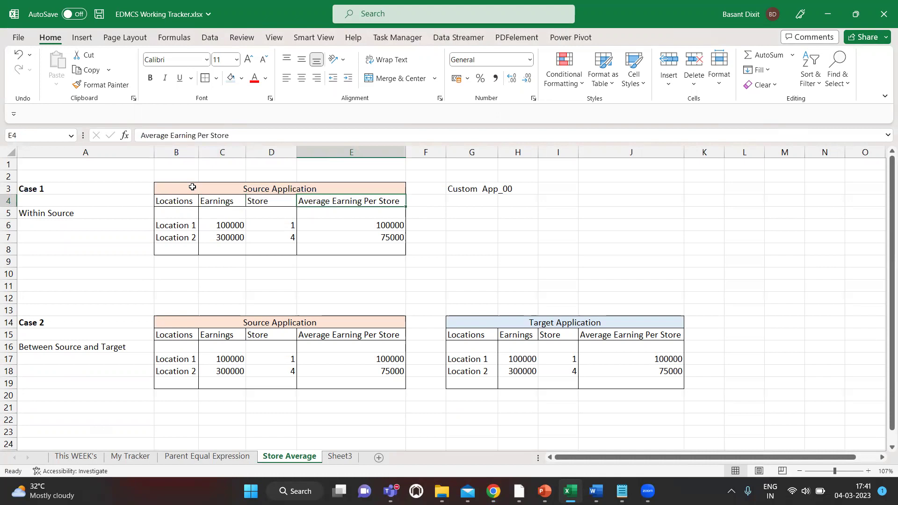
Step: Check the earnings and store count of Location 1 in the Case 1 table
{"action": "key", "text": "Down"}
{"action": "key", "text": "Left"}
{"action": "key", "text": "Left"}
{"action": "key", "text": "Left"}
{"action": "key", "text": "Down"}
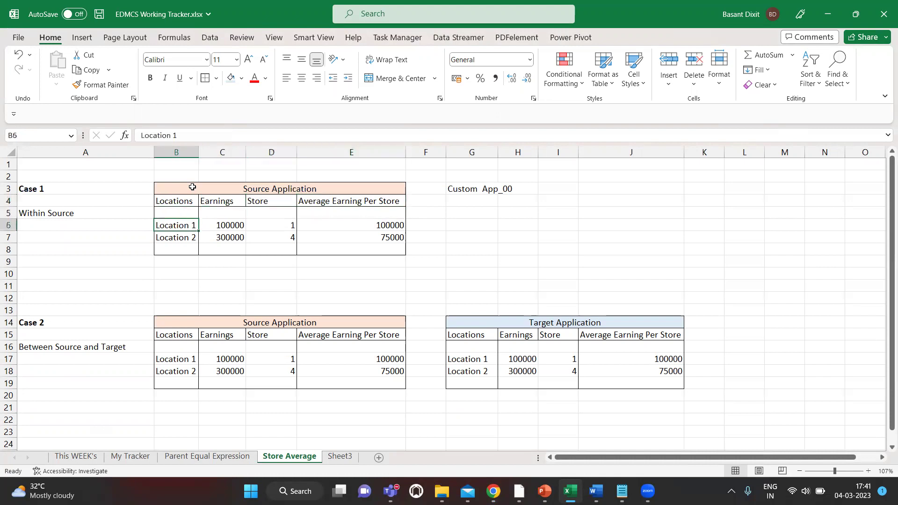
{"action": "key", "text": "Right"}
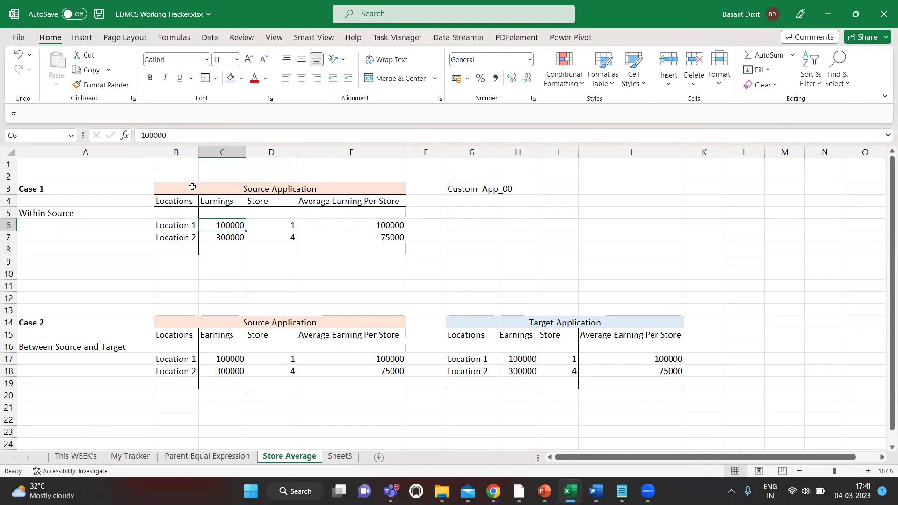
{"action": "key", "text": "Right"}
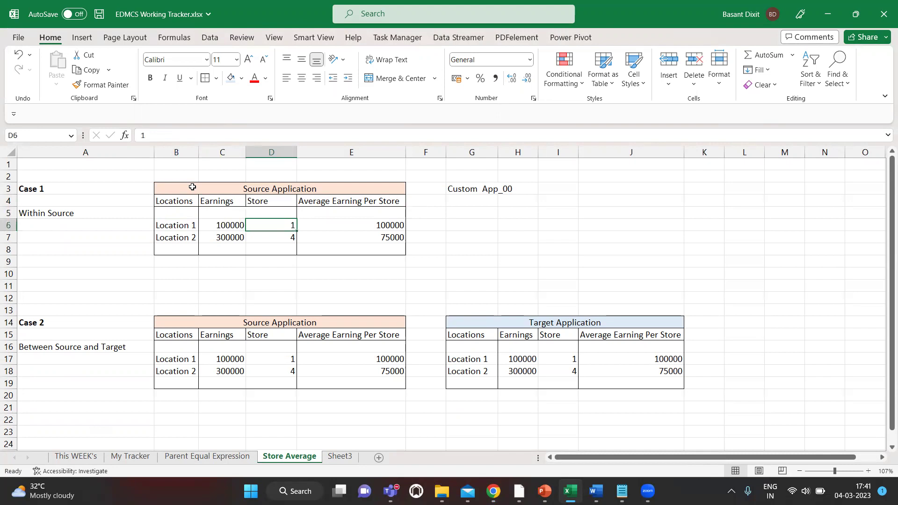
Step: Re-enter the Average Earning Per Store formula for Location 1 in E6 as +C6/D6
{"action": "key", "text": "Right"}
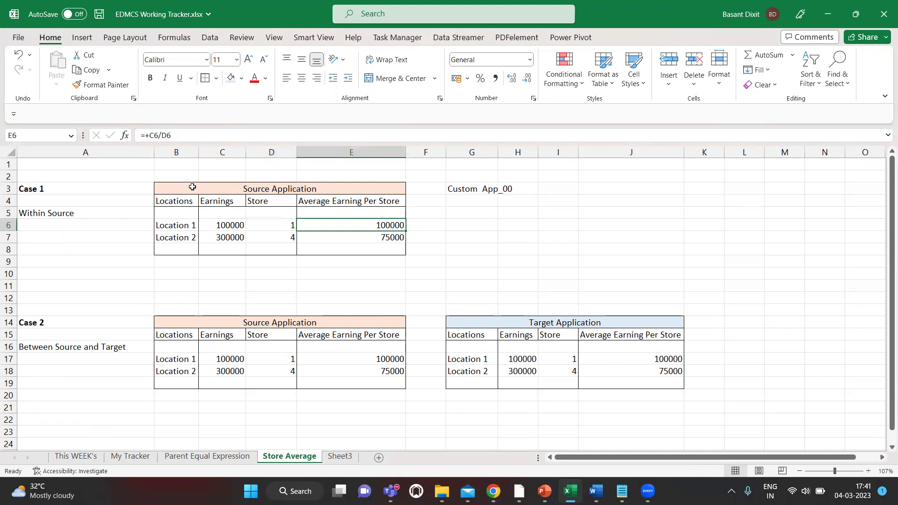
{"action": "type", "text": "+"}
{"action": "key", "text": "Left"}
{"action": "key", "text": "Left"}
{"action": "type", "text": "/"}
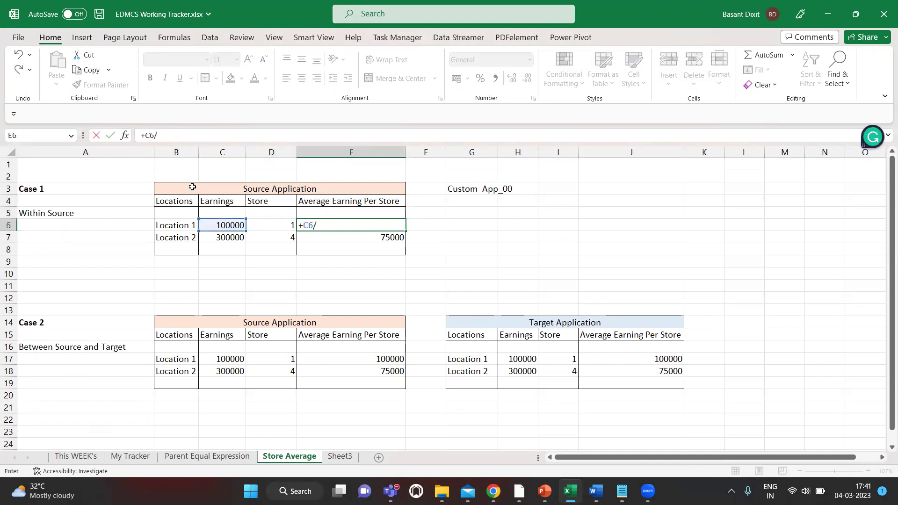
{"action": "key", "text": "Left"}
{"action": "key", "text": "Return"}
{"action": "key", "text": "Return"}
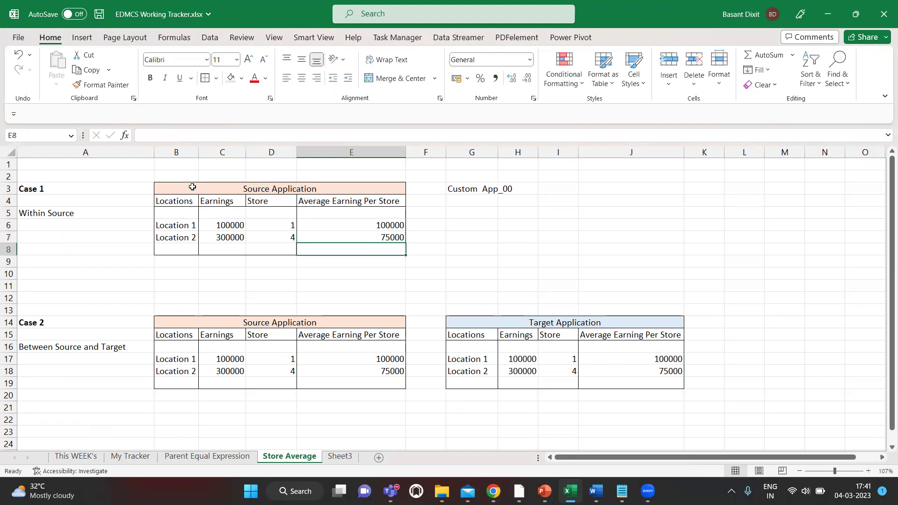
Step: Examine Location 2's earnings, store count and average formula in the Case 1 table
{"action": "key", "text": "Left"}
{"action": "key", "text": "Left"}
{"action": "key", "text": "Left"}
{"action": "key", "text": "Up"}
{"action": "key", "text": "Right"}
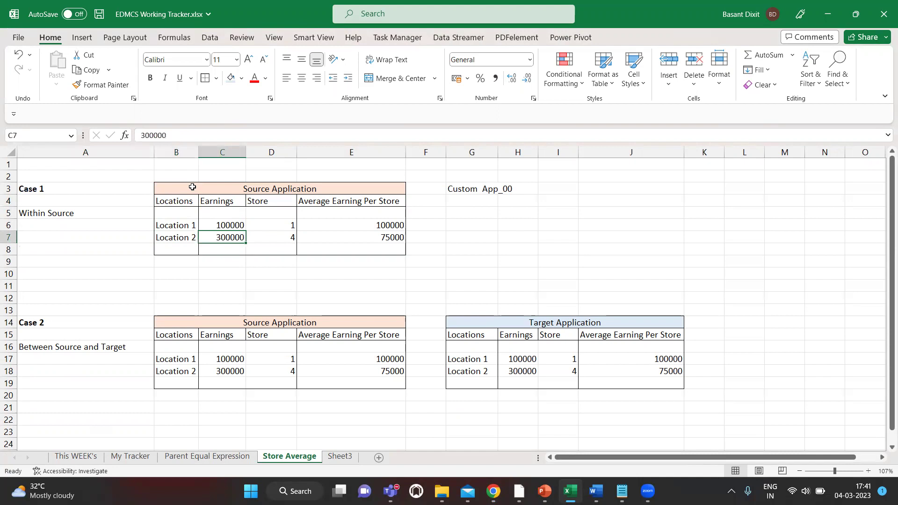
{"action": "key", "text": "Right"}
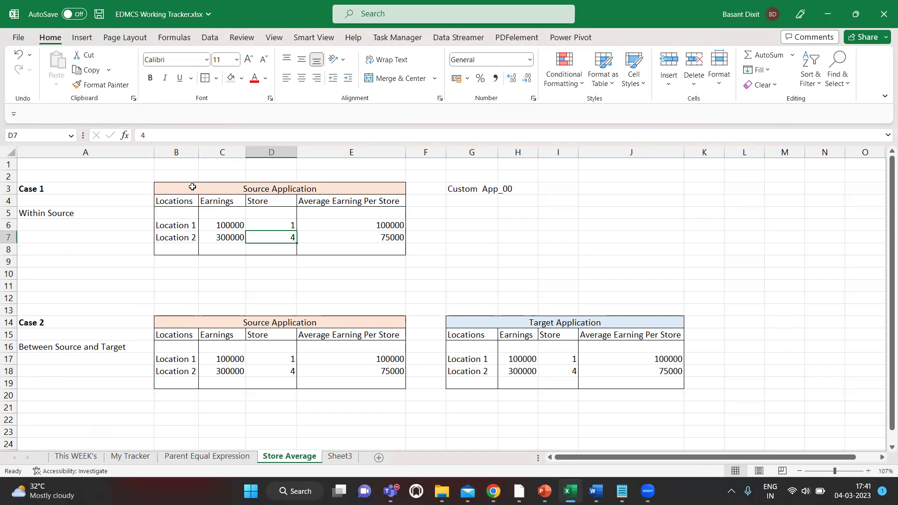
{"action": "key", "text": "Right"}
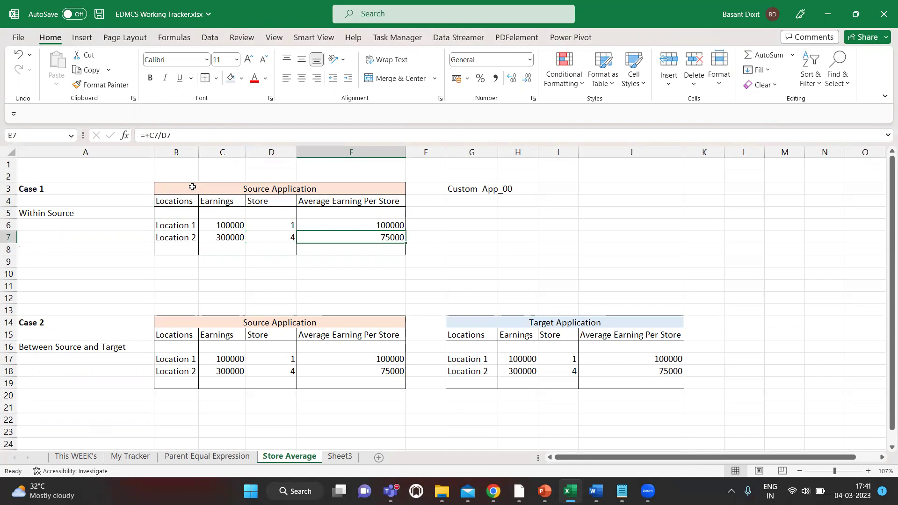
{"action": "key", "text": "Left"}
{"action": "key", "text": "Right"}
{"action": "key", "text": "Left"}
{"action": "key", "text": "Left"}
{"action": "key", "text": "Up"}
{"action": "key", "text": "Up"}
{"action": "key", "text": "Left"}
{"action": "key", "text": "Up"}
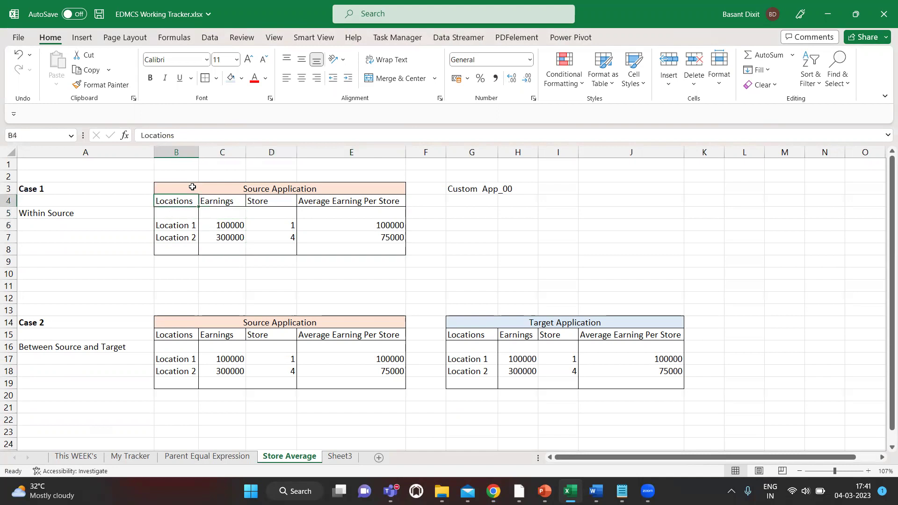
Step: Make the Average Earning Per Store header in cell E4 of the Case 1 table bold
{"action": "key", "text": "Down"}
{"action": "key", "text": "Right"}
{"action": "key", "text": "Right"}
{"action": "key", "text": "Right"}
{"action": "key", "text": "Up"}
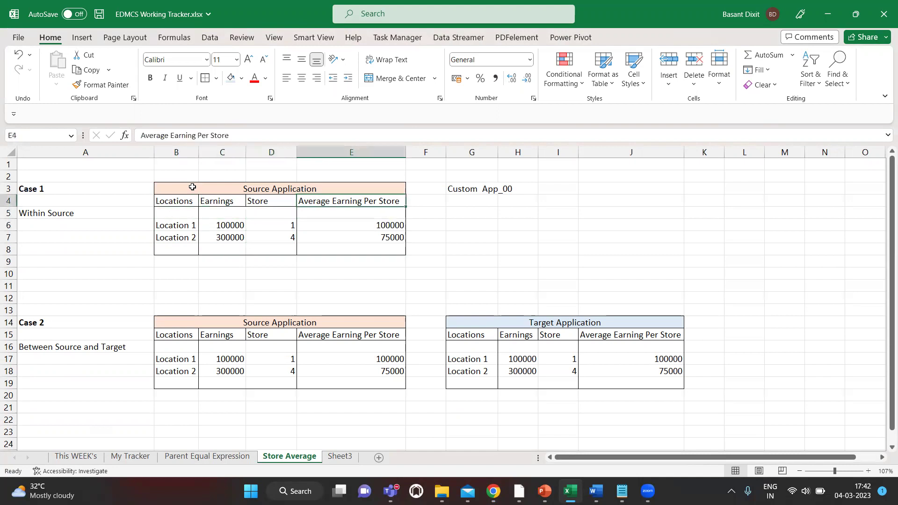
{"action": "key", "text": "ctrl+b"}
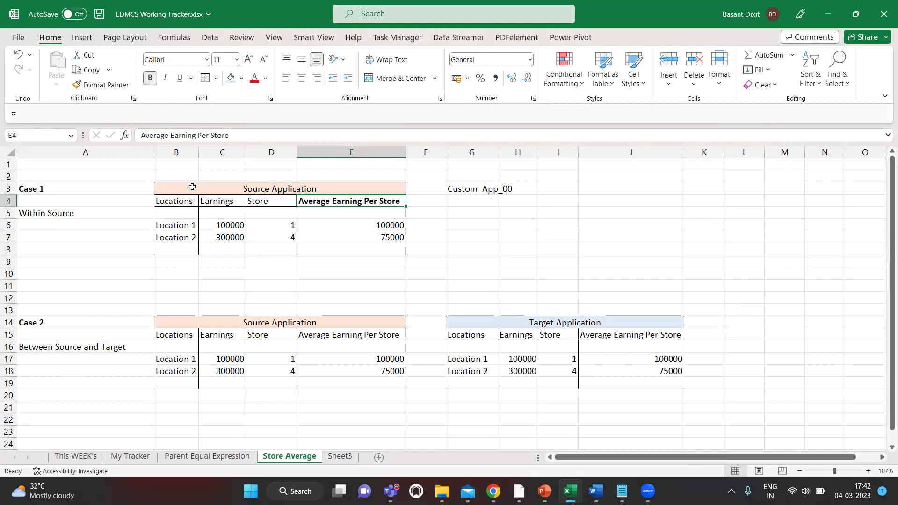
Step: Review the calculated averages in E6:E7 of the Case 1 table together with their source columns
{"action": "key", "text": "Down"}
{"action": "key", "text": "Down"}
{"action": "key", "text": "shift+Down"}
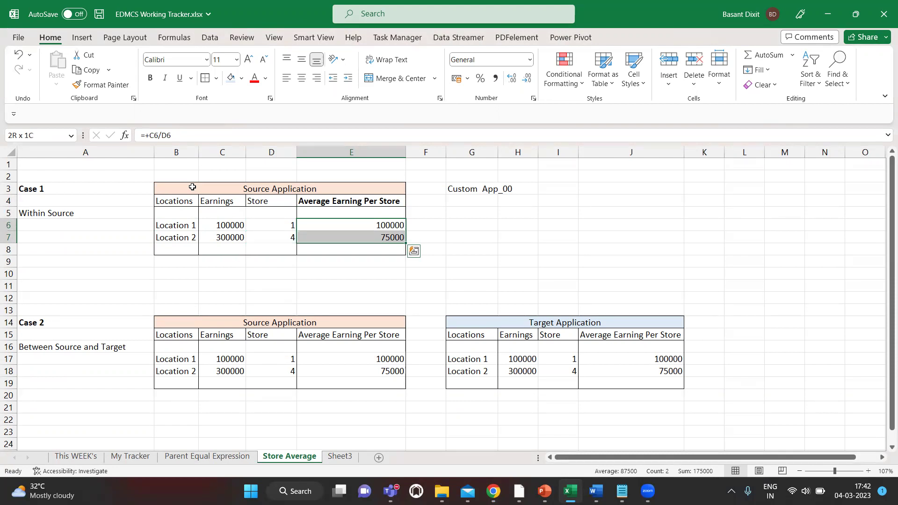
{"action": "key", "text": "Left"}
{"action": "key", "text": "Left"}
{"action": "key", "text": "Left"}
{"action": "key", "text": "Left"}
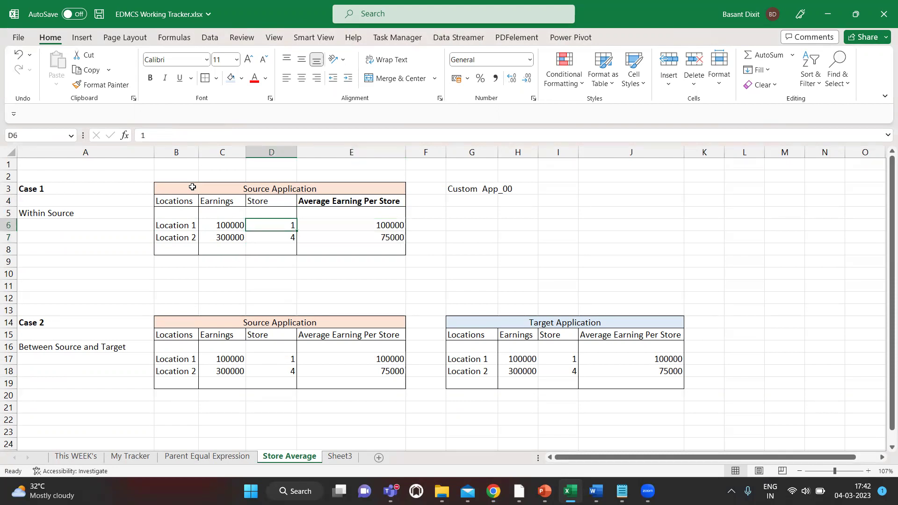
Step: Examine the Case 2 Source Application table, covering the scenario between source and target applications
{"action": "key", "text": "Down"}
{"action": "key", "text": "Down"}
{"action": "key", "text": "Down"}
{"action": "key", "text": "Down"}
{"action": "key", "text": "Down"}
{"action": "key", "text": "Down"}
{"action": "key", "text": "Down"}
{"action": "key", "text": "Down"}
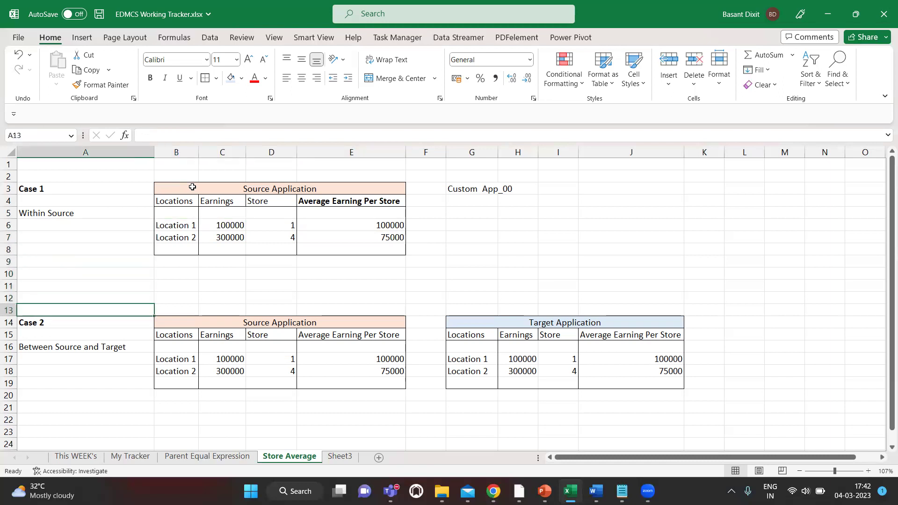
{"action": "key", "text": "Right"}
{"action": "key", "text": "Down"}
{"action": "key", "text": "Right"}
{"action": "key", "text": "Right"}
{"action": "key", "text": "Right"}
{"action": "key", "text": "Left"}
{"action": "key", "text": "Up"}
{"action": "key", "text": "shift+Down"}
{"action": "key", "text": "shift+Down"}
{"action": "key", "text": "shift+Down"}
{"action": "key", "text": "shift+Down"}
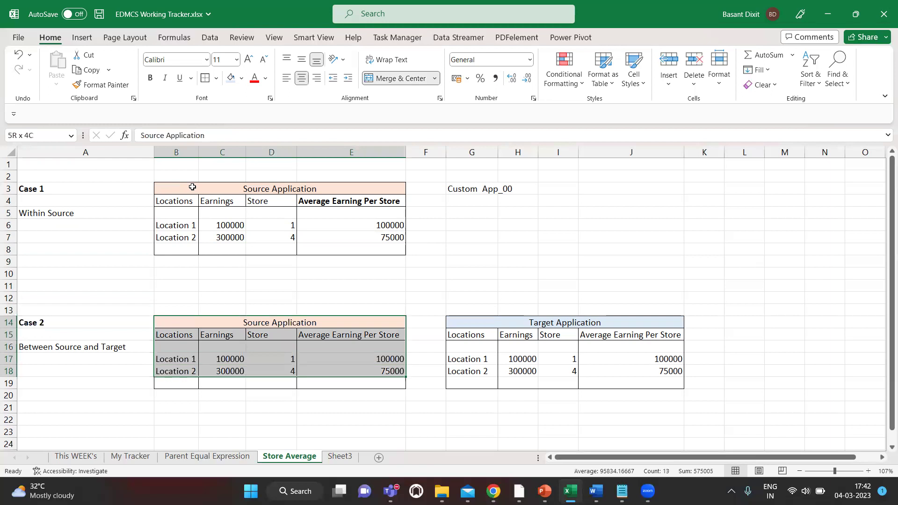
{"action": "key", "text": "shift+Down"}
{"action": "key", "text": "Right"}
{"action": "key", "text": "Down"}
{"action": "key", "text": "Down"}
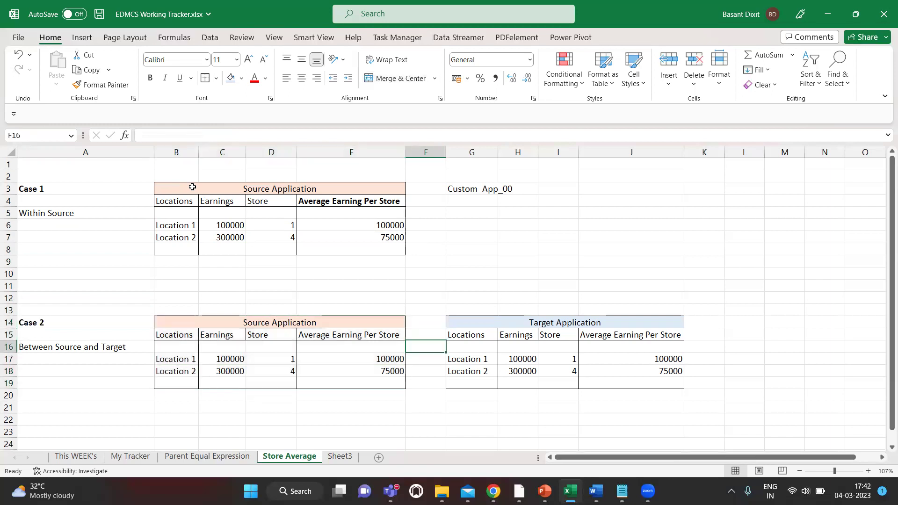
Step: Insert a right block arrow about 1.19 cm high and 1.29 cm wide between the Case 2 Source and Target Application tables
{"action": "left_click", "coordinate": [88, 41]}
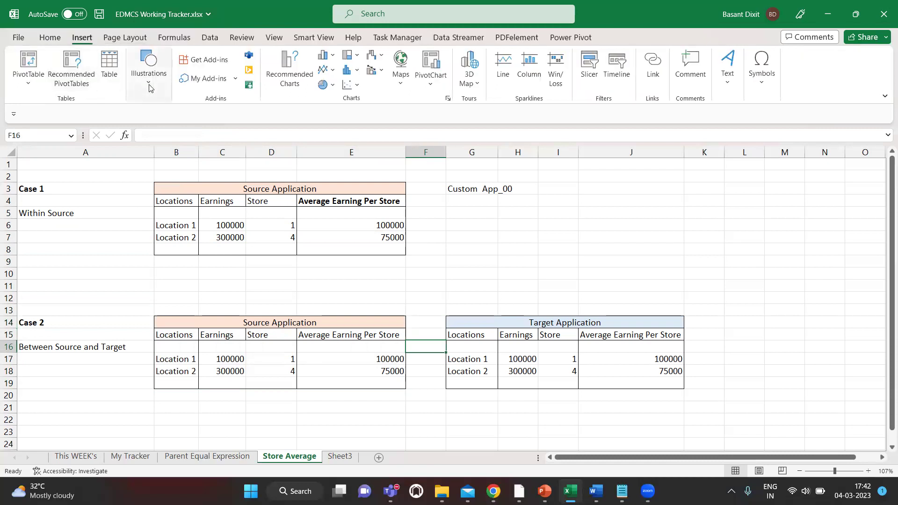
{"action": "left_click", "coordinate": [149, 87]}
{"action": "left_click", "coordinate": [169, 121]}
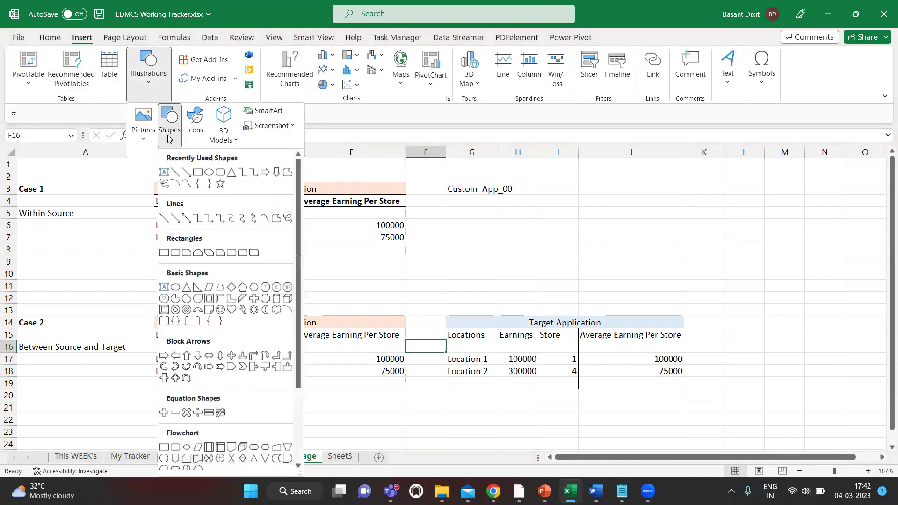
{"action": "left_click", "coordinate": [163, 356]}
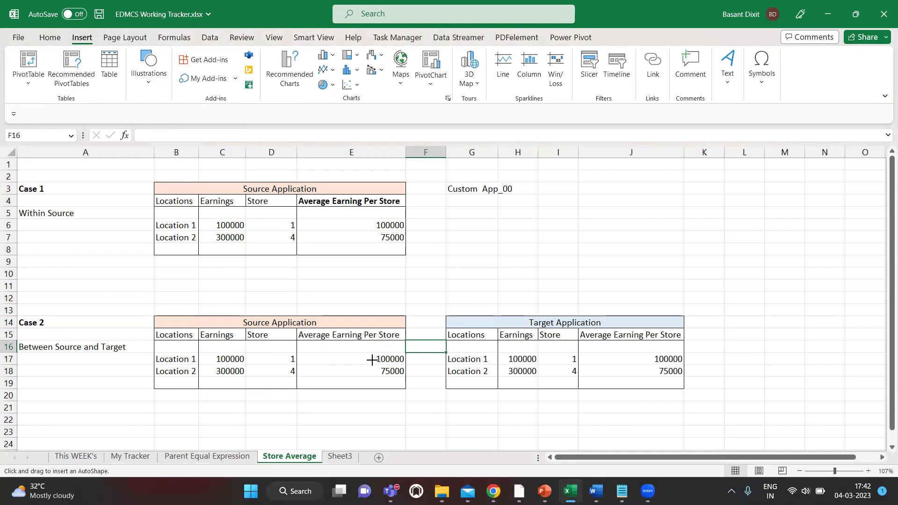
{"action": "left_click_drag", "start_coordinate": [372, 360], "coordinate": [436, 393]}
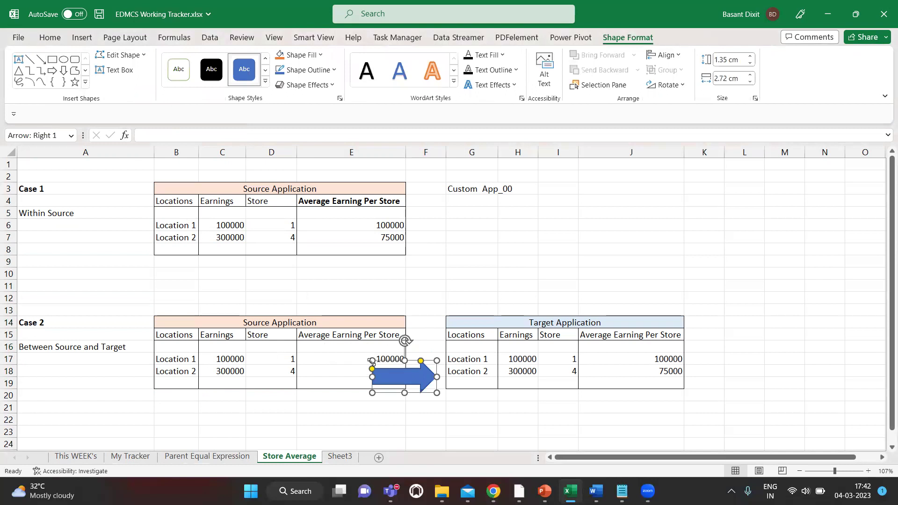
{"action": "left_click_drag", "start_coordinate": [372, 361], "coordinate": [422, 361]}
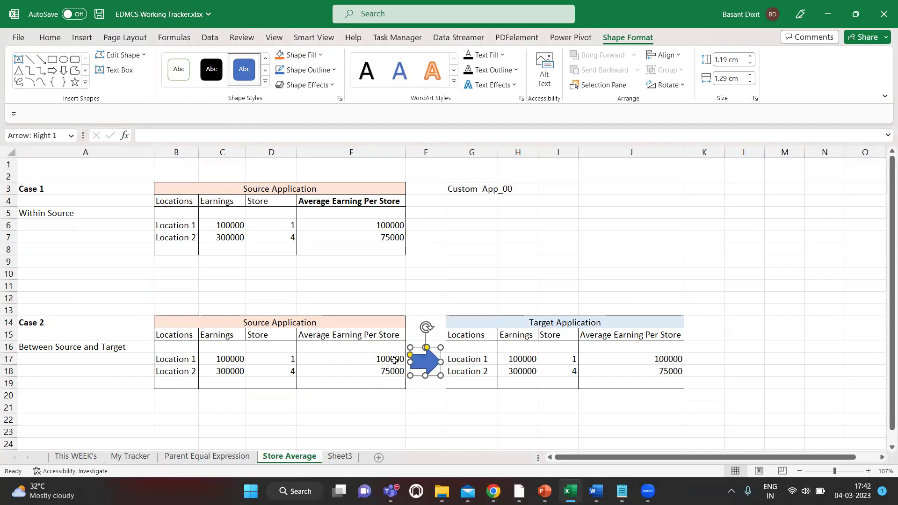
Step: Clear the two average values in E17:E18 of the Case 2 Source Application table
{"action": "left_click", "coordinate": [391, 360]}
{"action": "key", "text": "shift+Down"}
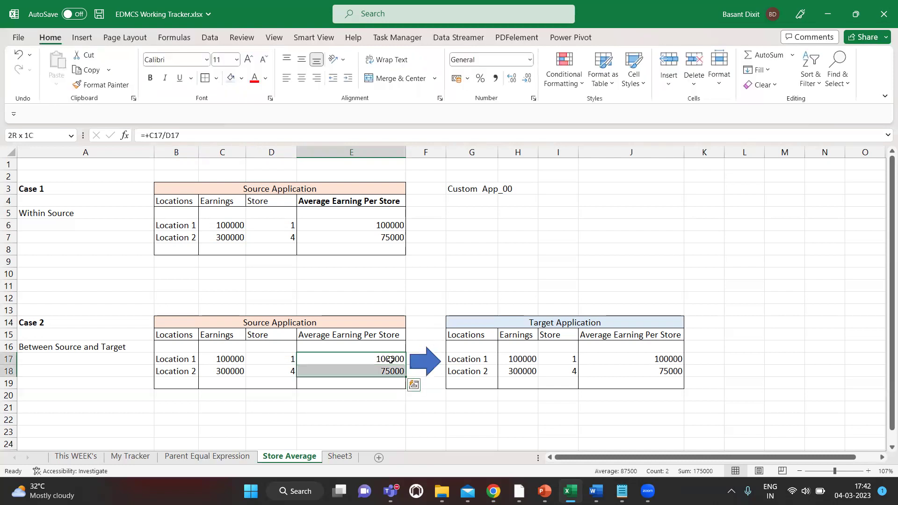
{"action": "key", "text": "Delete"}
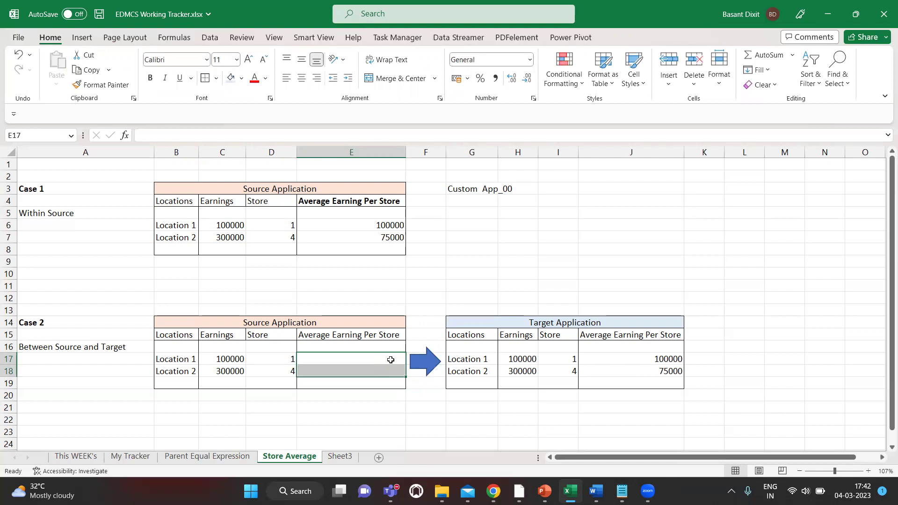
Step: Compare the Target Application averages in J17:J18 with the empty average cells in the Case 2 Source Application table
{"action": "left_click_drag", "start_coordinate": [674, 361], "coordinate": [671, 371]}
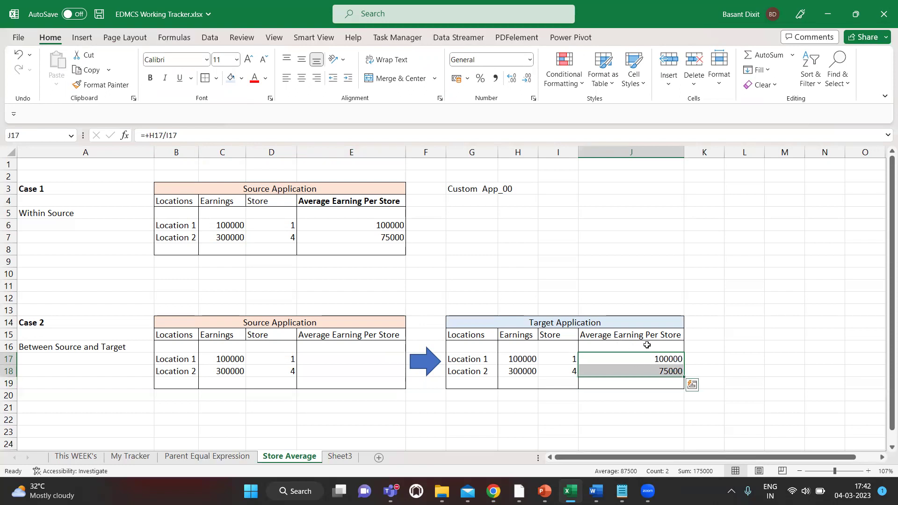
{"action": "left_click", "coordinate": [695, 356]}
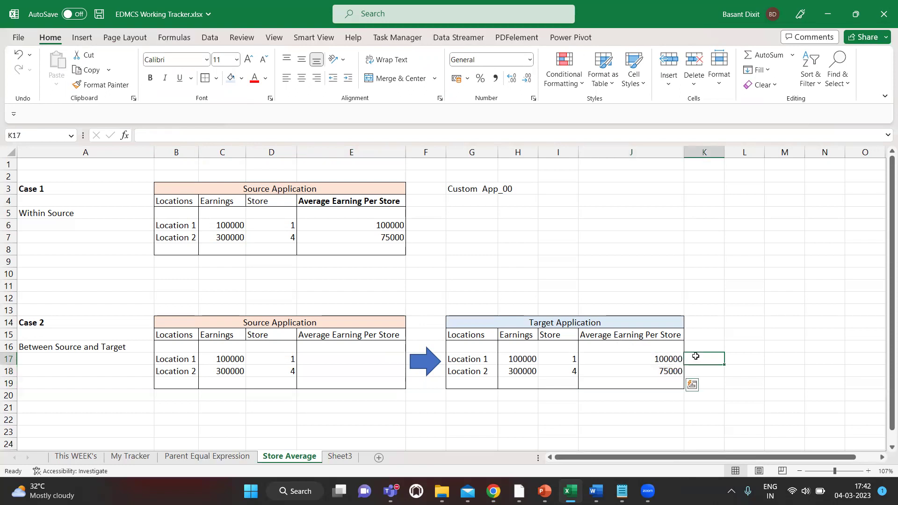
{"action": "left_click", "coordinate": [384, 357]}
{"action": "left_click", "coordinate": [381, 370]}
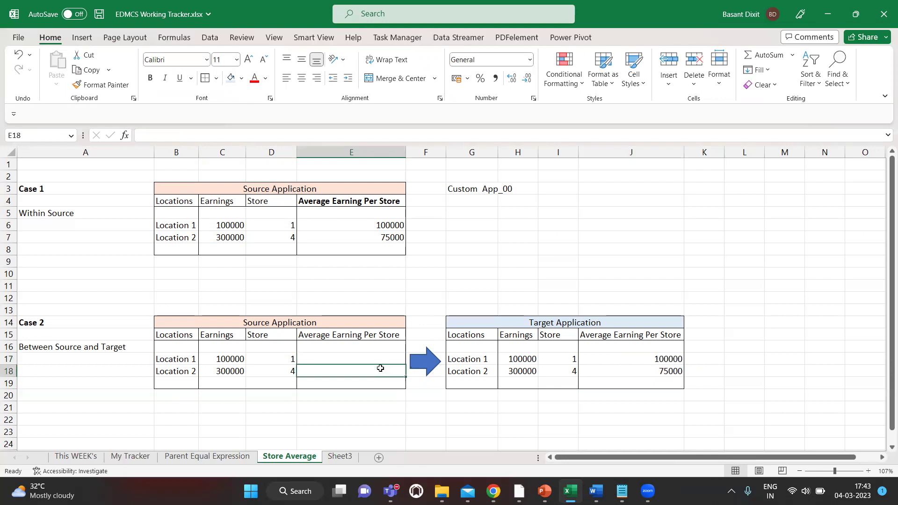
{"action": "left_click", "coordinate": [601, 336]}
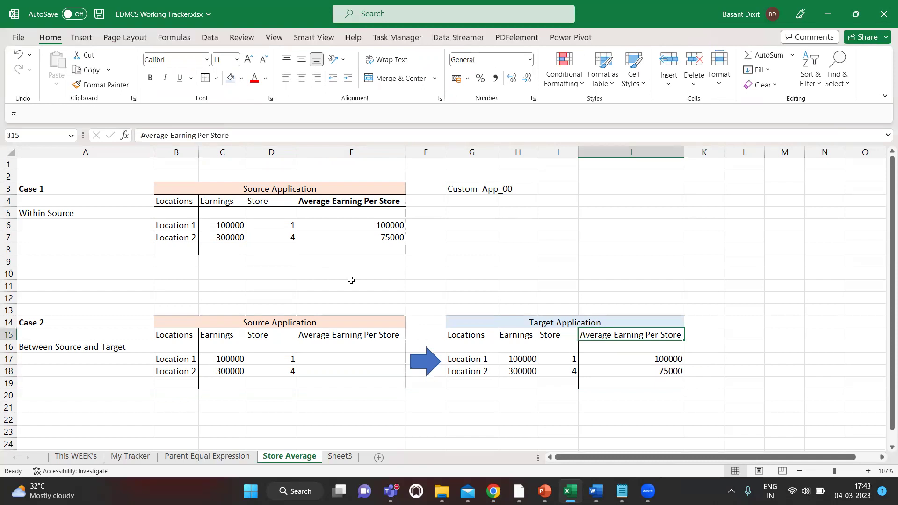
{"action": "left_click_drag", "start_coordinate": [351, 280], "coordinate": [446, 291]}
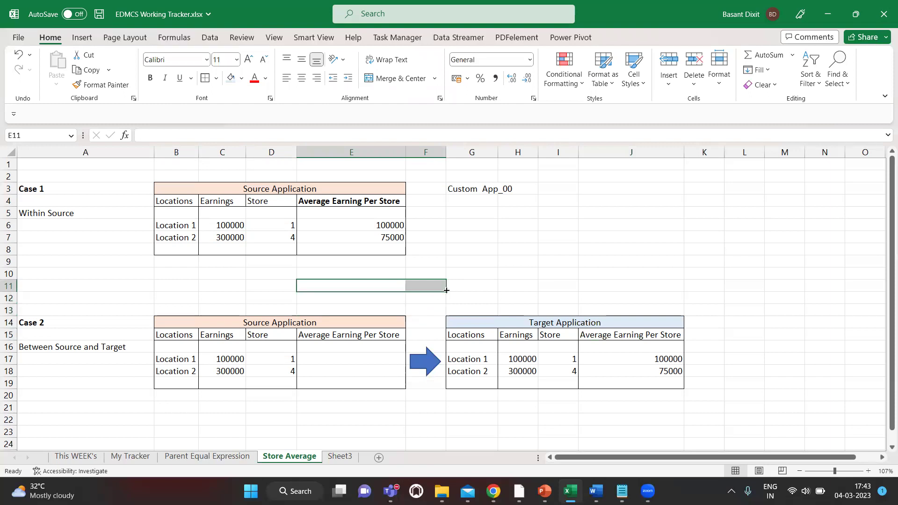
{"action": "left_click", "coordinate": [352, 358]}
{"action": "left_click", "coordinate": [352, 366]}
{"action": "left_click", "coordinate": [356, 357]}
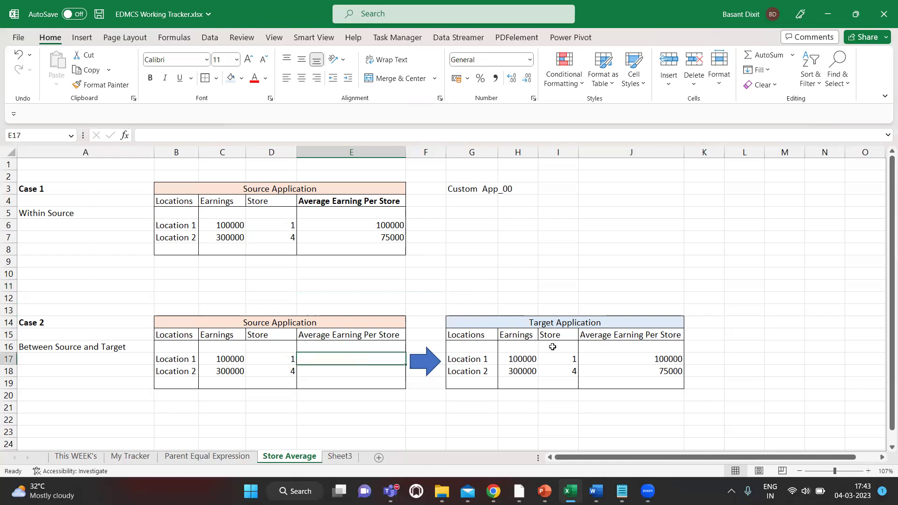
{"action": "left_click", "coordinate": [427, 275]}
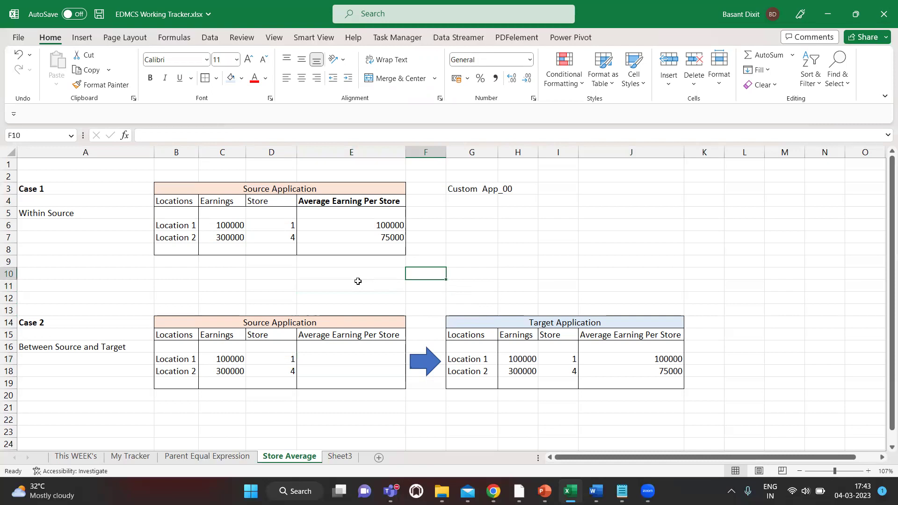
{"action": "left_click", "coordinate": [314, 284], "text": "shift"}
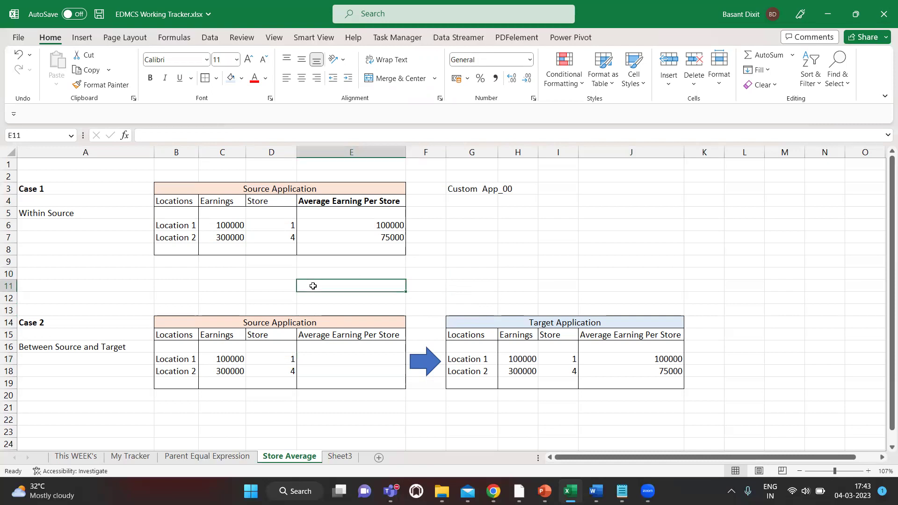
Step: Review the Case 1 label, its Source Application table heading, the Custom App_00 note and the Average Earning Per Store header
{"action": "left_click", "coordinate": [48, 186]}
{"action": "key", "text": "Right"}
{"action": "key", "text": "Right"}
{"action": "key", "text": "Left"}
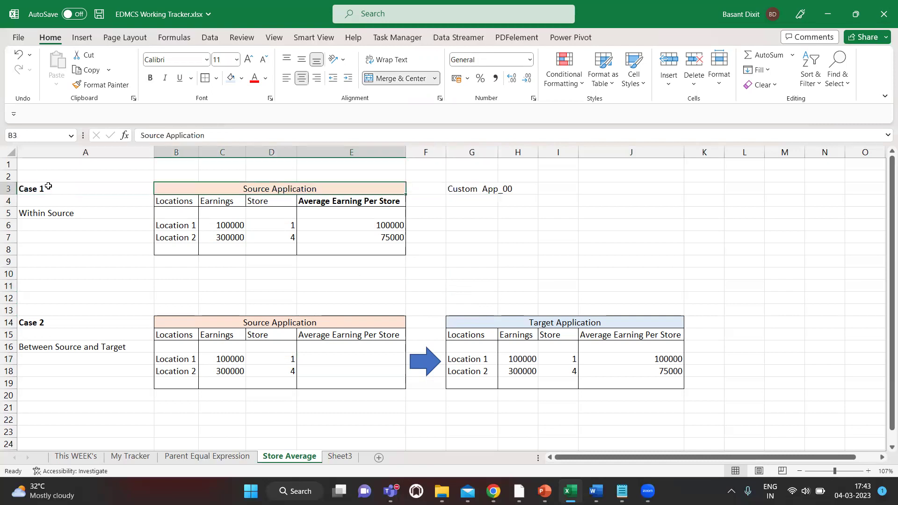
{"action": "key", "text": "Right"}
{"action": "key", "text": "Right"}
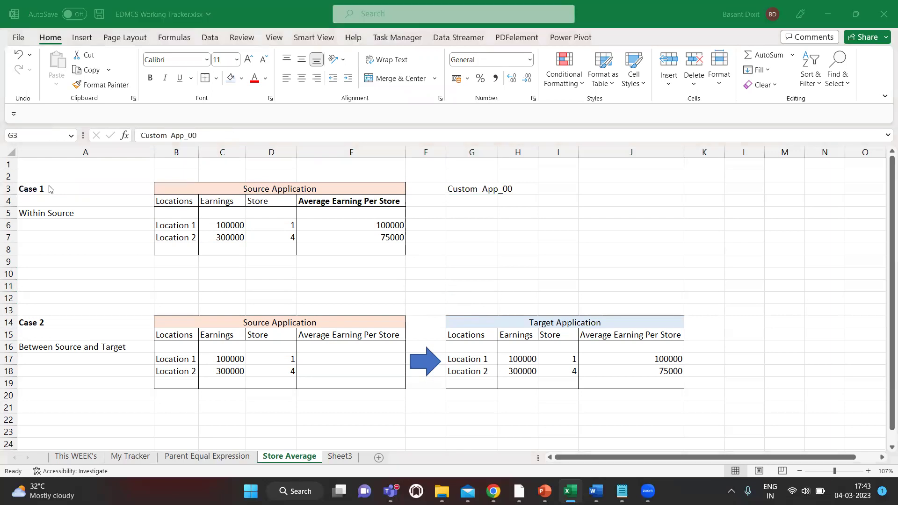
{"action": "key", "text": "alt+Tab"}
{"action": "key", "text": "alt+shift+Tab"}
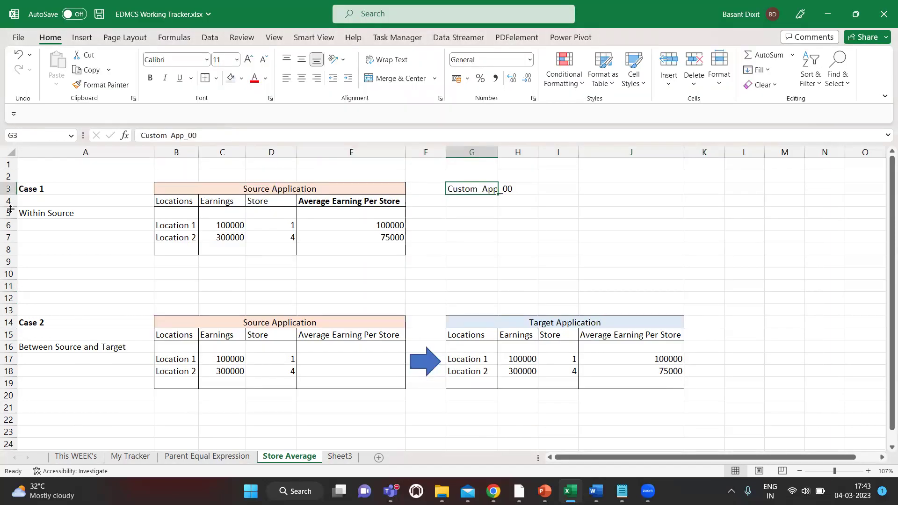
{"action": "left_click", "coordinate": [342, 202]}
Step: Switch to Oracle Enterprise Data Management Cloud, search the properties for Average and open the Custom.Average Earnings Per Store property
{"action": "key", "text": "alt+Tab"}
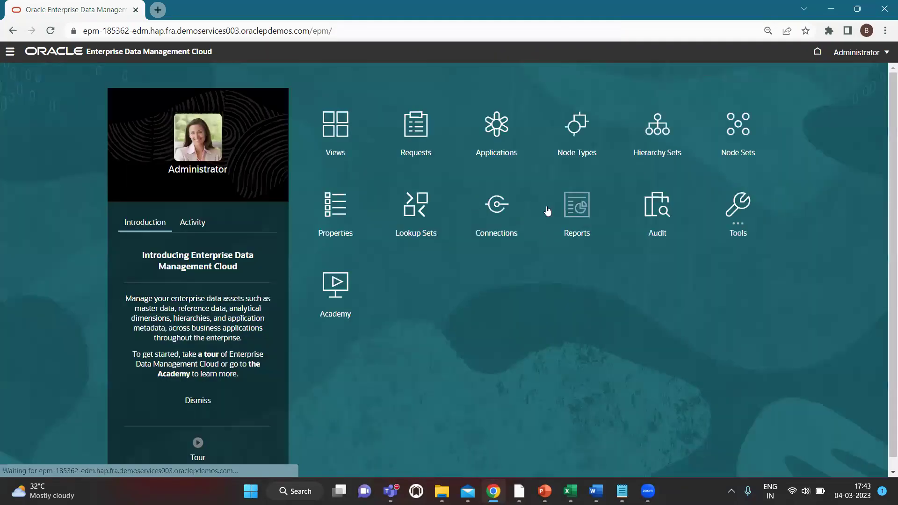
{"action": "left_click", "coordinate": [345, 216]}
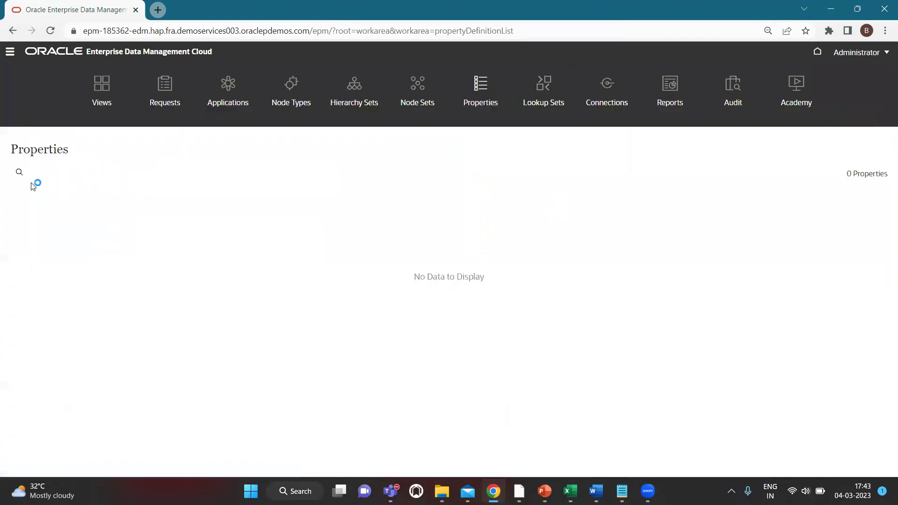
{"action": "left_click", "coordinate": [19, 174]}
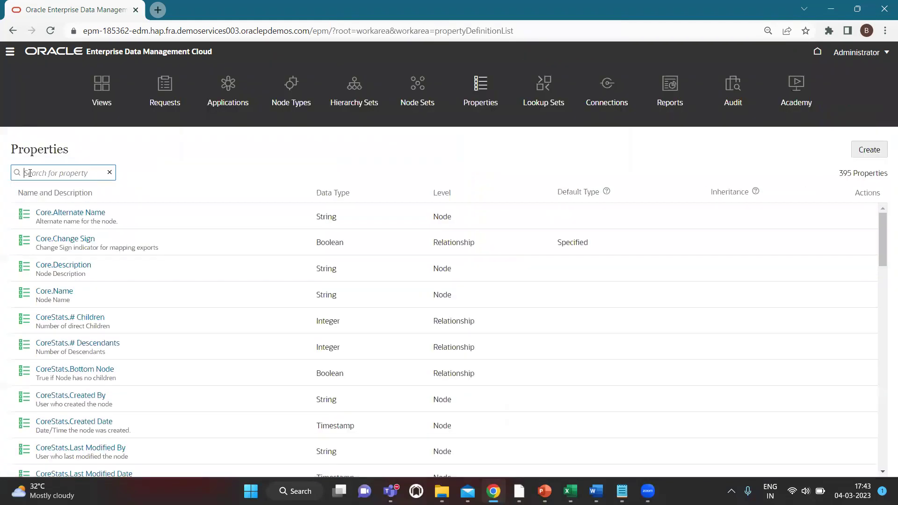
{"action": "type", "text": "Average"}
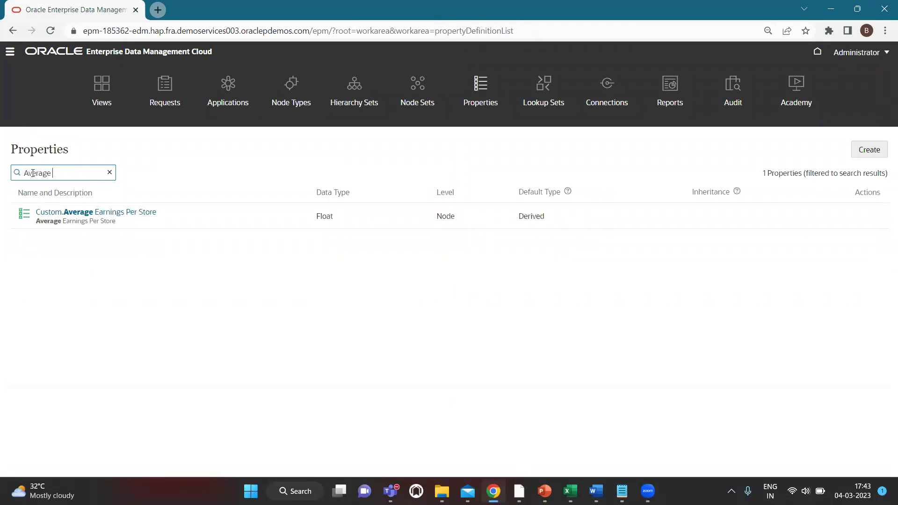
{"action": "left_click", "coordinate": [94, 212]}
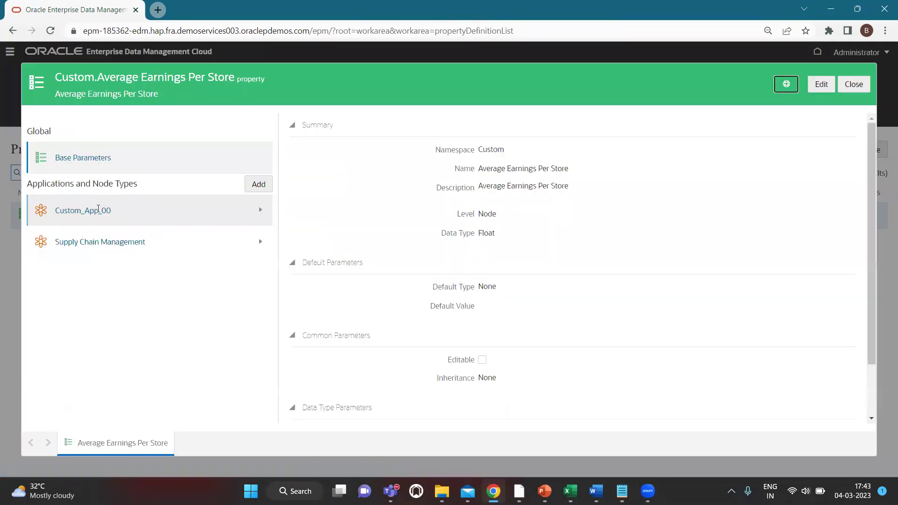
Step: Edit the property for the Entity node type under Custom_App_00 and set its Default Type to Derived
{"action": "left_click", "coordinate": [260, 211]}
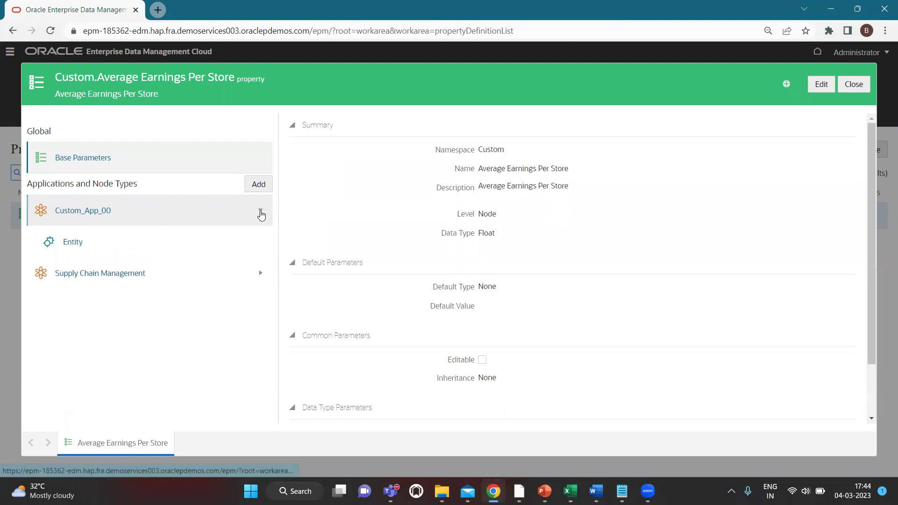
{"action": "left_click", "coordinate": [70, 243]}
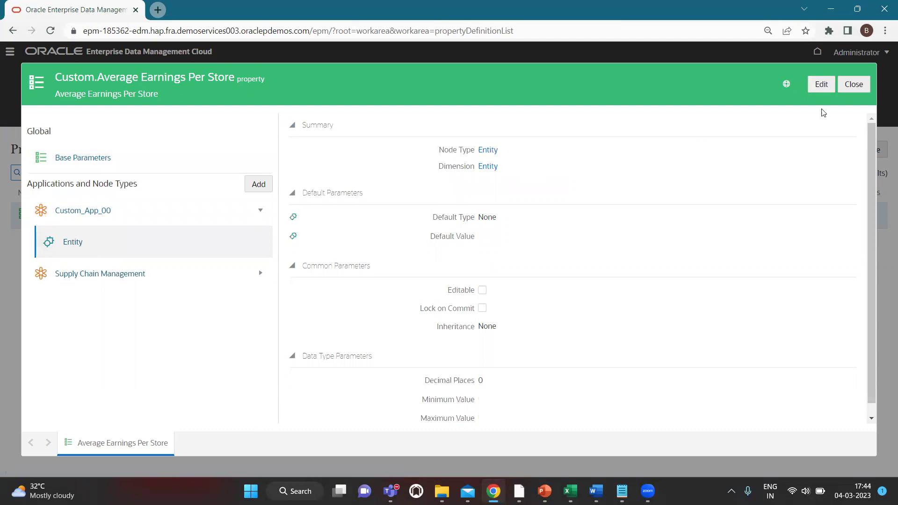
{"action": "left_click", "coordinate": [821, 84]}
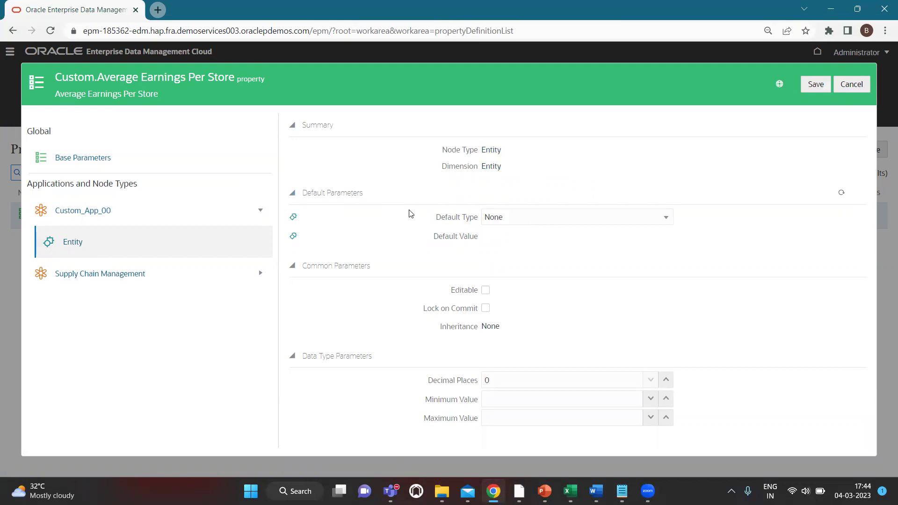
{"action": "left_click", "coordinate": [511, 224]}
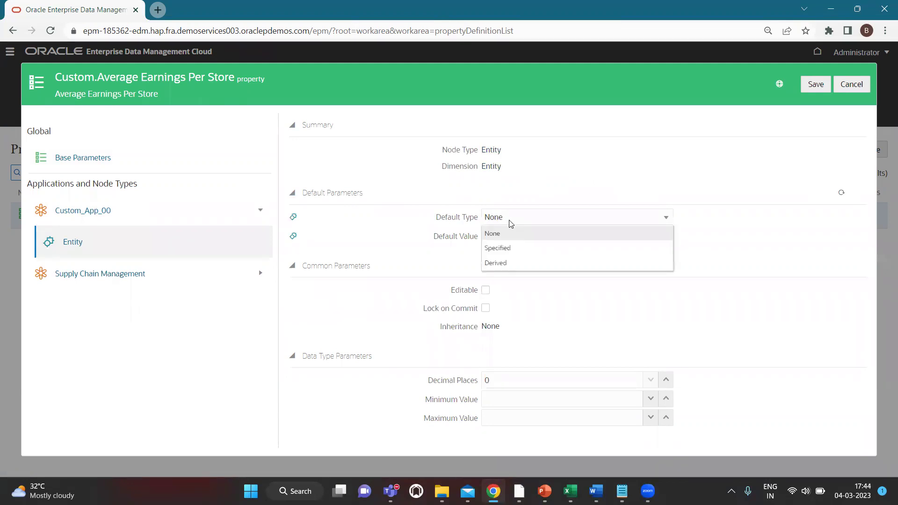
{"action": "left_click", "coordinate": [510, 264]}
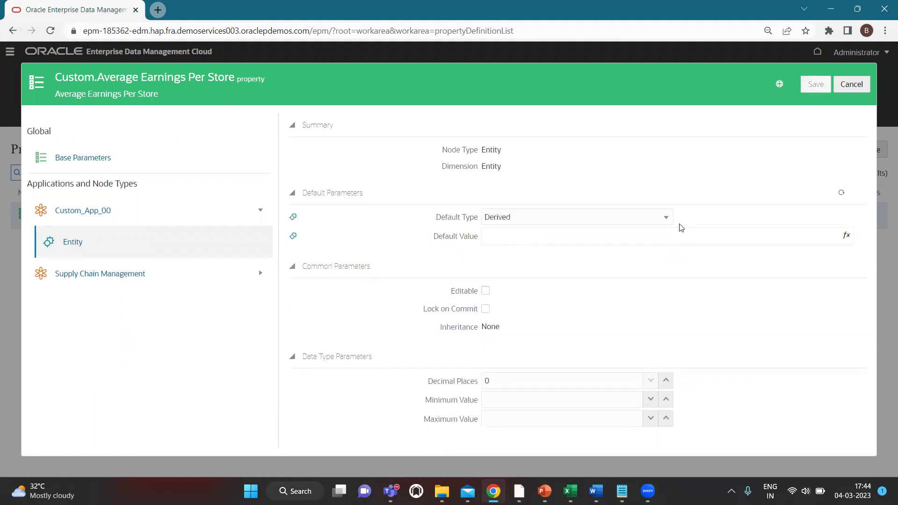
Step: Open the default value expression and replace its existing return statement with a new empty return statement
{"action": "left_click", "coordinate": [846, 237]}
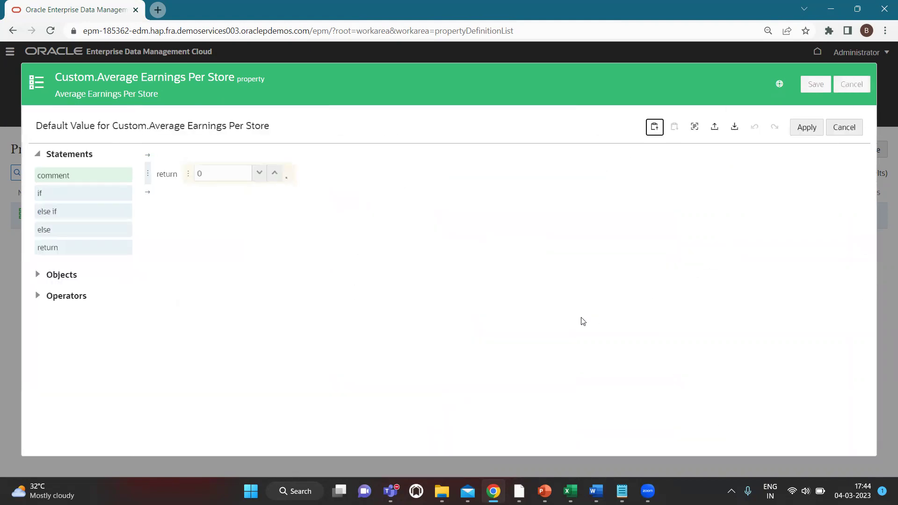
{"action": "left_click", "coordinate": [148, 179]}
{"action": "left_click", "coordinate": [175, 198]}
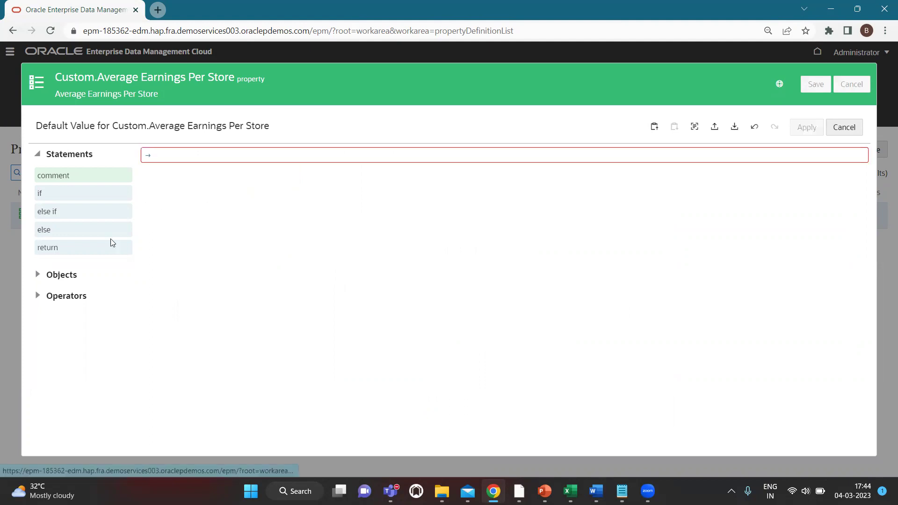
{"action": "left_click_drag", "start_coordinate": [58, 249], "coordinate": [170, 155]}
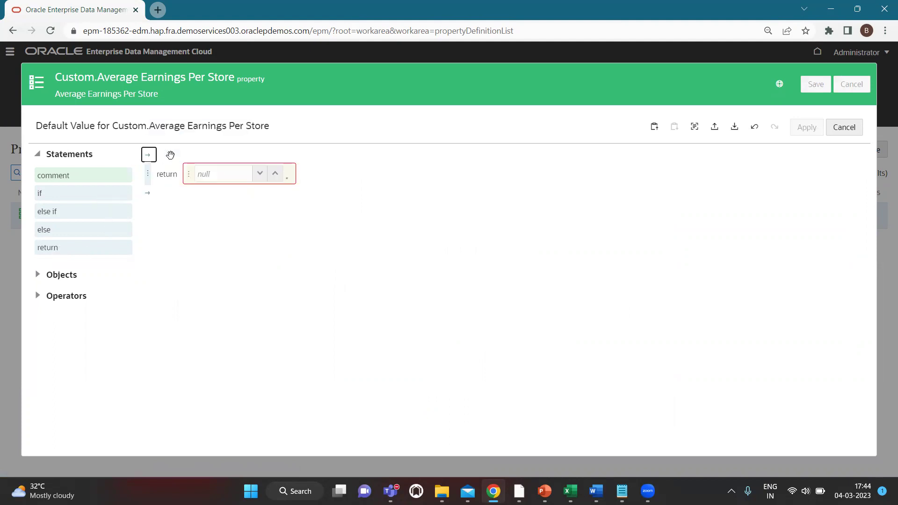
Step: Set the return expression to the node's Custom.2020 Earnings property
{"action": "left_click", "coordinate": [188, 175]}
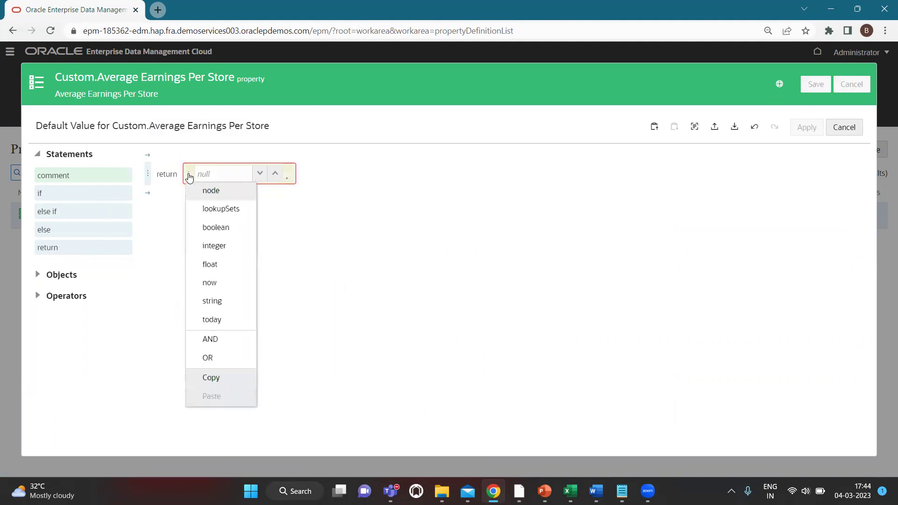
{"action": "left_click", "coordinate": [211, 191]}
{"action": "left_click", "coordinate": [214, 180]}
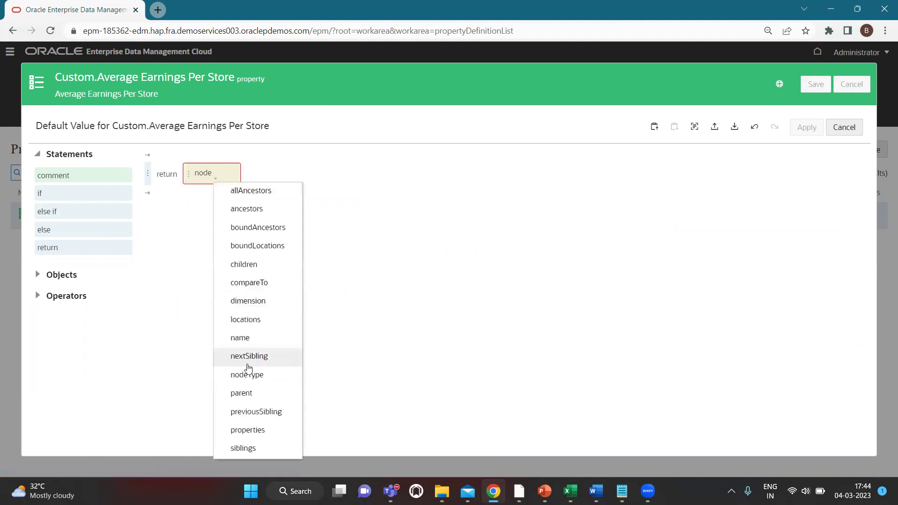
{"action": "left_click", "coordinate": [248, 430]}
{"action": "left_click", "coordinate": [262, 181]}
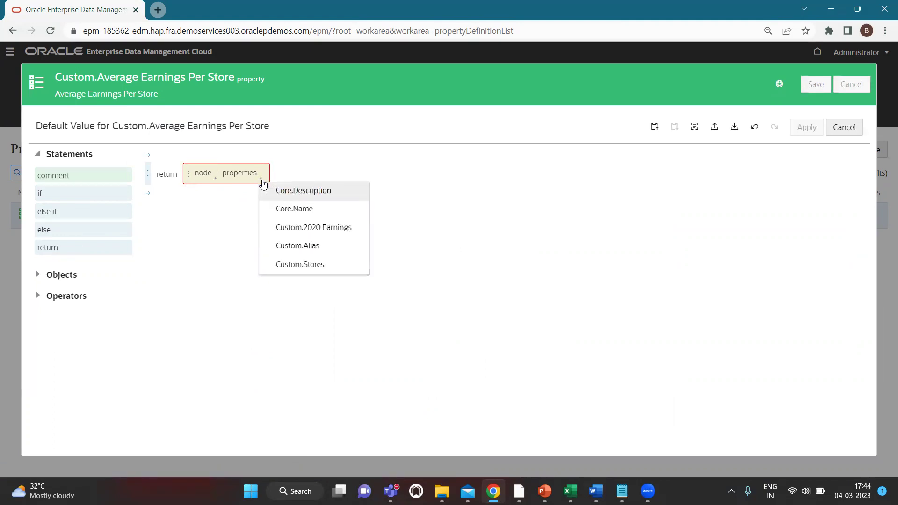
{"action": "left_click", "coordinate": [294, 229]}
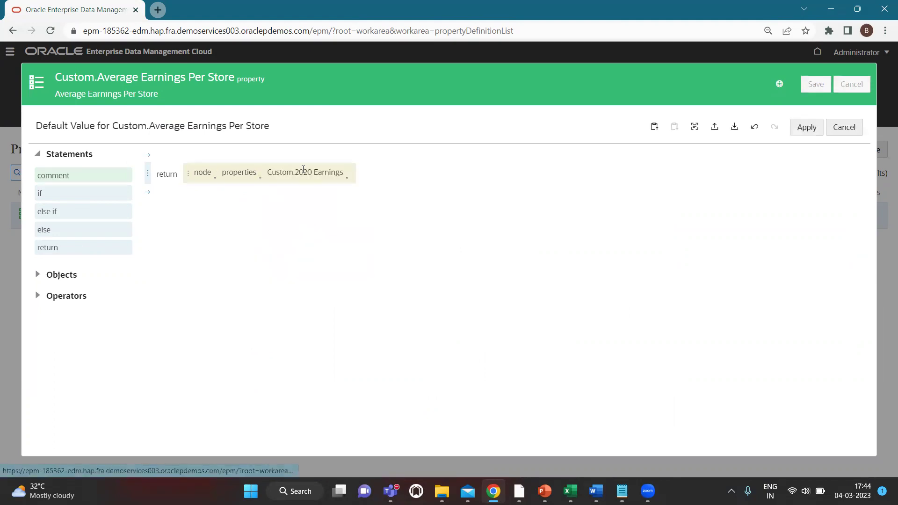
Step: Extend the return expression to divide Custom.2020 Earnings by the node's Custom.Stores property
{"action": "left_click", "coordinate": [347, 179]}
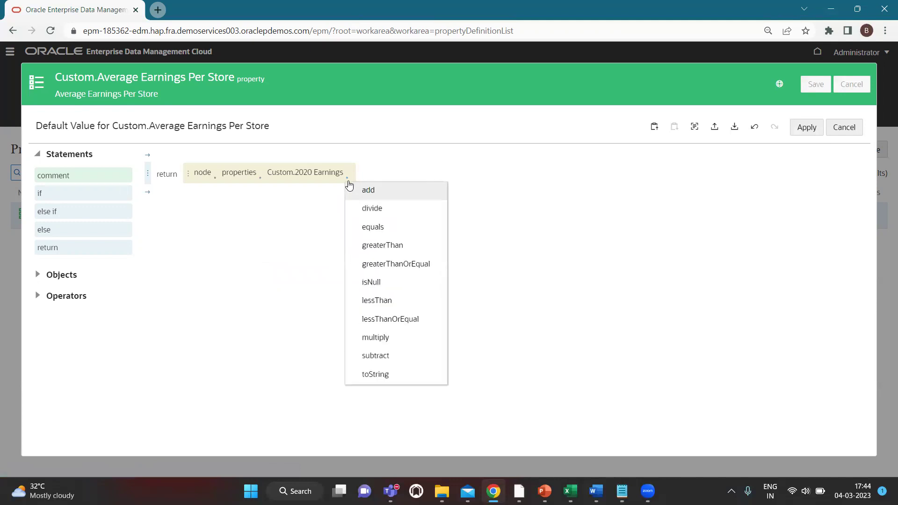
{"action": "left_click", "coordinate": [392, 213]}
{"action": "left_click", "coordinate": [278, 196]}
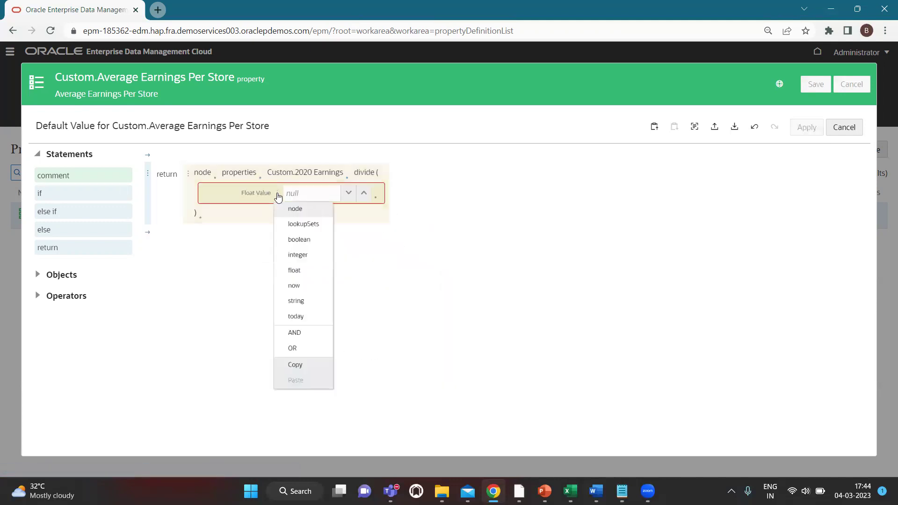
{"action": "left_click", "coordinate": [305, 216]}
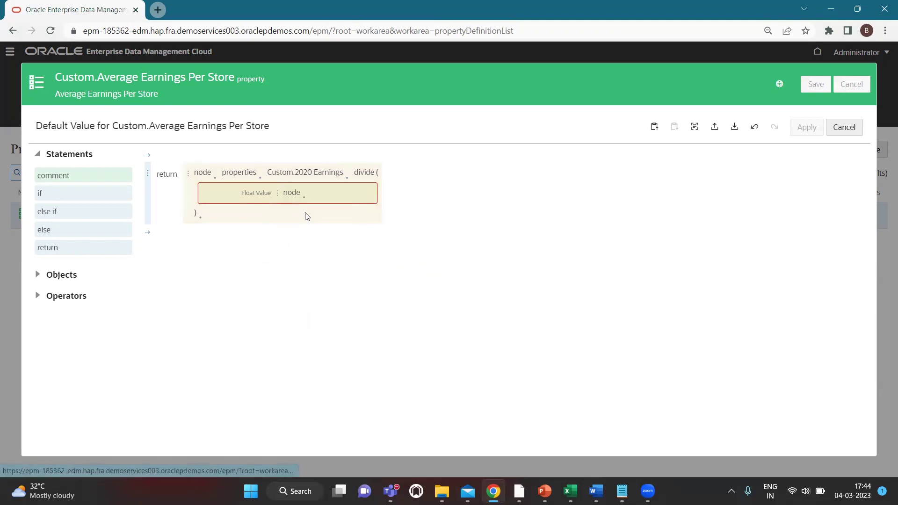
{"action": "left_click", "coordinate": [304, 199]}
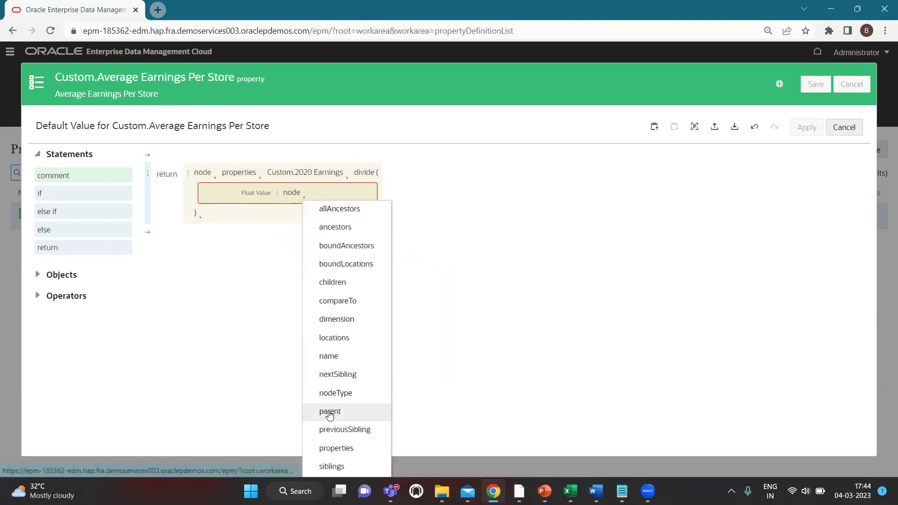
{"action": "left_click", "coordinate": [333, 448]}
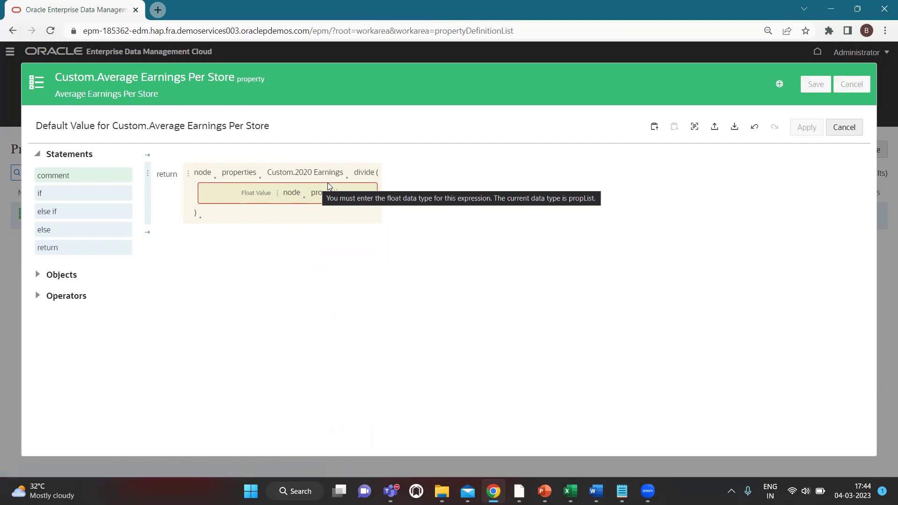
{"action": "left_click", "coordinate": [351, 200]}
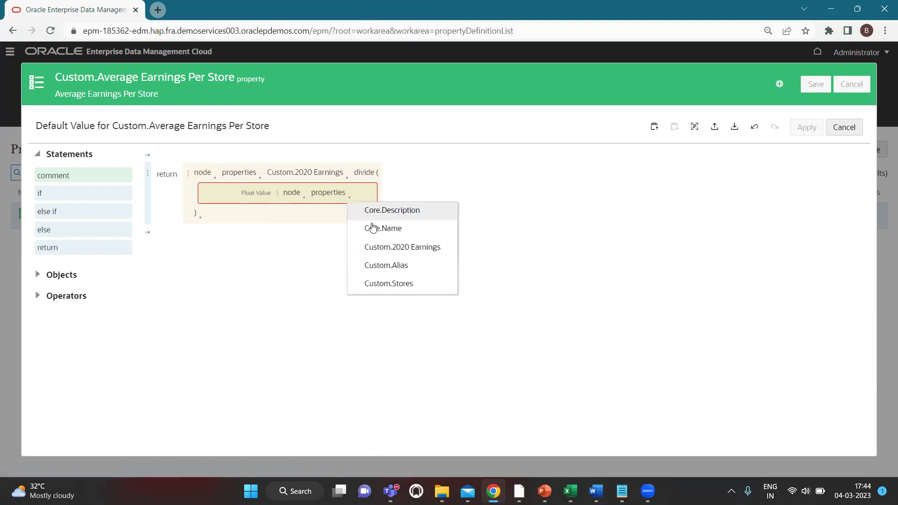
{"action": "left_click", "coordinate": [376, 283]}
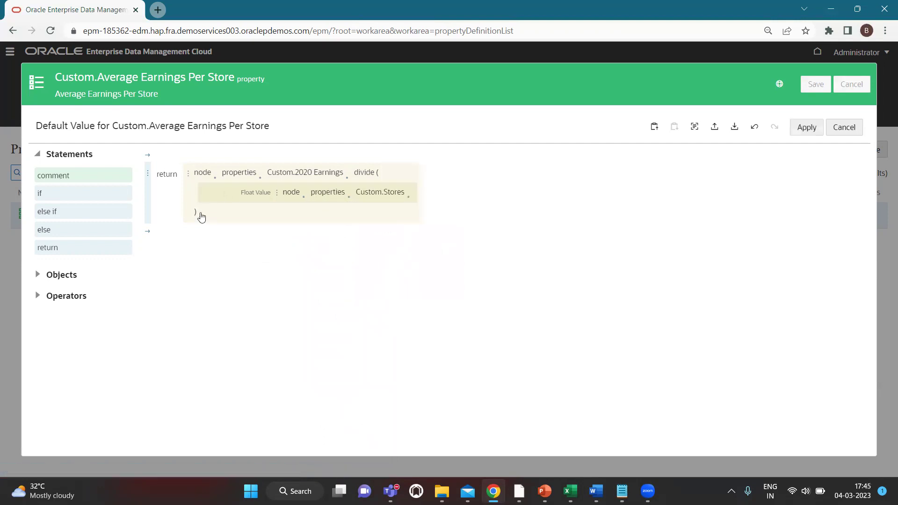
Step: Apply the default value expression, save the property accepting the parameter change, and close it
{"action": "left_click", "coordinate": [806, 127]}
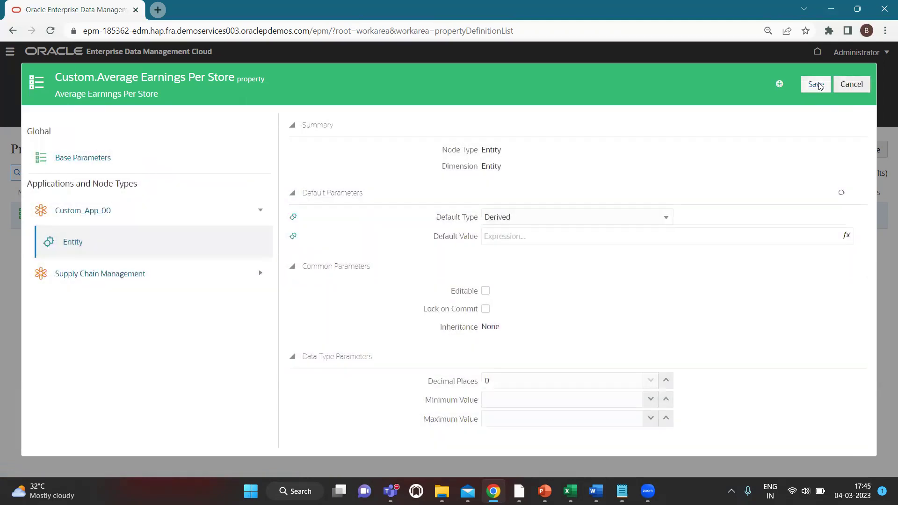
{"action": "left_click", "coordinate": [817, 85]}
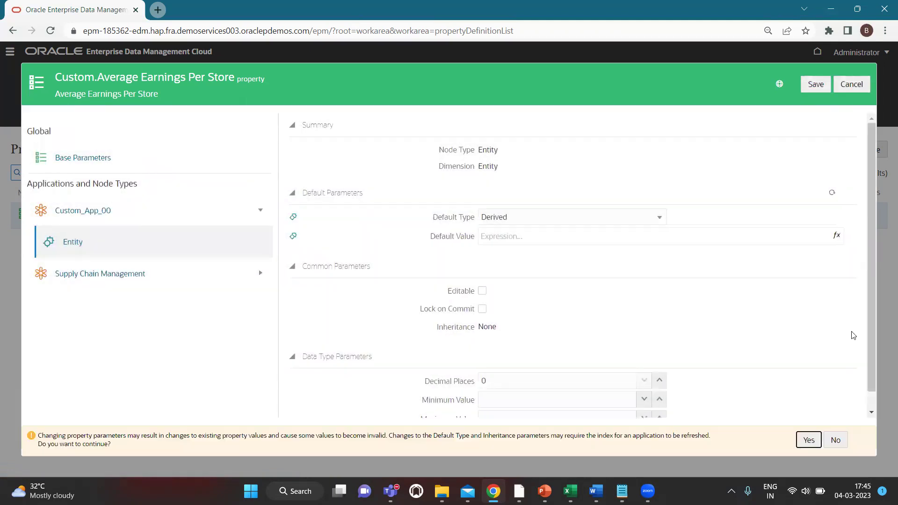
{"action": "left_click", "coordinate": [807, 439]}
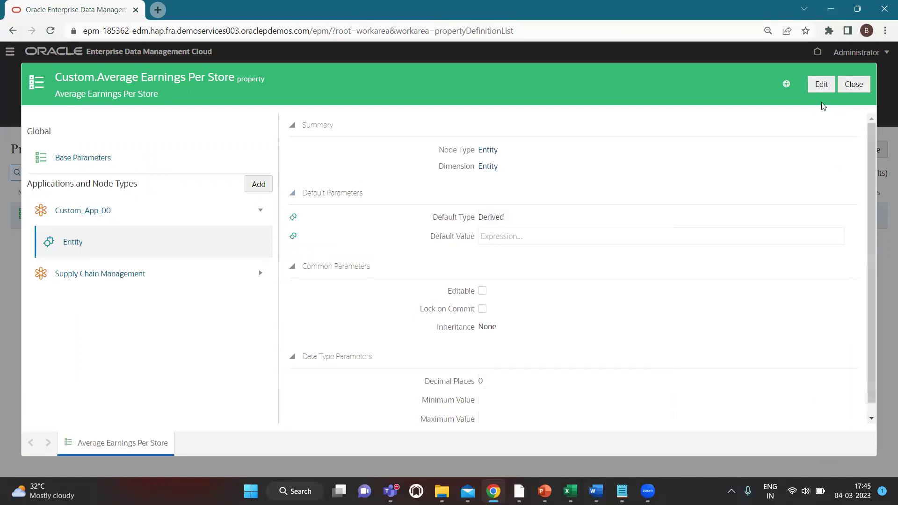
{"action": "left_click", "coordinate": [853, 88]}
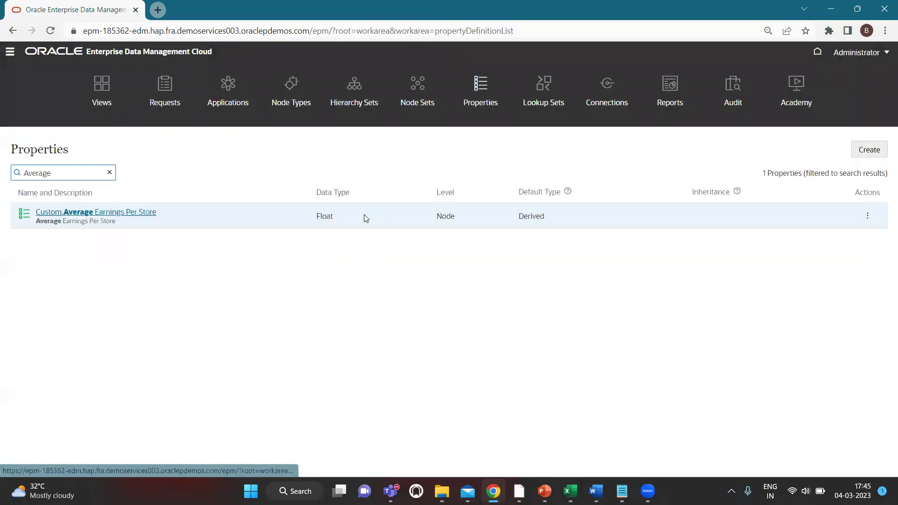
Step: Return to the home page and open the Master View (ERP+EPM) from the list of views
{"action": "left_click", "coordinate": [54, 52]}
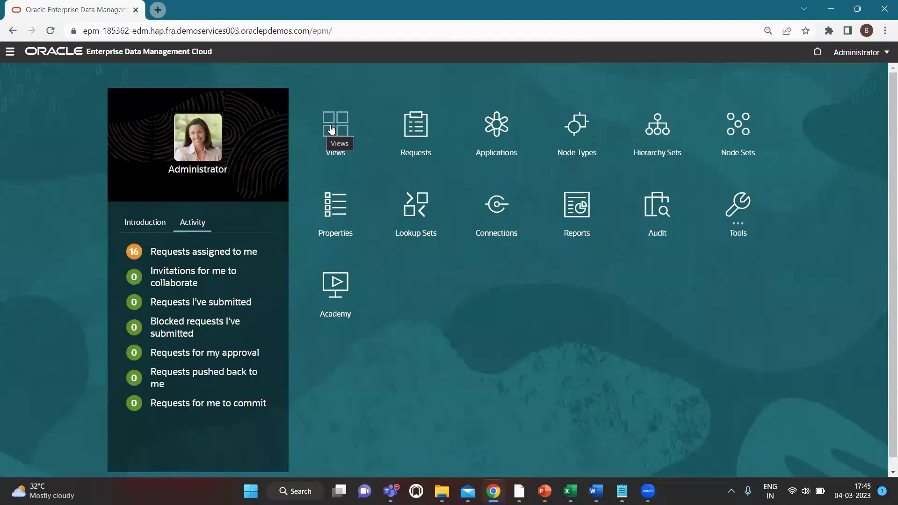
{"action": "left_click", "coordinate": [334, 126]}
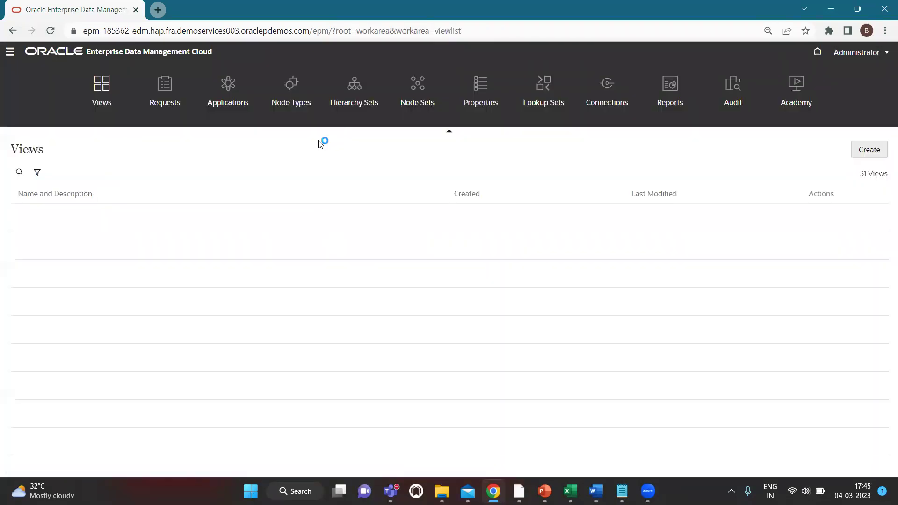
{"action": "scroll", "coordinate": [209, 387], "scroll_direction": "down", "scroll_amount": 4}
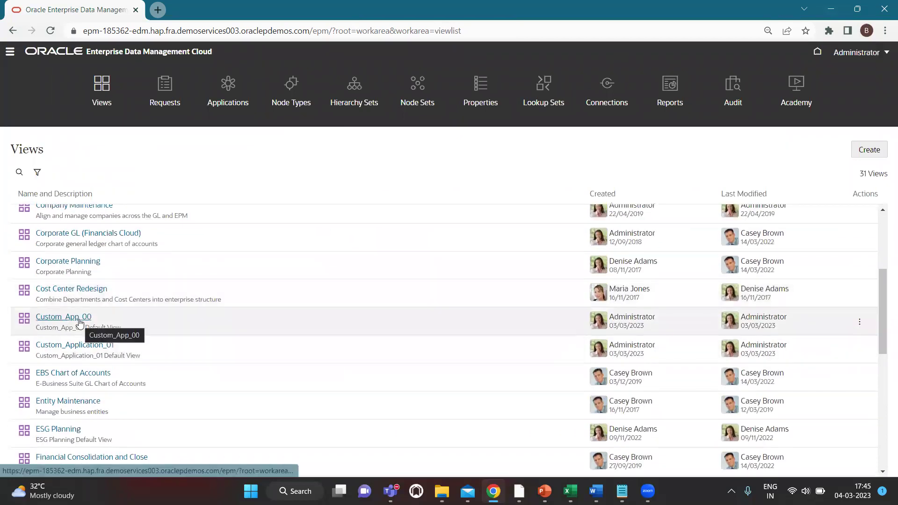
{"action": "scroll", "coordinate": [79, 323], "scroll_direction": "down", "scroll_amount": 7}
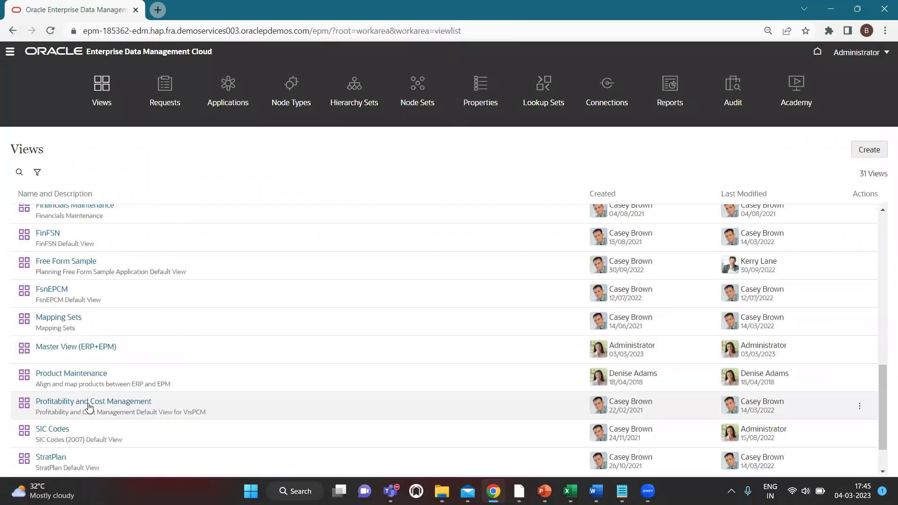
{"action": "left_click", "coordinate": [92, 346]}
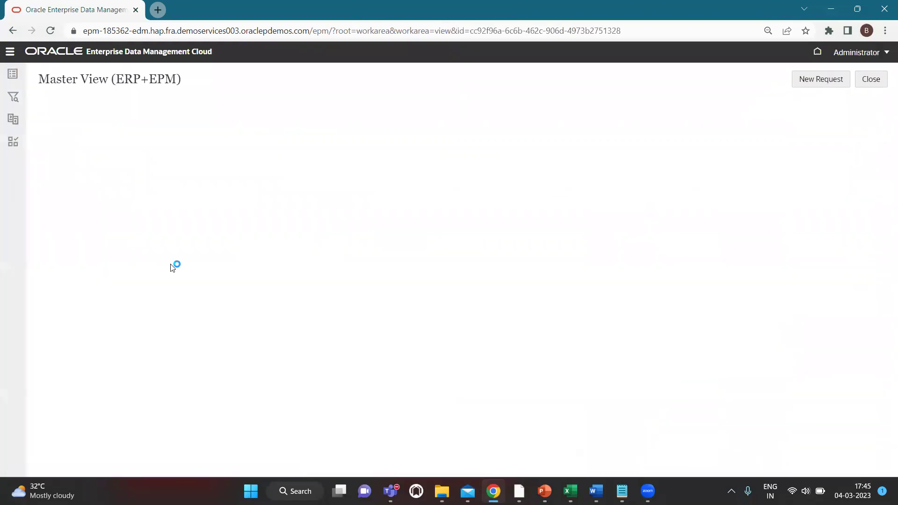
Step: Show the Entity-CustomAPP viewpoint and expand Total Entity Location through C_000 down to the children of C_100
{"action": "left_click", "coordinate": [155, 107]}
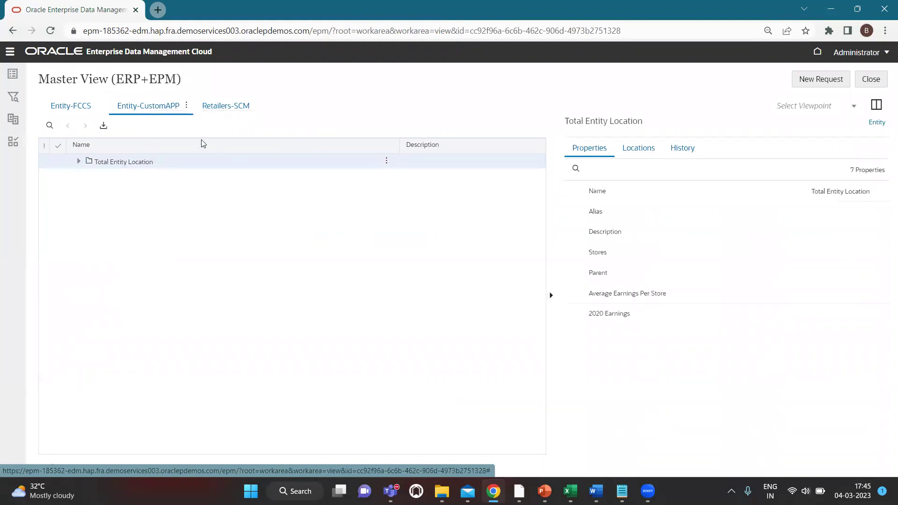
{"action": "left_click", "coordinate": [78, 162]}
{"action": "left_click", "coordinate": [87, 176]}
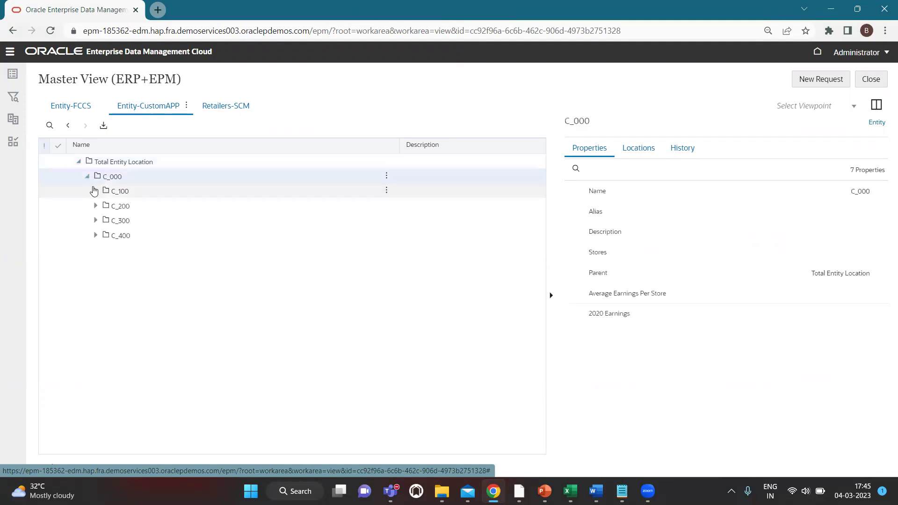
{"action": "left_click", "coordinate": [95, 191]}
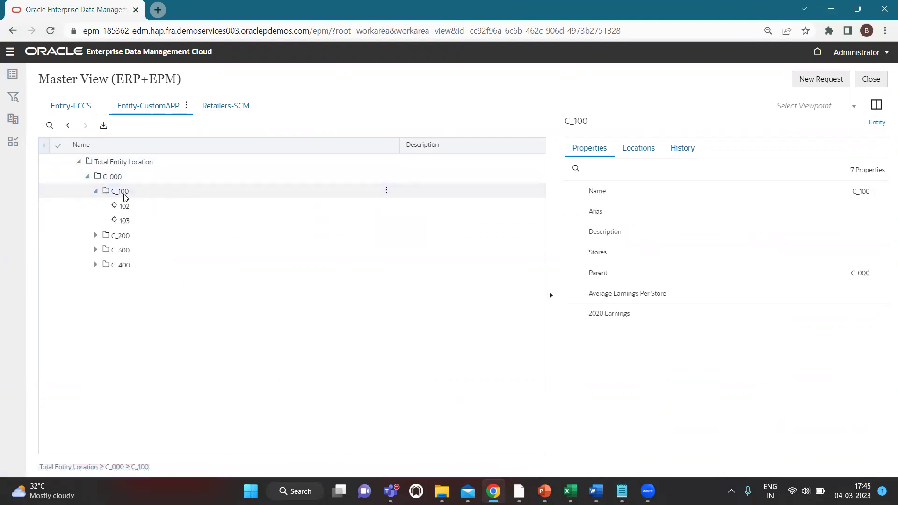
Step: Start a new request and add a child entity named 104 under C_100
{"action": "left_click", "coordinate": [820, 80]}
{"action": "left_click", "coordinate": [477, 190]}
{"action": "left_click", "coordinate": [492, 202]}
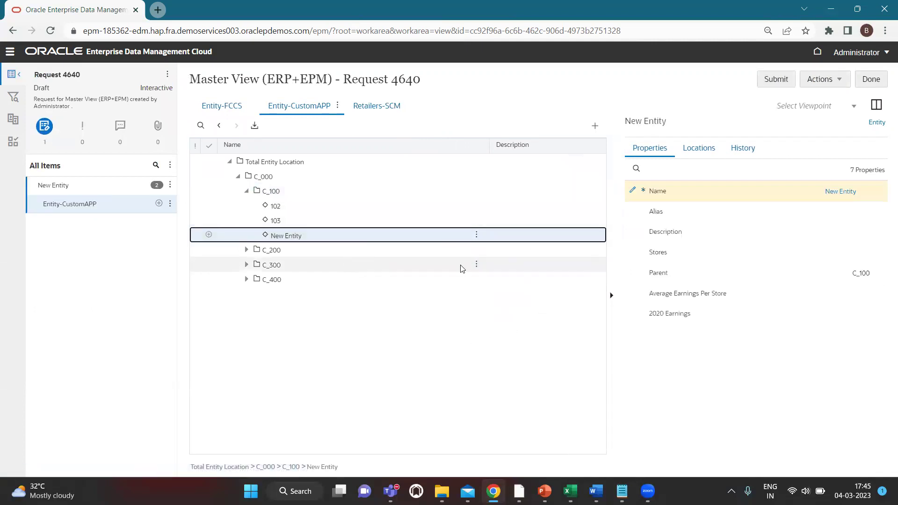
{"action": "type", "text": "10"}
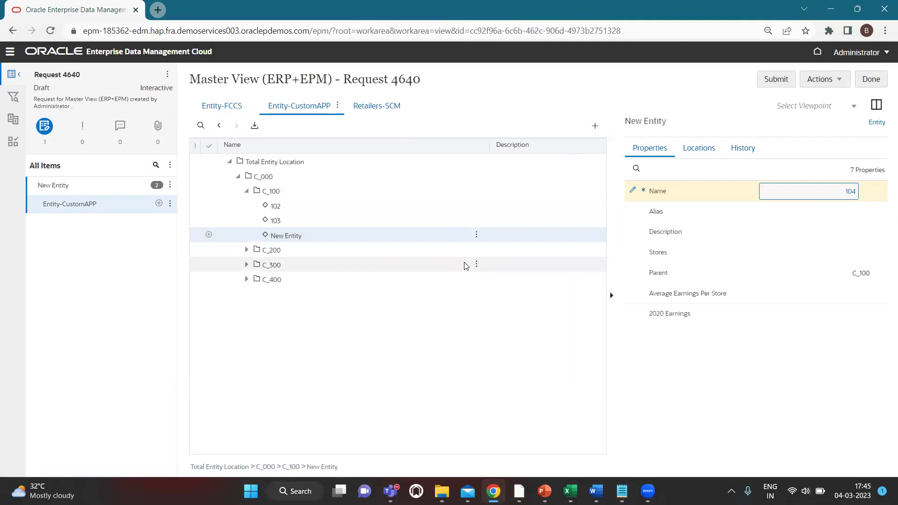
{"action": "type", "text": "4"}
{"action": "key", "text": "Return"}
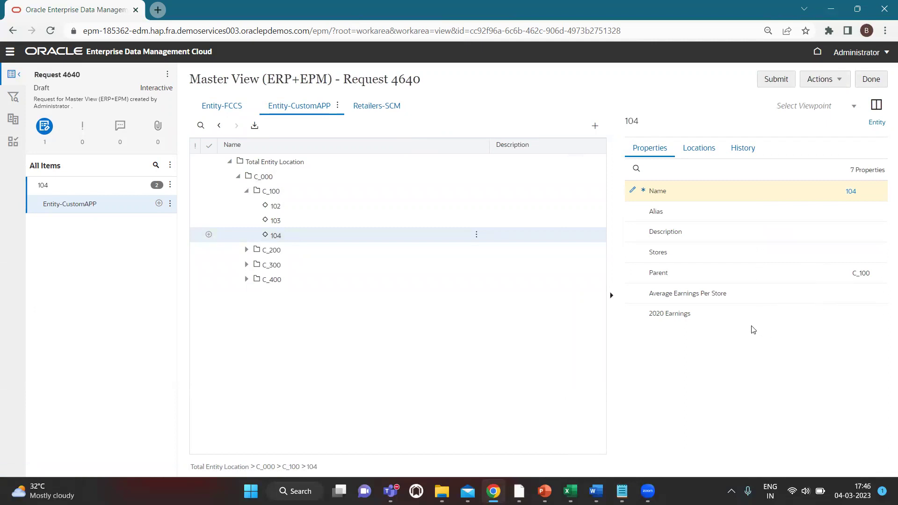
Step: Open the 2020 Earnings value of node 104 for editing
{"action": "left_click", "coordinate": [809, 312]}
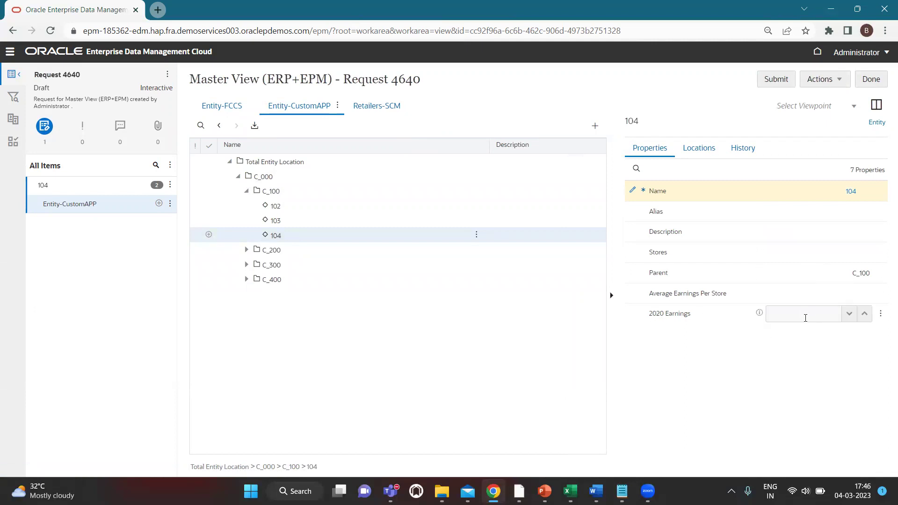
{"action": "left_click", "coordinate": [808, 317]}
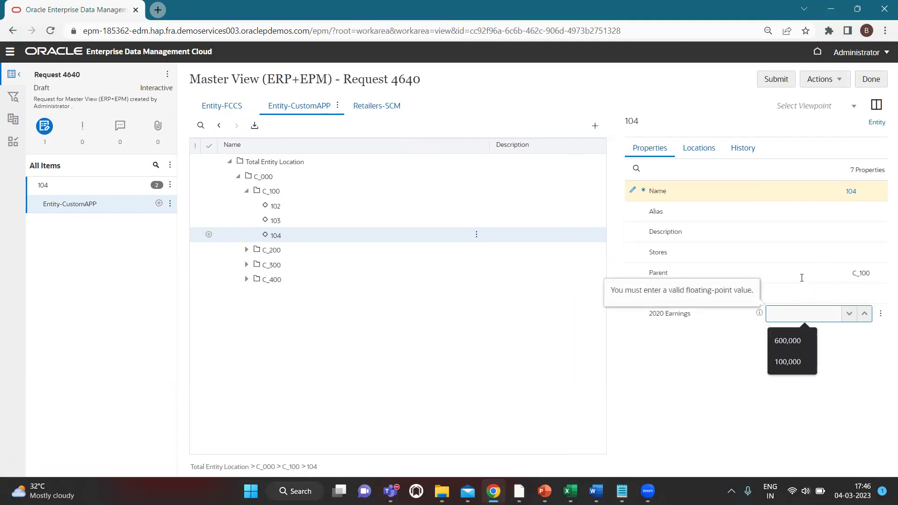
{"action": "left_click", "coordinate": [694, 399]}
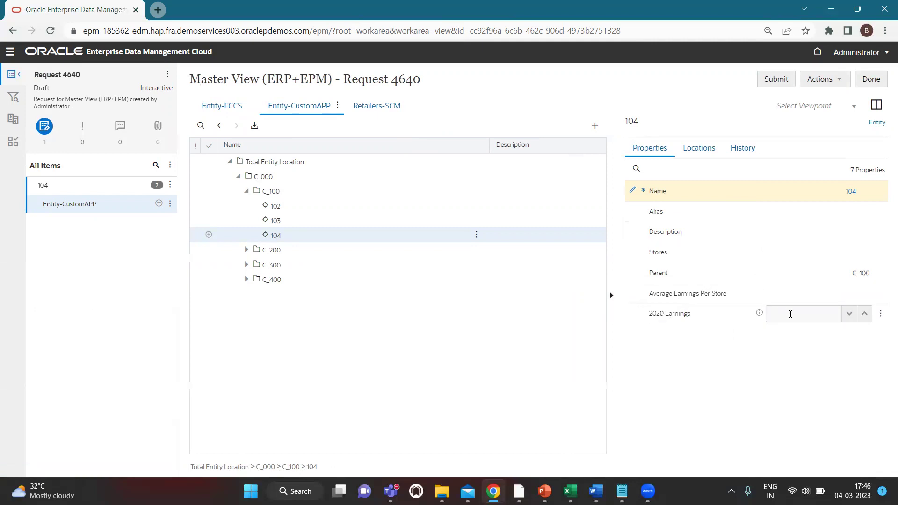
{"action": "left_click", "coordinate": [791, 314]}
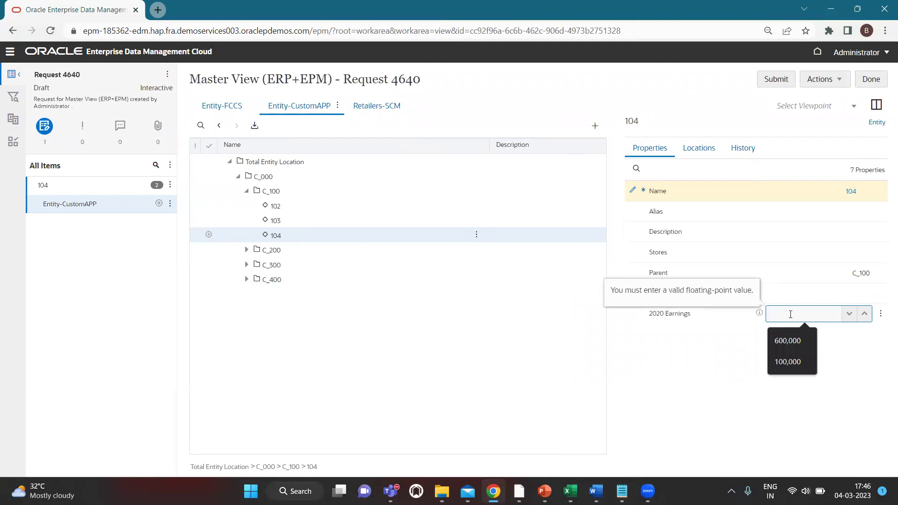
Step: Switch to the EDMCS Working Tracker workbook in Excel and add Location 3 with earnings of 500000 to the Case 1 table
{"action": "key", "text": "alt+Tab"}
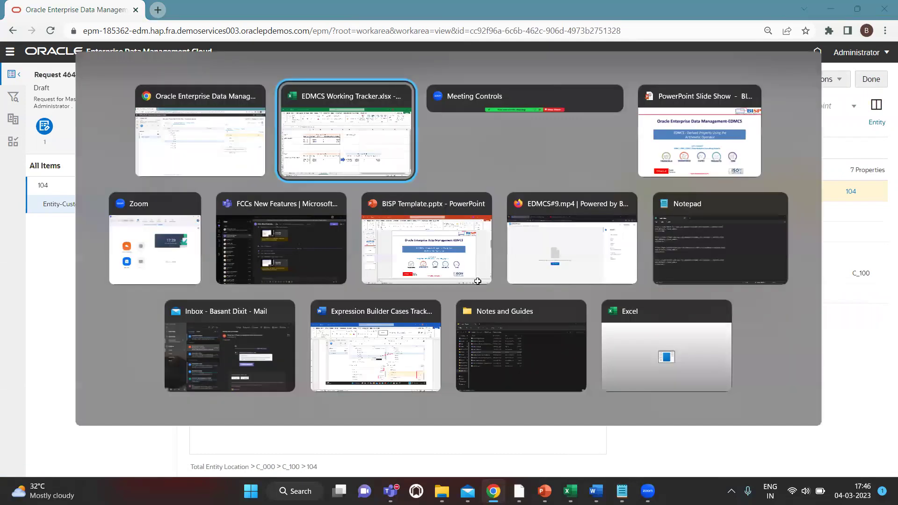
{"action": "left_click", "coordinate": [178, 254]}
{"action": "type", "text": "Lo"}
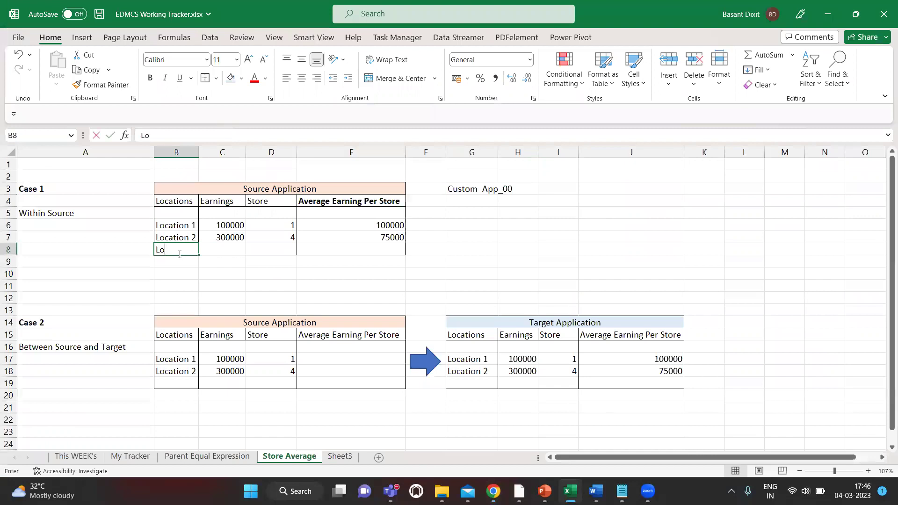
{"action": "type", "text": "cation 3"}
{"action": "key", "text": "Tab"}
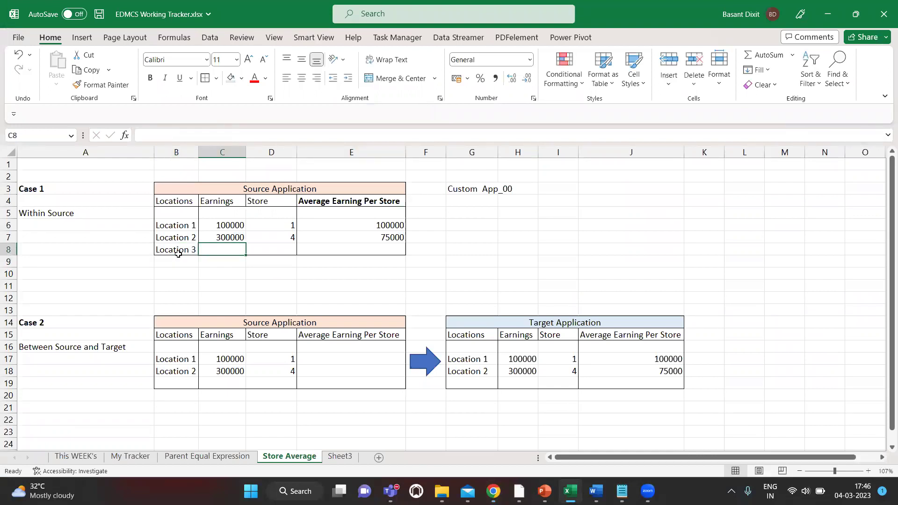
{"action": "type", "text": "5000"}
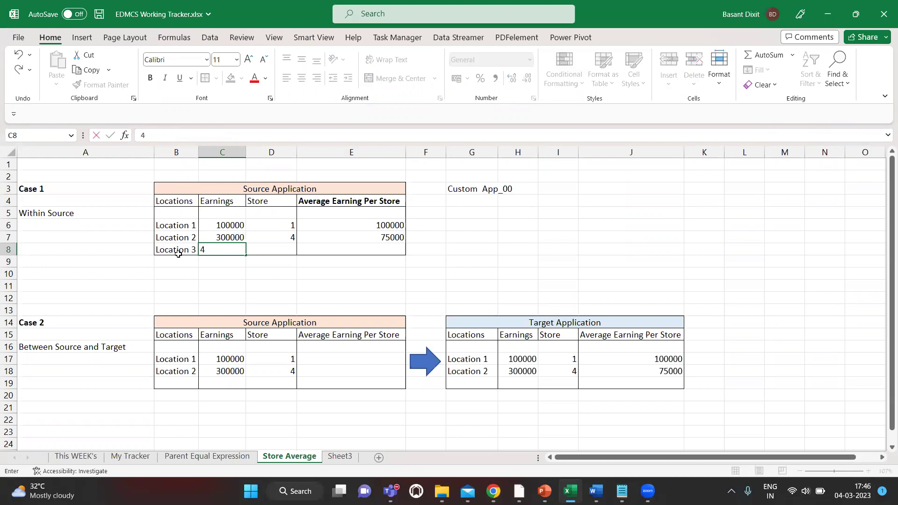
{"action": "type", "text": "00"}
{"action": "key", "text": "Return"}
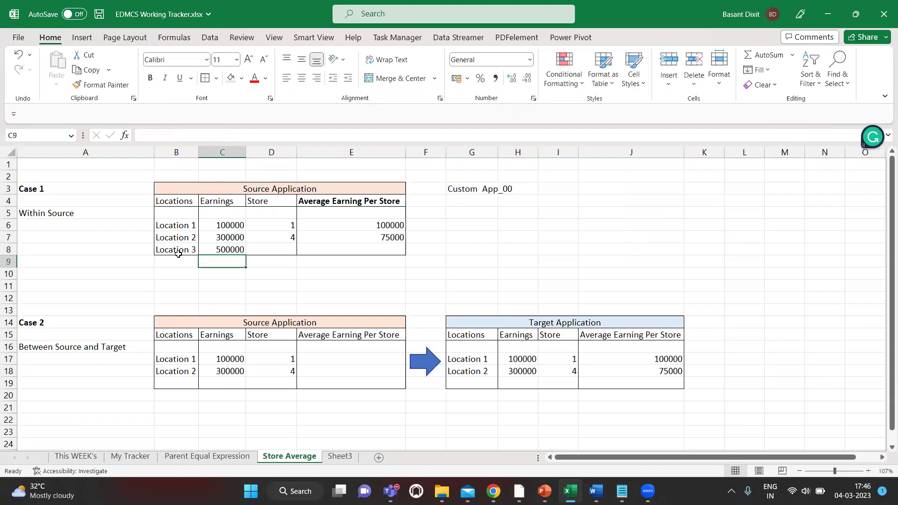
Step: Set the Store count for Location 3 in the Case 1 table to 10
{"action": "key", "text": "Up"}
{"action": "key", "text": "Right"}
{"action": "type", "text": "100"}
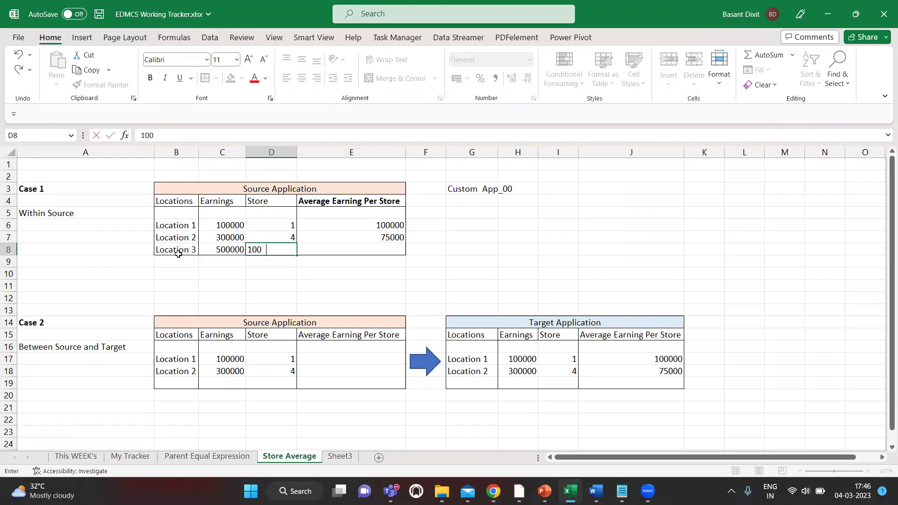
{"action": "type", "text": "0"}
{"action": "key", "text": "BackSpace"}
{"action": "key", "text": "BackSpace"}
{"action": "key", "text": "Return"}
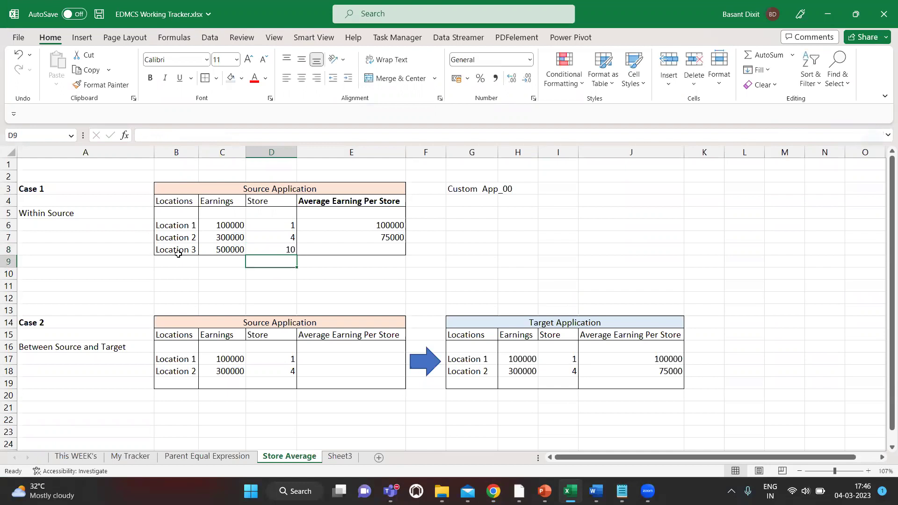
Step: Calculate the Average Earning Per Store for Location 3 in the Case 1 table with the formula +C8/D8
{"action": "key", "text": "Up"}
{"action": "key", "text": "Right"}
{"action": "type", "text": "+"}
{"action": "key", "text": "Left"}
{"action": "key", "text": "Left"}
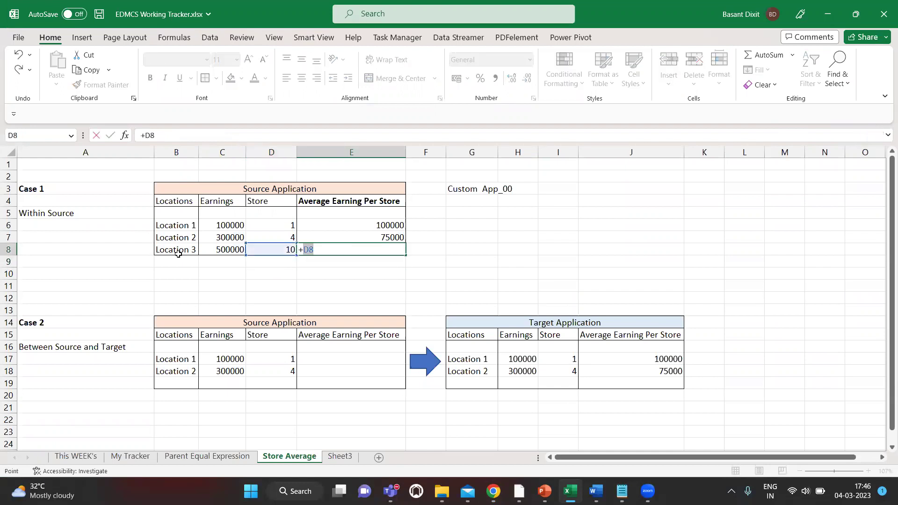
{"action": "type", "text": "/"}
{"action": "key", "text": "Left"}
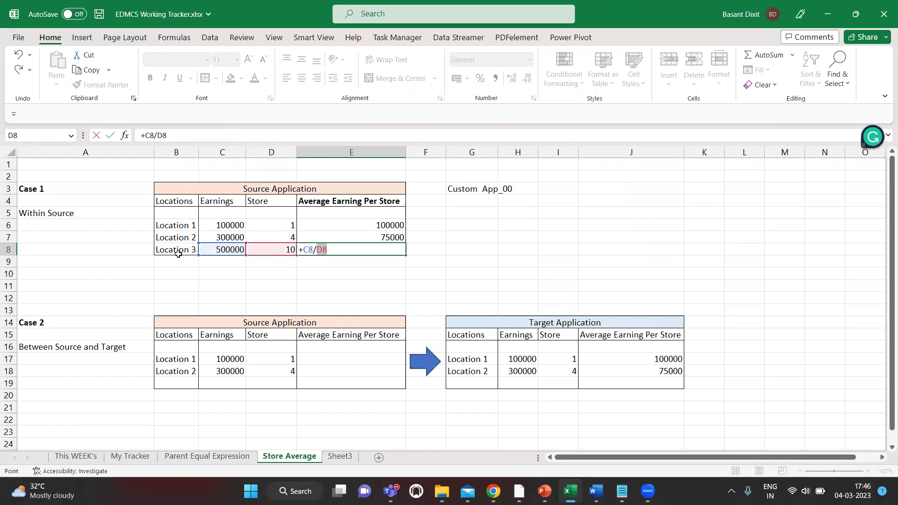
{"action": "key", "text": "Return"}
Step: Switch to Oracle EDMCS, give node 104 2020 Earnings of 500000 and Stores of 10, and submit the request
{"action": "key", "text": "alt+Tab"}
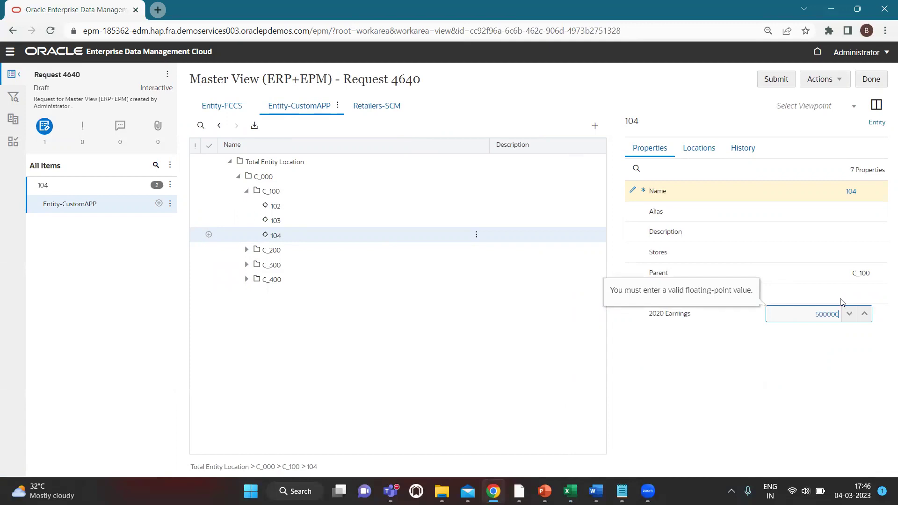
{"action": "left_click", "coordinate": [827, 253]}
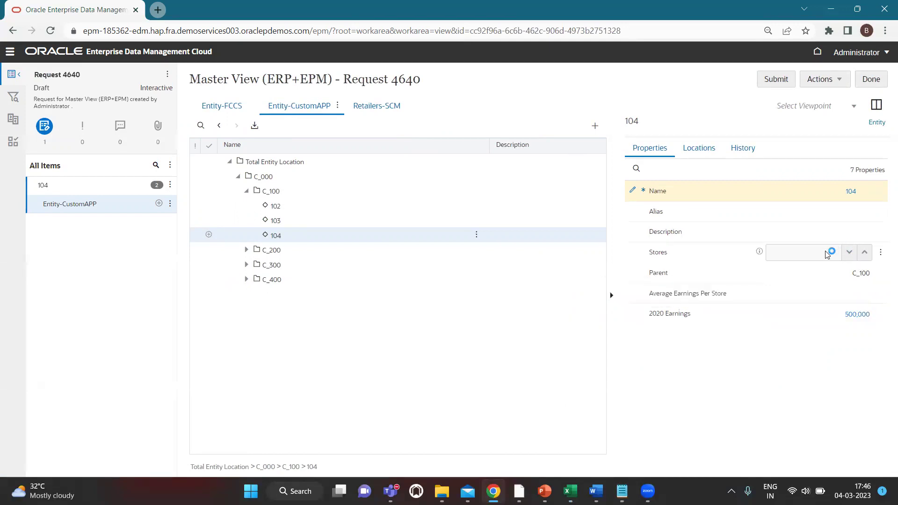
{"action": "type", "text": "10"}
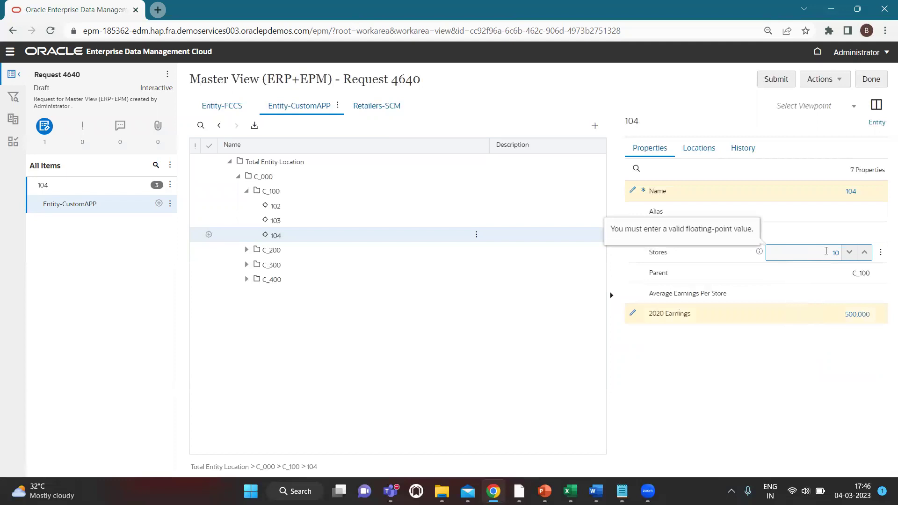
{"action": "left_click", "coordinate": [782, 373]}
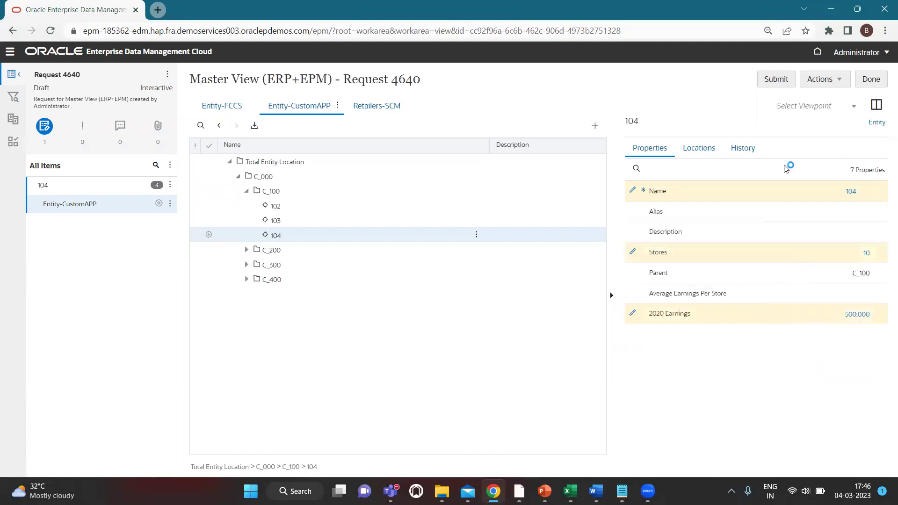
{"action": "left_click", "coordinate": [776, 80]}
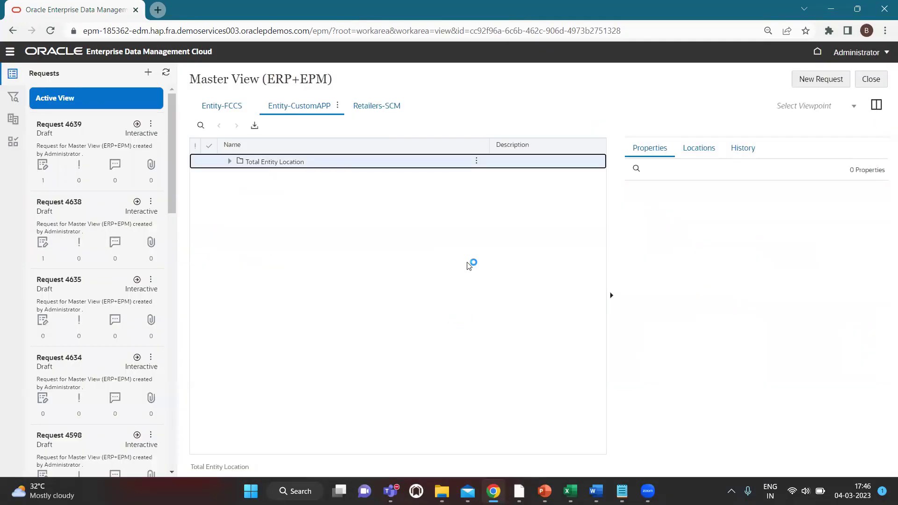
Step: Expand Total Entity Location down to C_100 and check the Average Earnings Per Store of node 104
{"action": "left_click", "coordinate": [229, 161]}
{"action": "left_click", "coordinate": [237, 176]}
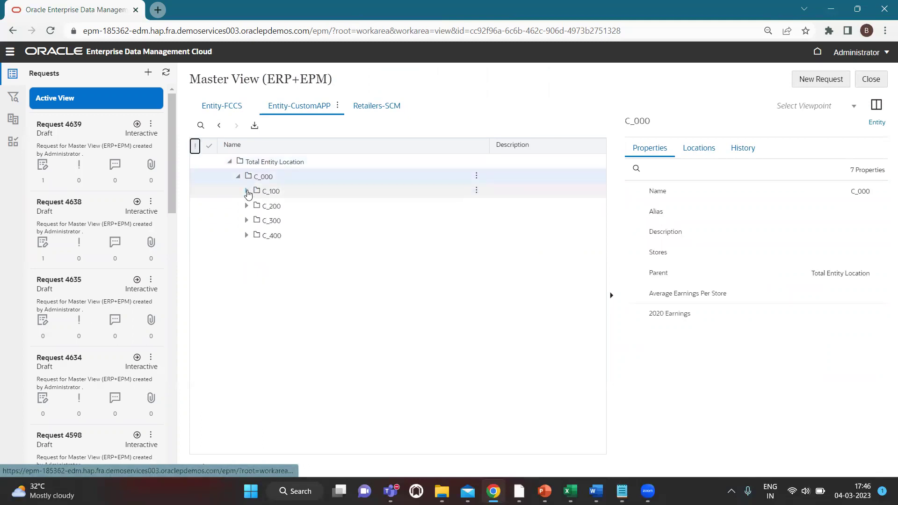
{"action": "left_click", "coordinate": [247, 191]}
{"action": "left_click", "coordinate": [290, 236]}
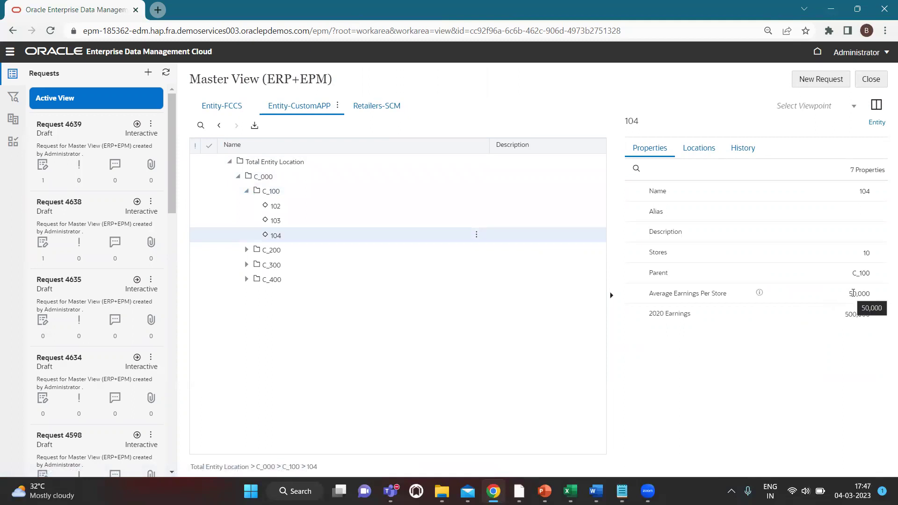
Step: Switch to the EDMCS Working Tracker workbook in Excel and make the Location 3 average in Case 1 bold
{"action": "key", "text": "alt+Tab"}
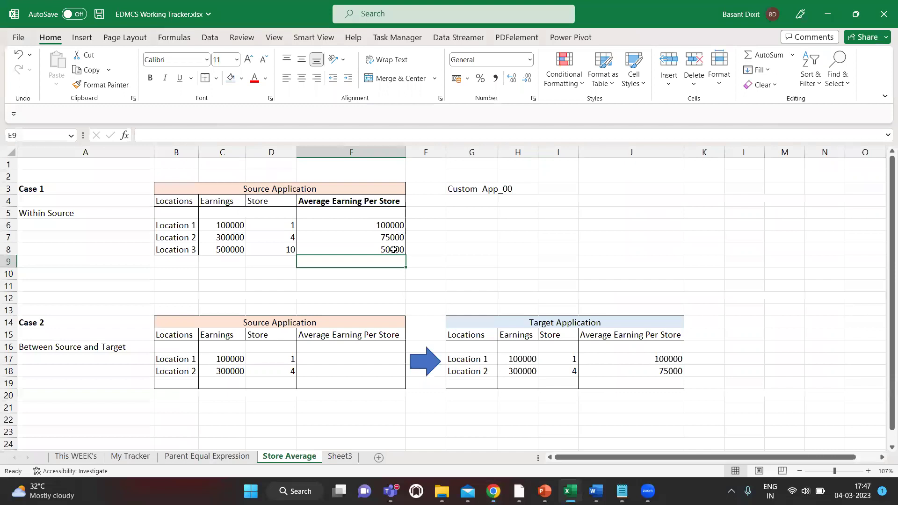
{"action": "left_click", "coordinate": [393, 249]}
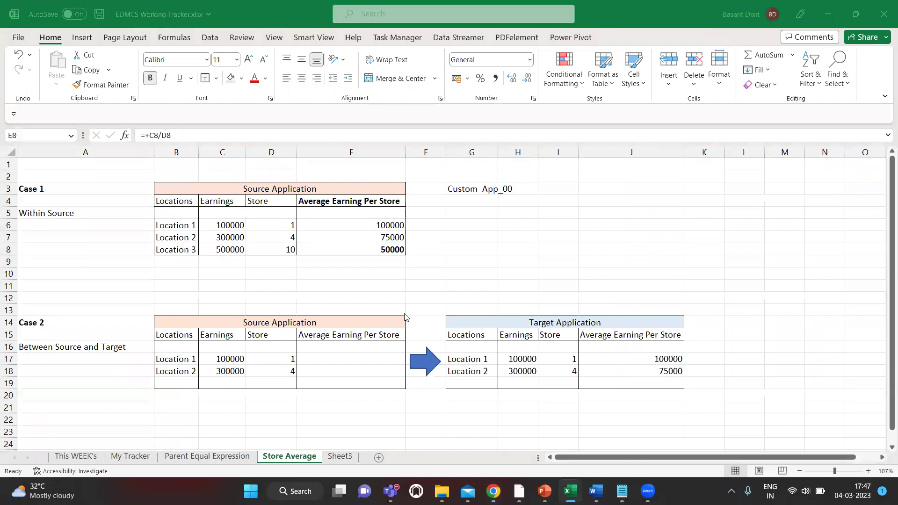
Step: Switch to Oracle EDMCS and show the Entity-CustomAPP and Retailers-SCM viewpoints side by side
{"action": "key", "text": "alt+Tab"}
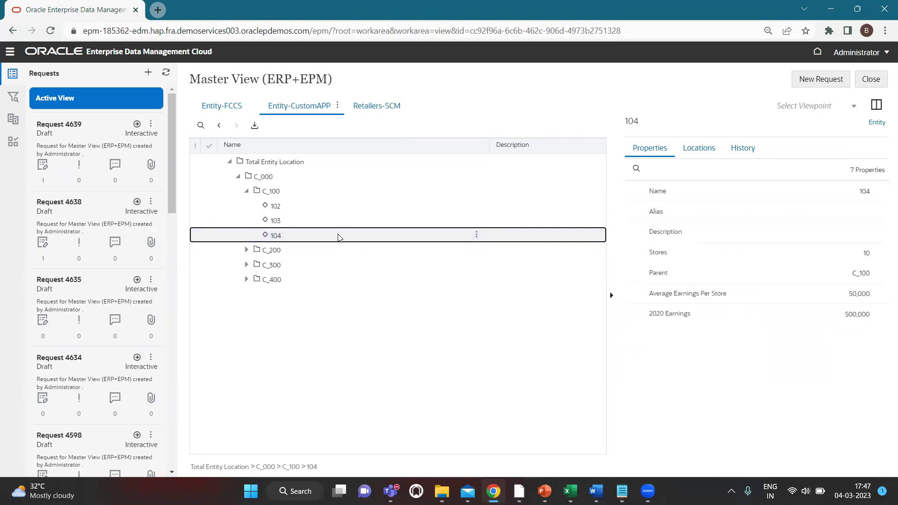
{"action": "left_click", "coordinate": [876, 106]}
Step: Switch to Excel and review the Source Application and Target Application tables of Case 2
{"action": "key", "text": "alt+Tab"}
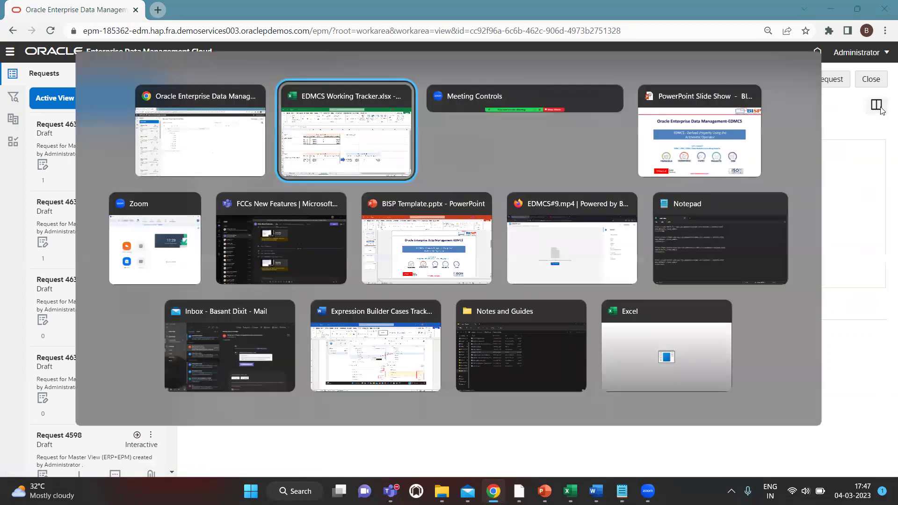
{"action": "key", "text": "Down"}
{"action": "key", "text": "Down"}
{"action": "key", "text": "Down"}
{"action": "key", "text": "Left"}
{"action": "key", "text": "Left"}
{"action": "key", "text": "Left"}
{"action": "key", "text": "Down"}
{"action": "key", "text": "Down"}
{"action": "key", "text": "shift+Right"}
{"action": "key", "text": "shift+Left"}
{"action": "key", "text": "shift+Down"}
{"action": "key", "text": "shift+Down"}
{"action": "key", "text": "shift+Down"}
{"action": "key", "text": "shift+Down"}
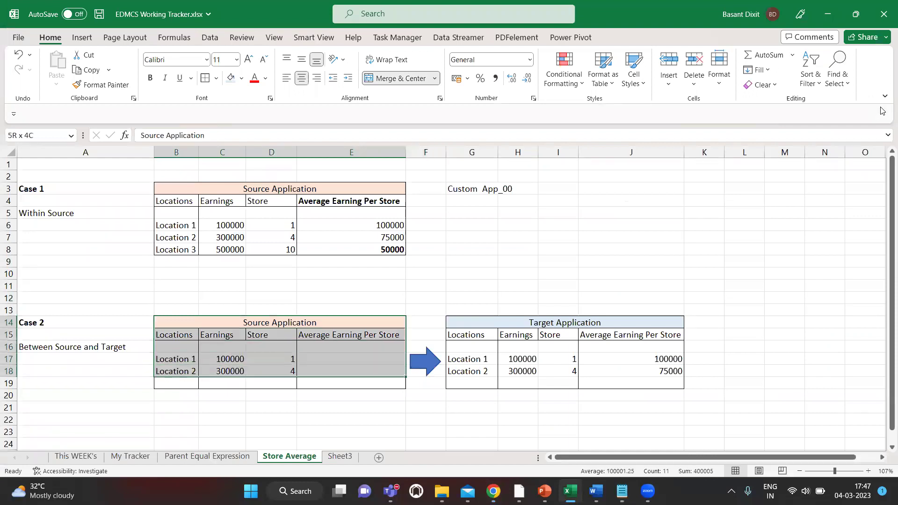
{"action": "key", "text": "shift+Down"}
{"action": "key", "text": "Right"}
{"action": "key", "text": "Right"}
{"action": "key", "text": "shift+Down"}
{"action": "key", "text": "shift+Down"}
{"action": "key", "text": "shift+Down"}
{"action": "key", "text": "shift+Down"}
{"action": "key", "text": "shift+Down"}
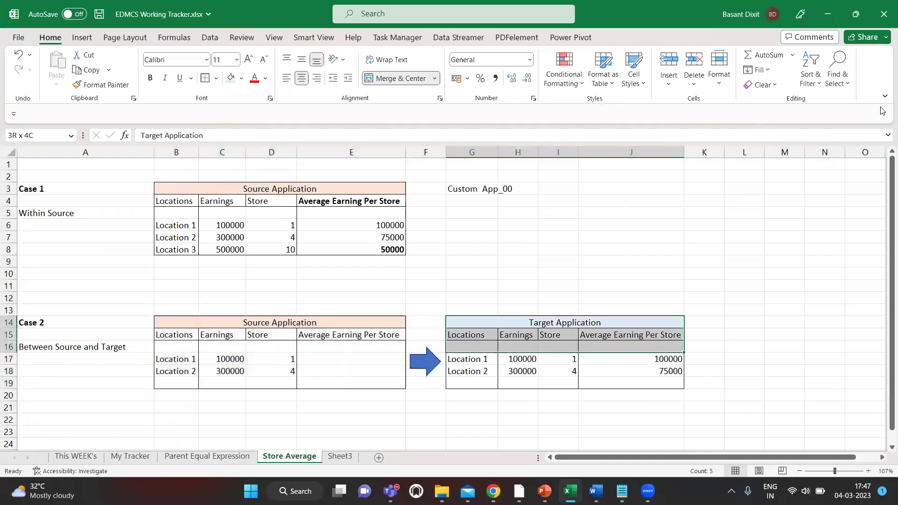
{"action": "key", "text": "Right"}
{"action": "key", "text": "Right"}
{"action": "key", "text": "Left"}
{"action": "key", "text": "Left"}
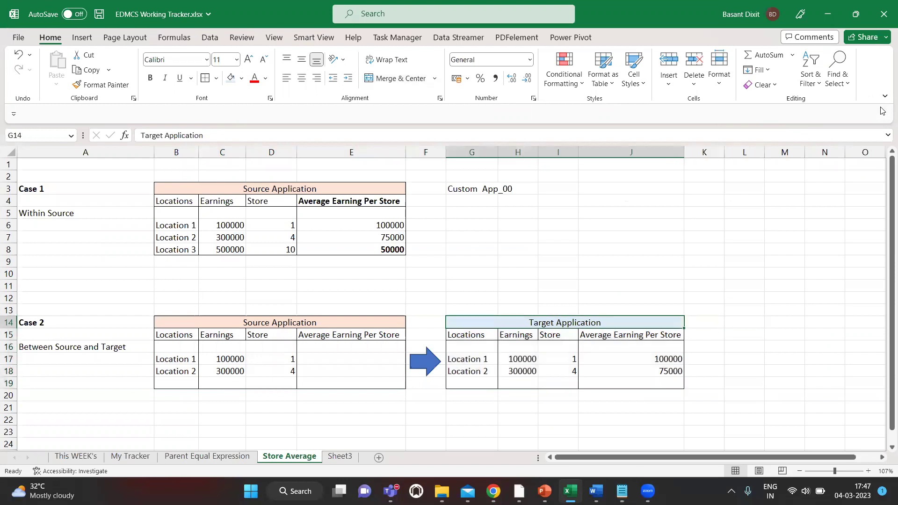
Step: Make the Average Earning Per Store header of the Case 2 Target Application table bold
{"action": "key", "text": "Down"}
{"action": "key", "text": "Right"}
{"action": "key", "text": "Right"}
{"action": "key", "text": "Right"}
{"action": "key", "text": "ctrl+b"}
Step: Compare the Average Earning Per Store cells for Locations 1 and 2 across the Case 2 source and target tables
{"action": "key", "text": "Down"}
{"action": "key", "text": "Down"}
{"action": "key", "text": "shift+Down"}
{"action": "key", "text": "Left"}
{"action": "key", "text": "Left"}
{"action": "key", "text": "Left"}
{"action": "key", "text": "Left"}
{"action": "key", "text": "Left"}
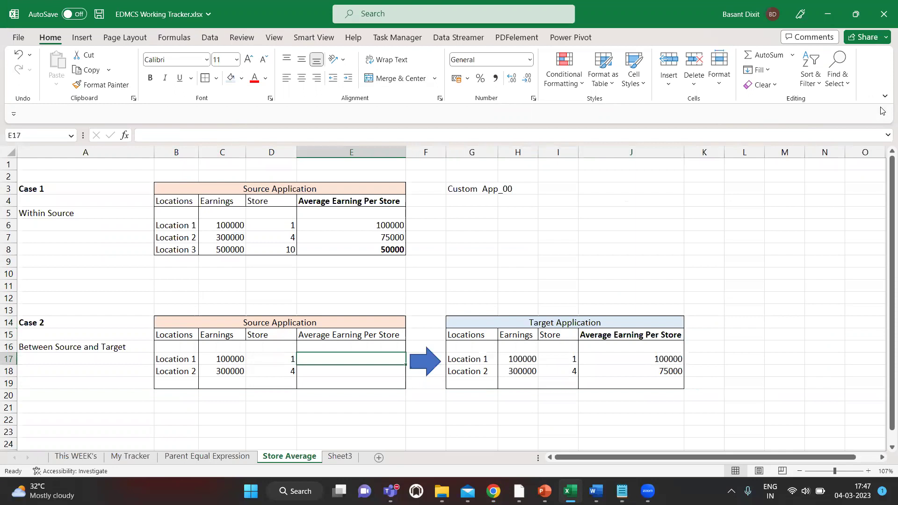
{"action": "key", "text": "shift+Down"}
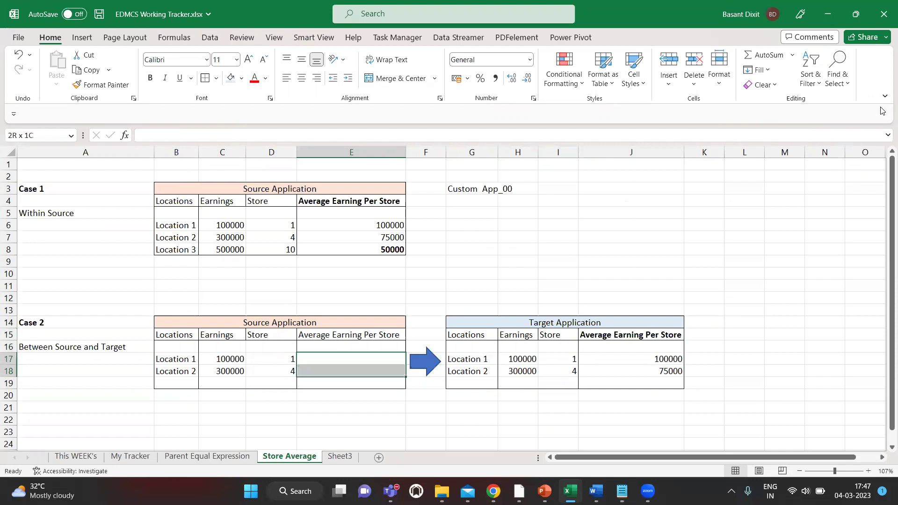
{"action": "key", "text": "shift+Up"}
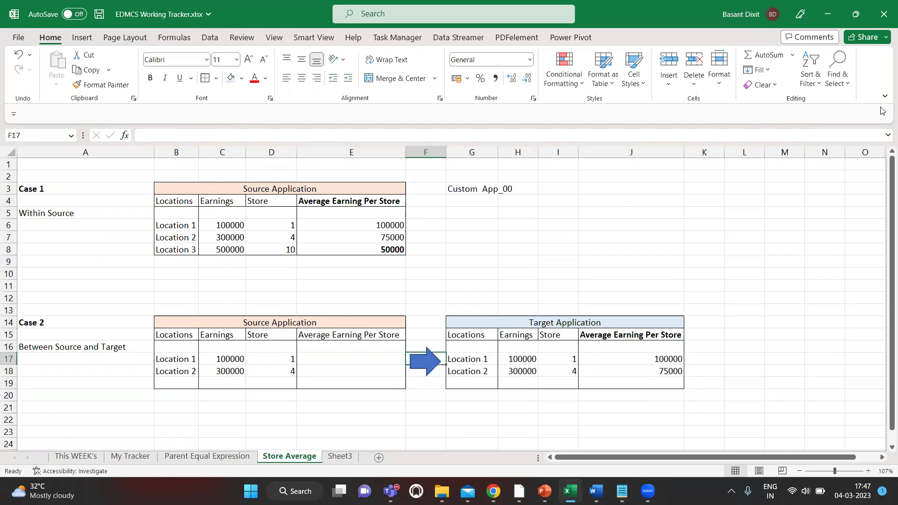
{"action": "key", "text": "shift+Down"}
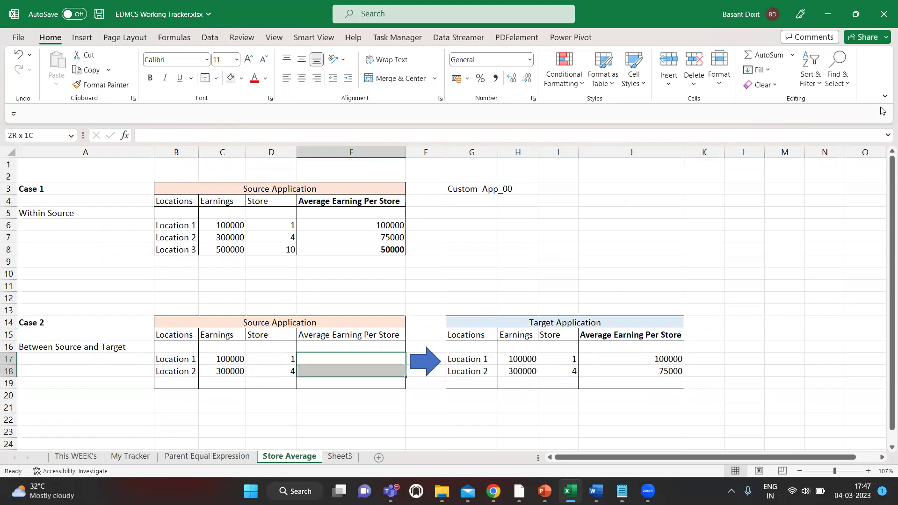
{"action": "key", "text": "alt+Tab"}
{"action": "key", "text": "alt+shift+Tab"}
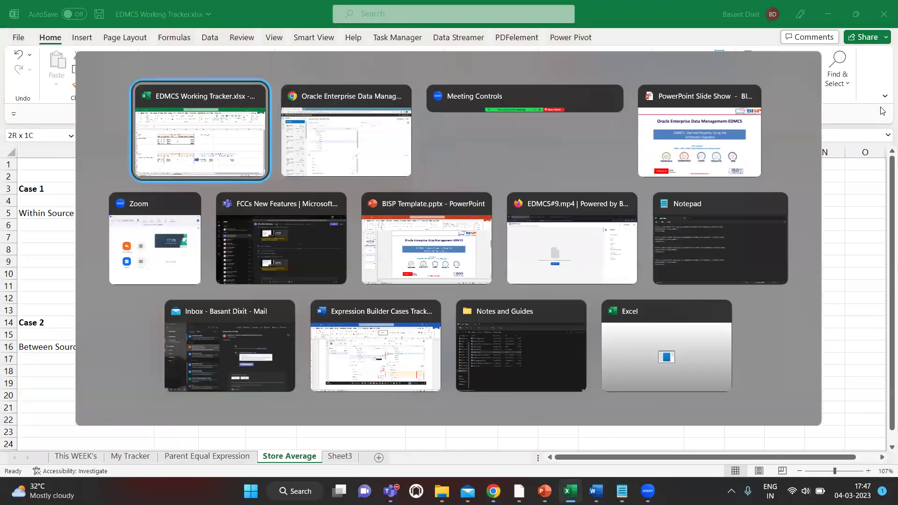
{"action": "key", "text": "alt+Tab"}
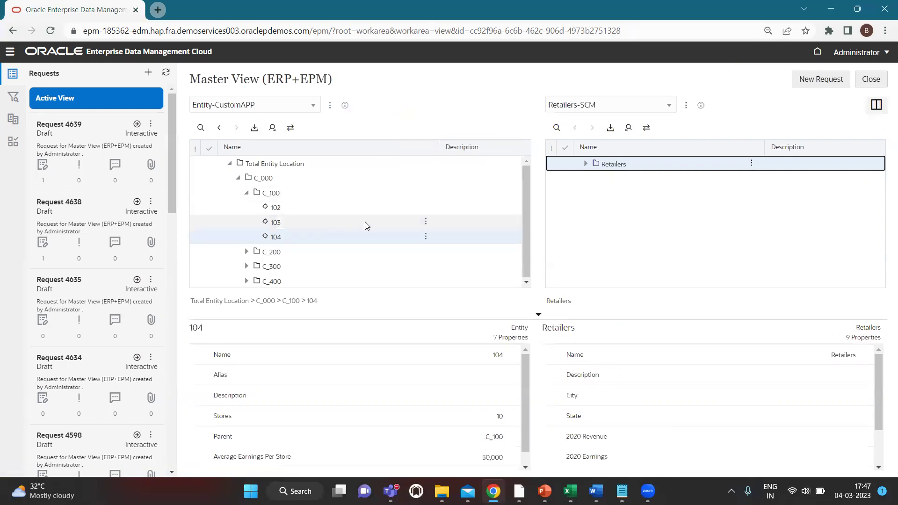
{"action": "key", "text": "alt+Tab"}
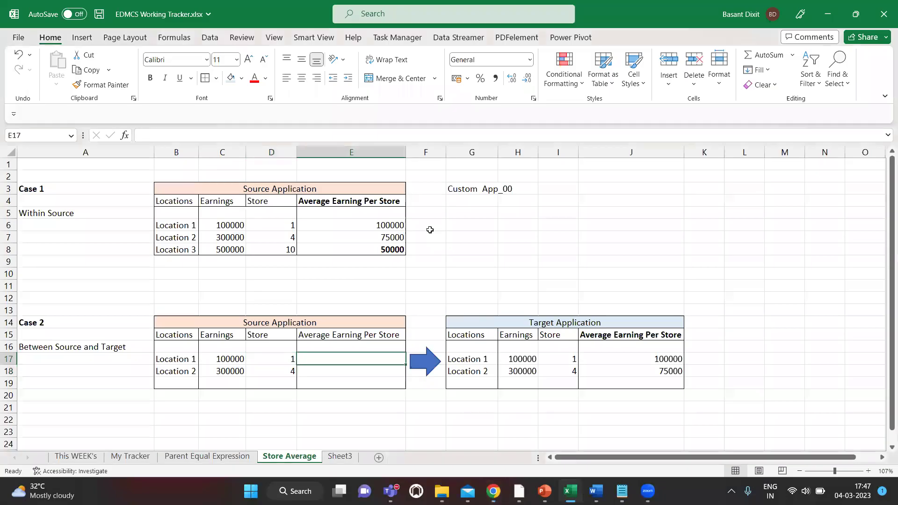
{"action": "key", "text": "shift+Down"}
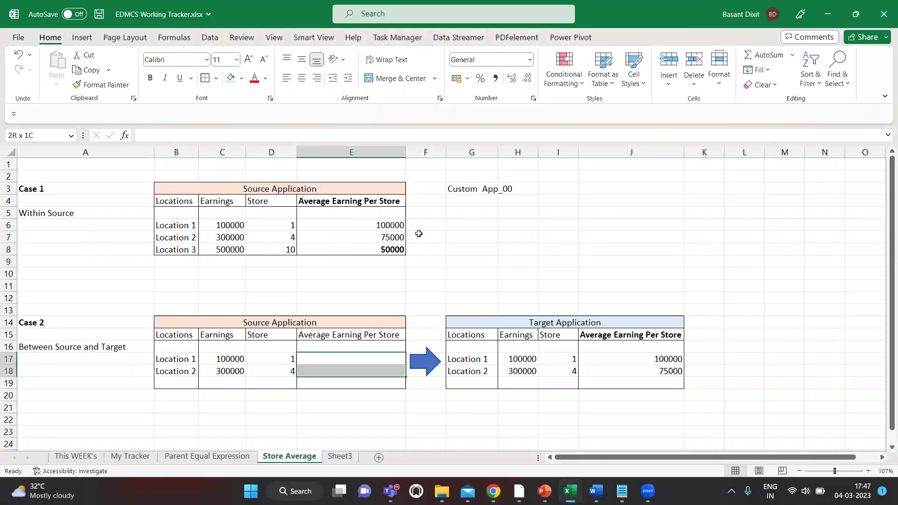
{"action": "left_click", "coordinate": [439, 300]}
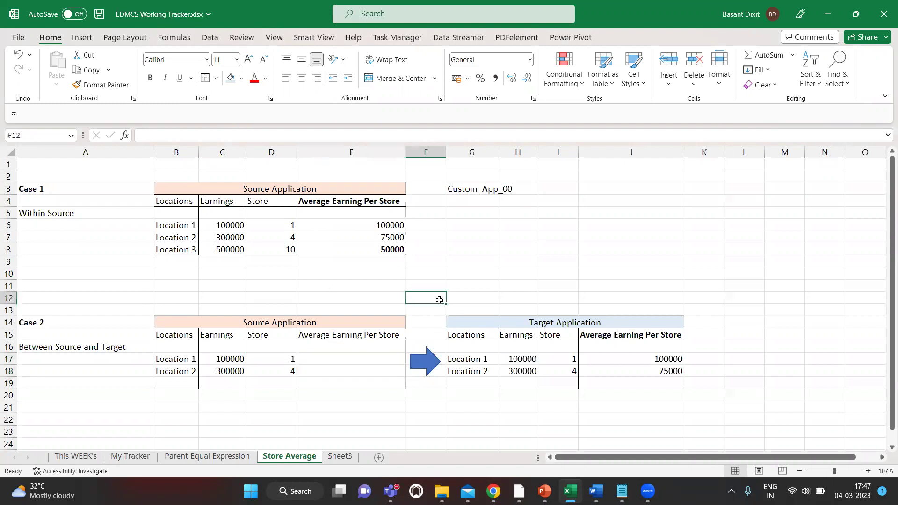
{"action": "left_click", "coordinate": [360, 355]}
{"action": "key", "text": "shift+Down"}
{"action": "key", "text": "Up"}
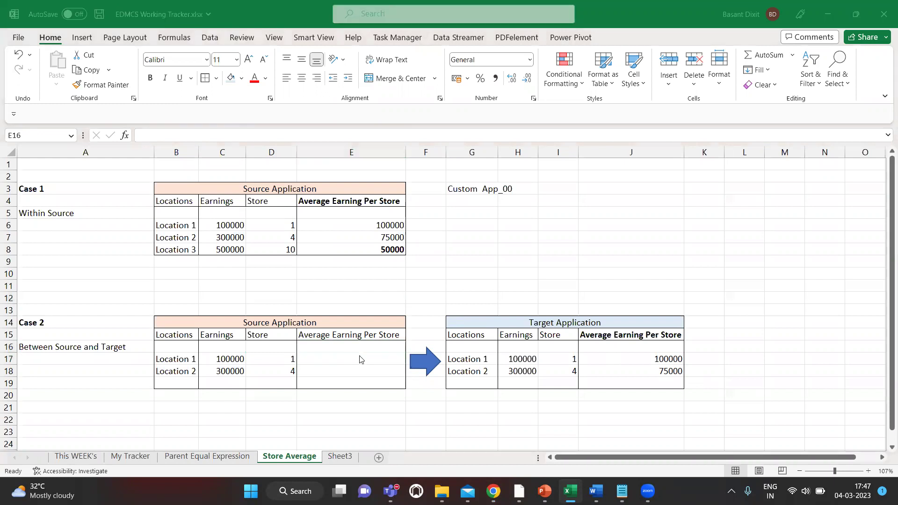
Step: Switch to Oracle EDMCS, search the properties for "Average" and open the Custom.Average Earnings Per Store property
{"action": "key", "text": "alt+Tab"}
{"action": "key", "text": "alt+shift+Tab"}
{"action": "key", "text": "alt+shift+Tab"}
{"action": "key", "text": "alt+Tab"}
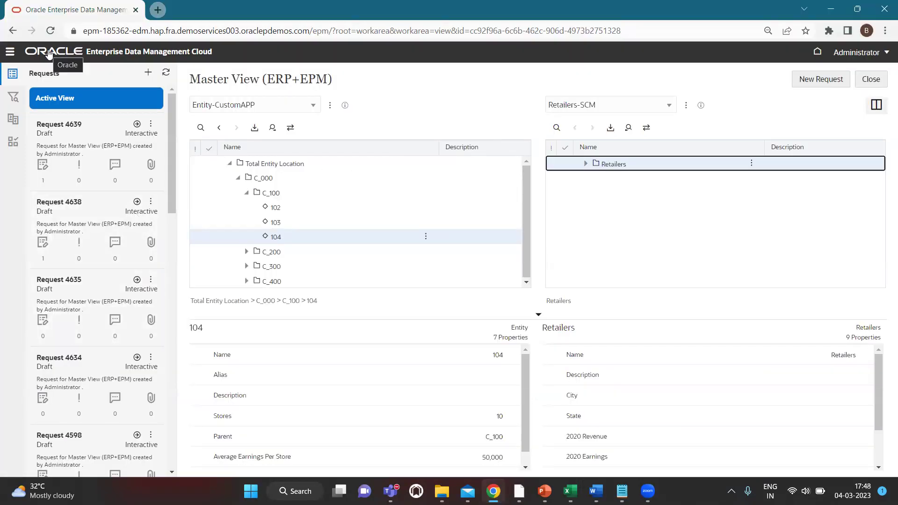
{"action": "left_click", "coordinate": [49, 54]}
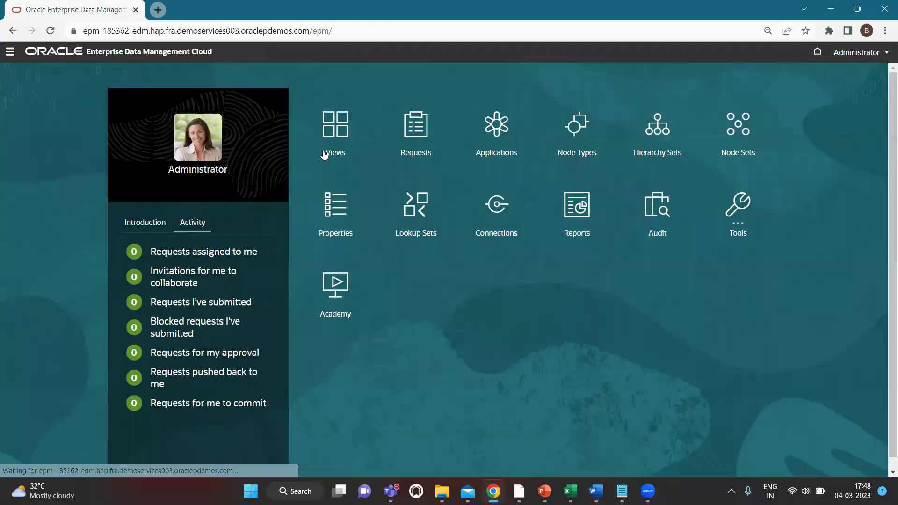
{"action": "left_click", "coordinate": [341, 210]}
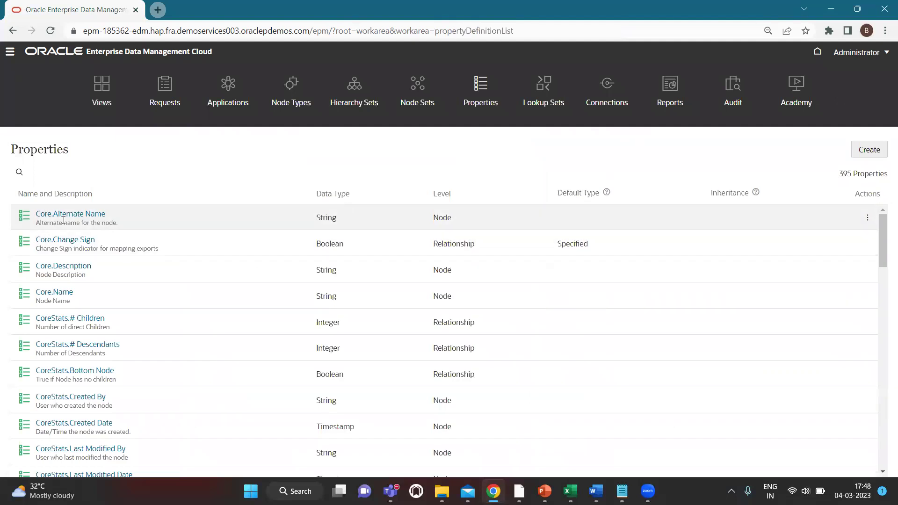
{"action": "left_click", "coordinate": [19, 171]}
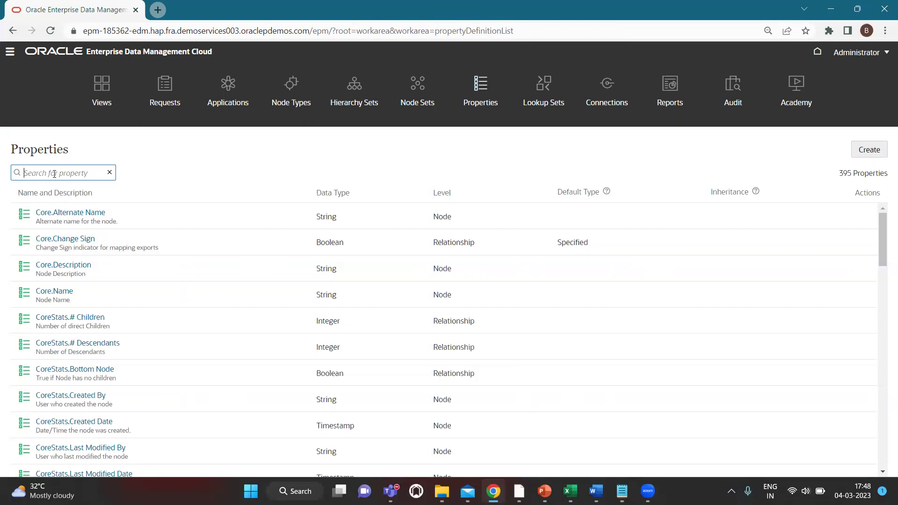
{"action": "type", "text": "Average"}
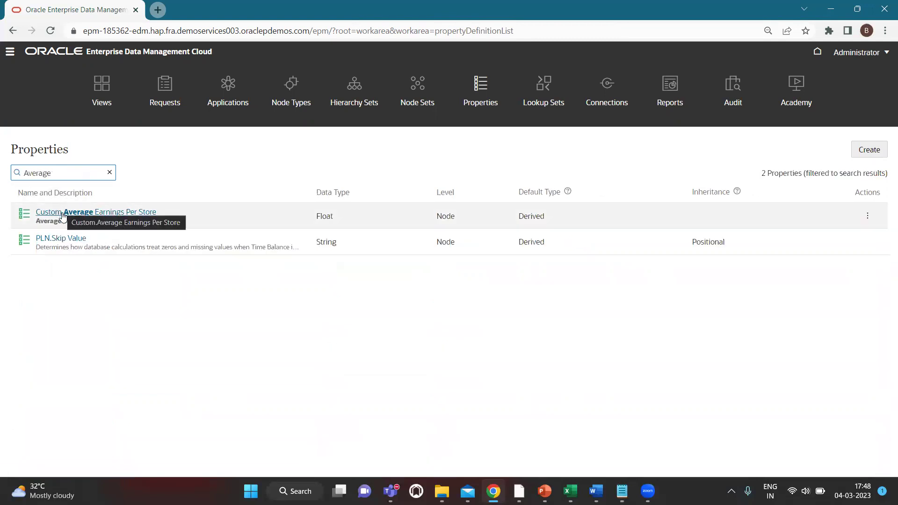
{"action": "left_click", "coordinate": [63, 213]}
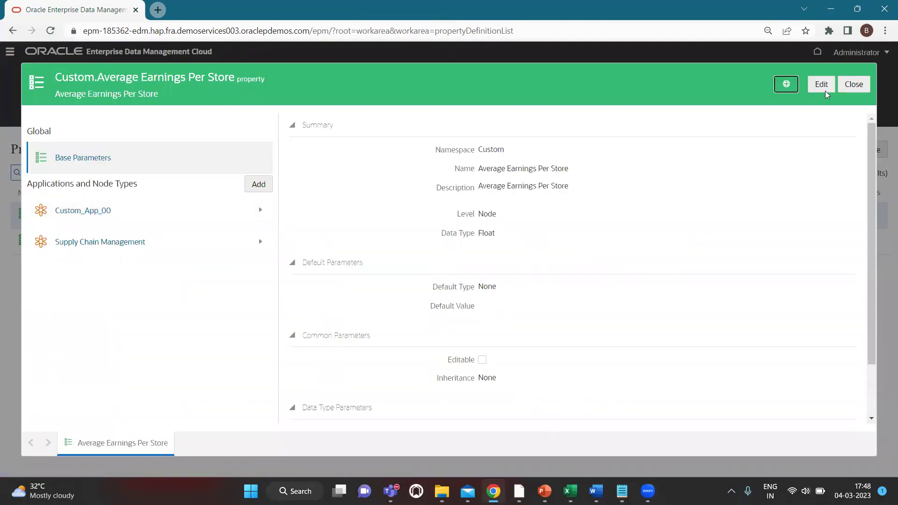
Step: Open the Entity node type under Custom_App_00 for editing and save its default value expression to a file
{"action": "left_click", "coordinate": [261, 215]}
{"action": "left_click", "coordinate": [73, 243]}
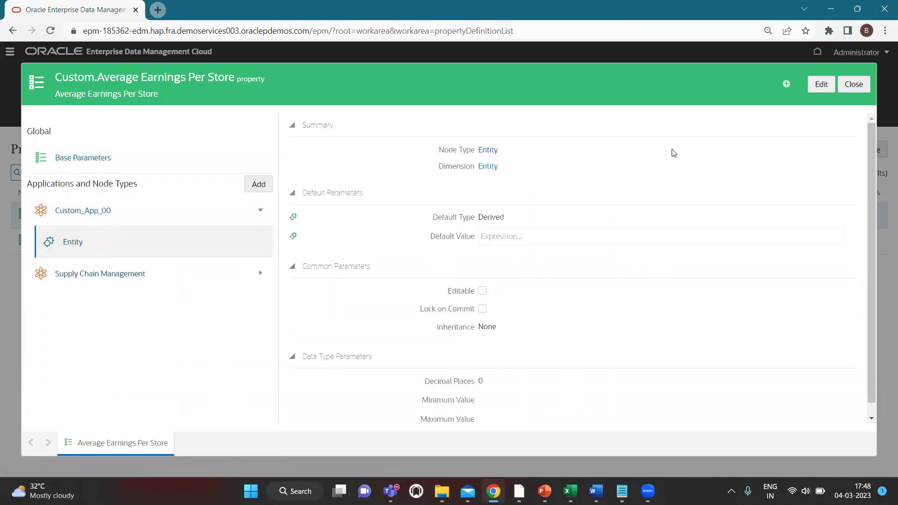
{"action": "left_click", "coordinate": [818, 91]}
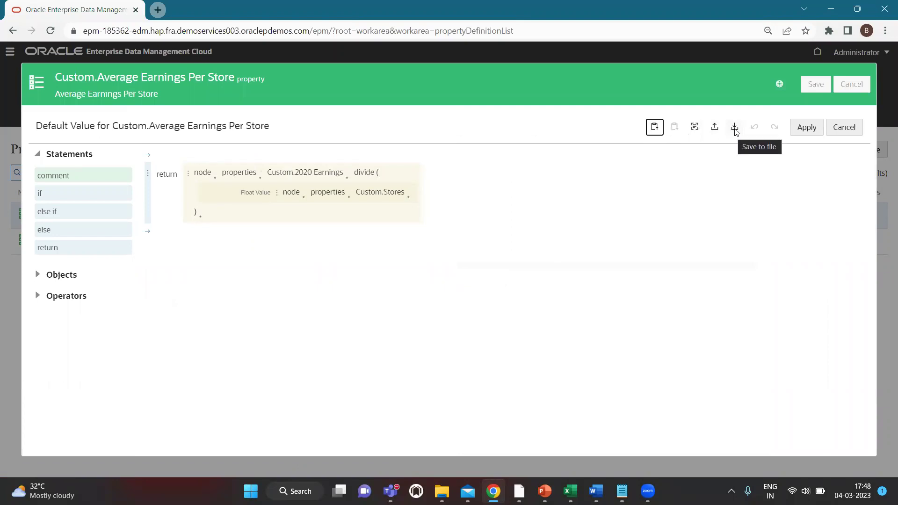
{"action": "left_click", "coordinate": [734, 127]}
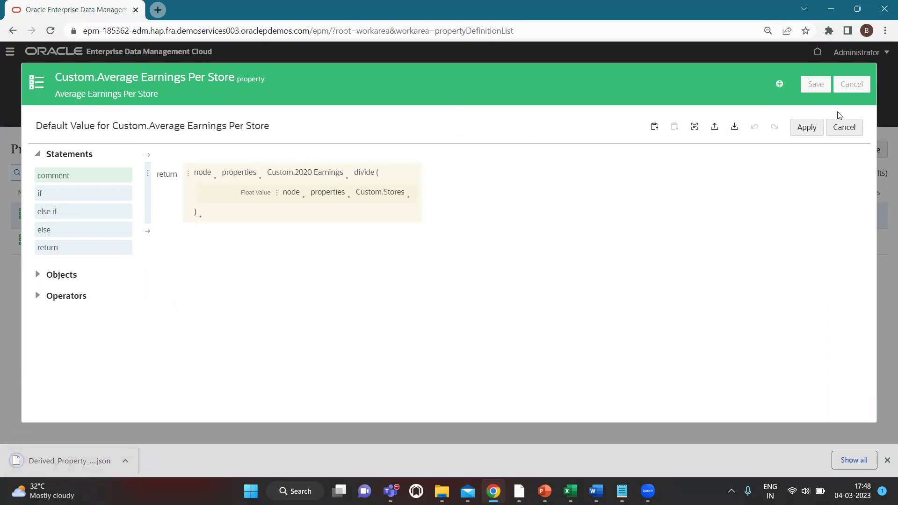
Step: Leave the expression editor, set the Default Type of the Custom_App_00 Entity node type to None and save the property change
{"action": "left_click", "coordinate": [840, 129]}
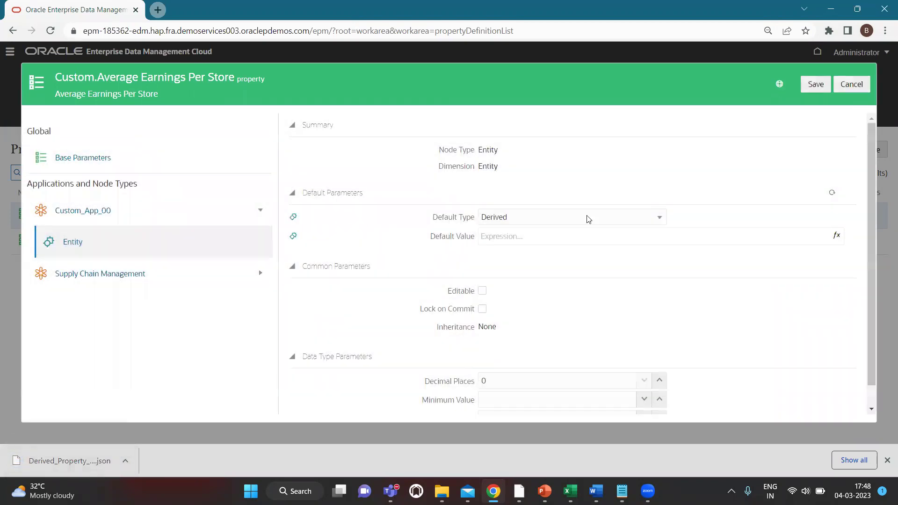
{"action": "left_click", "coordinate": [569, 223]}
{"action": "left_click", "coordinate": [552, 236]}
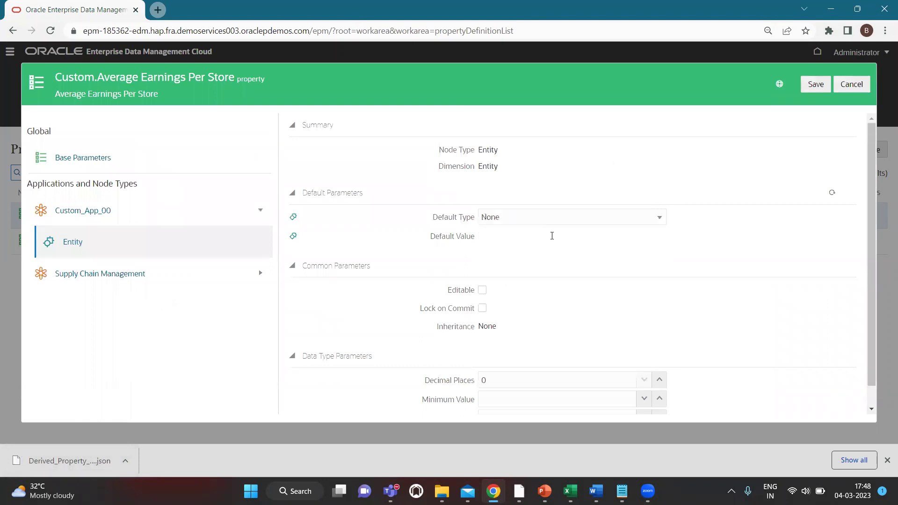
{"action": "left_click", "coordinate": [816, 86]}
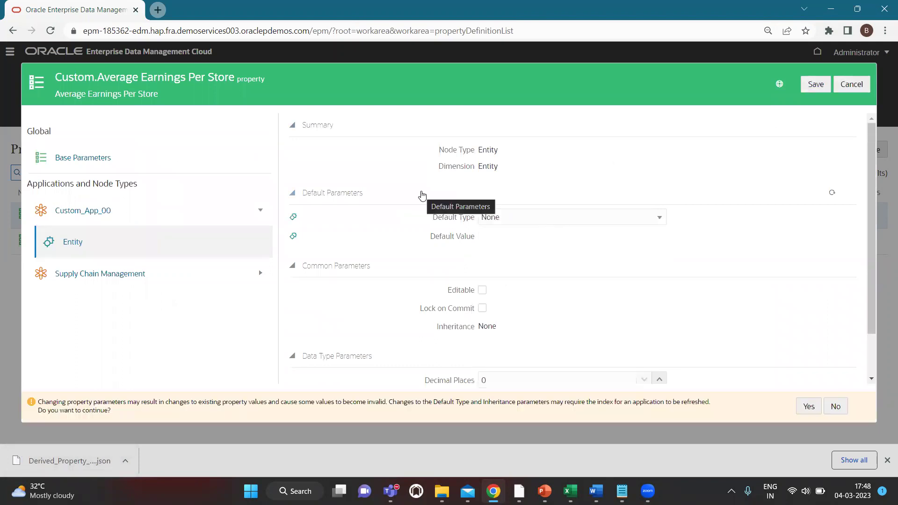
{"action": "left_click", "coordinate": [809, 406]}
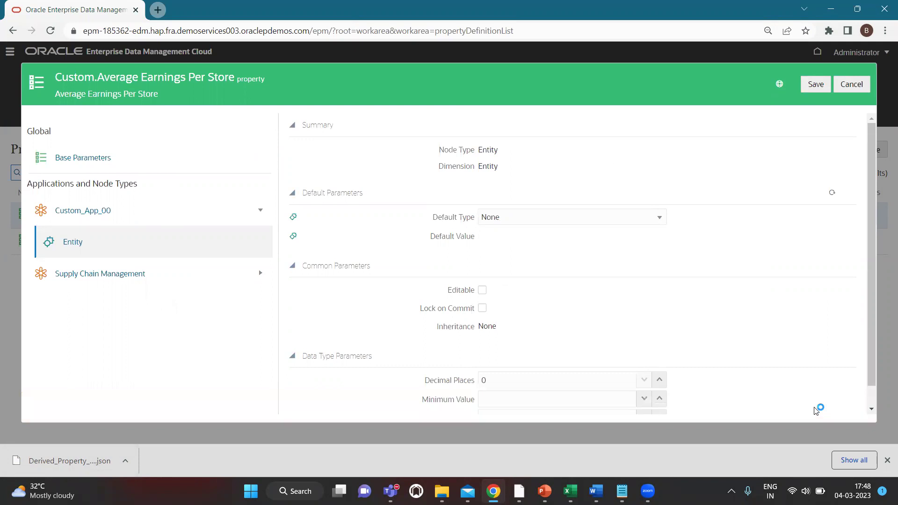
{"action": "scroll", "coordinate": [699, 356], "scroll_direction": "down", "scroll_amount": 1}
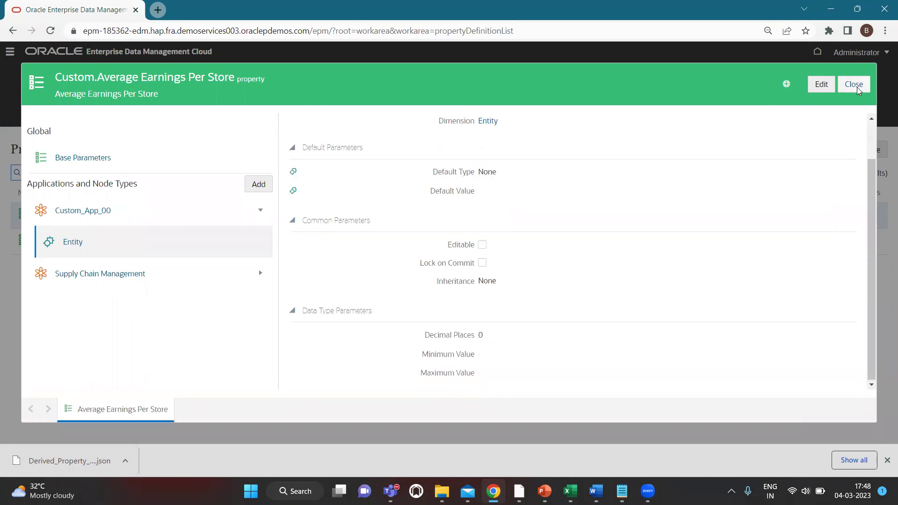
Step: Open the Retailers node type under Supply Chain Management for editing and set its Default Type to Derived
{"action": "left_click", "coordinate": [260, 276]}
{"action": "left_click", "coordinate": [73, 313]}
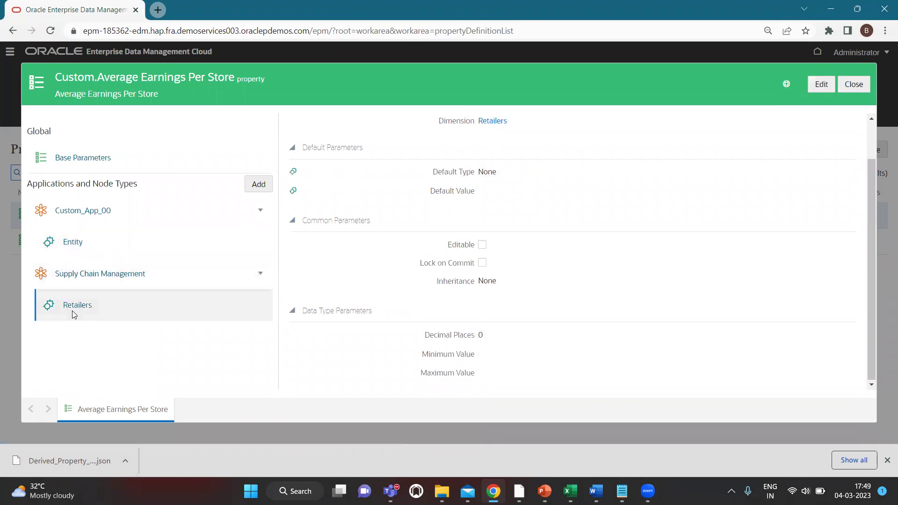
{"action": "left_click", "coordinate": [823, 85]}
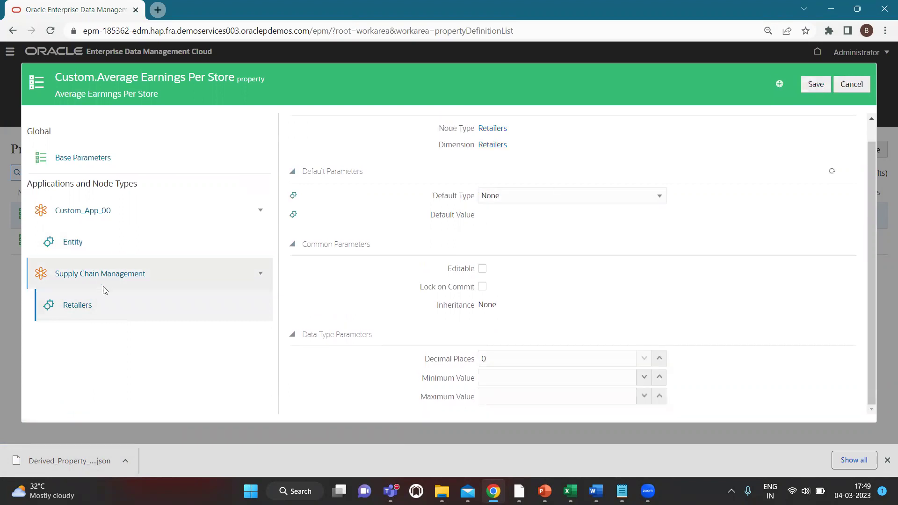
{"action": "left_click", "coordinate": [573, 197]}
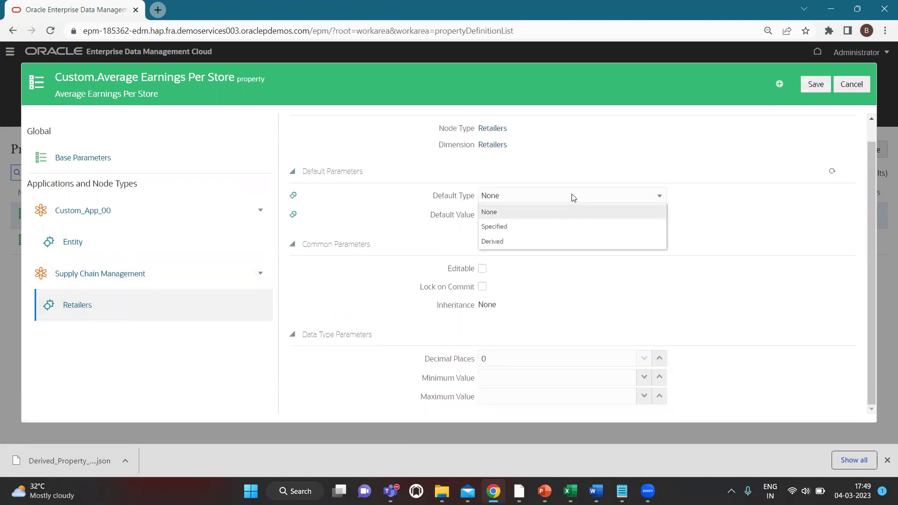
{"action": "left_click", "coordinate": [522, 244]}
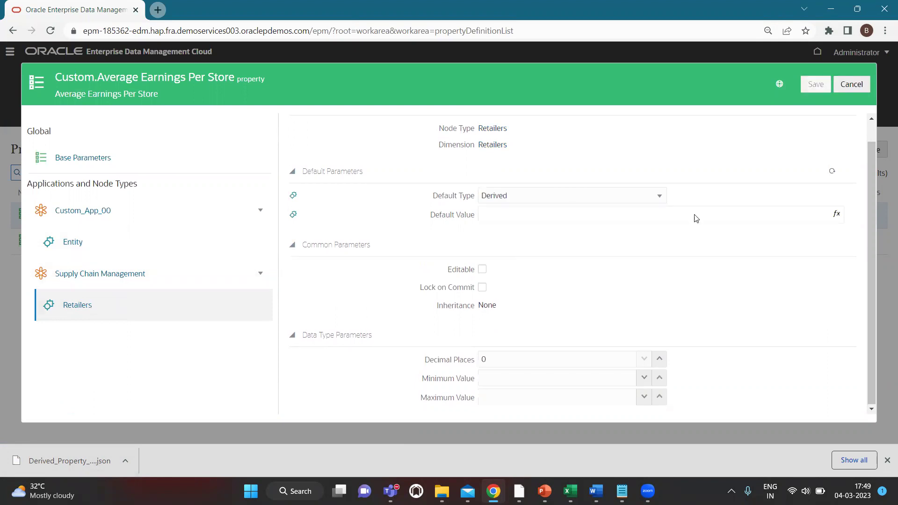
Step: Load the Retailers default value expression from Derived_Property_Custom.Average_Earnings_Per_Store (1).json, apply it, then save and close the property
{"action": "left_click", "coordinate": [840, 216]}
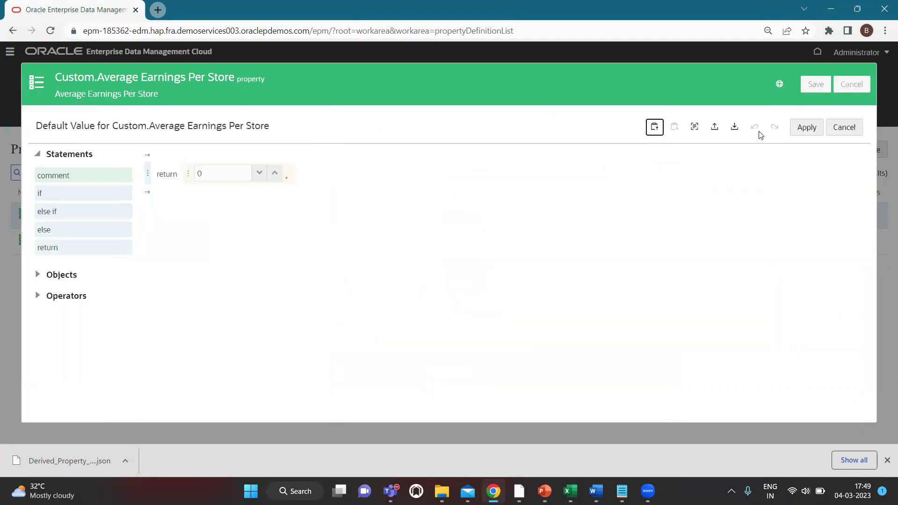
{"action": "left_click", "coordinate": [714, 128]}
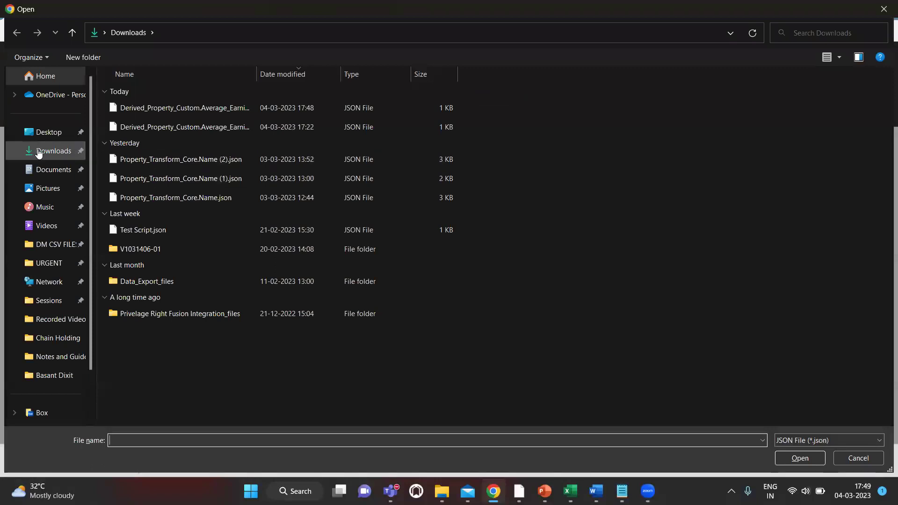
{"action": "left_click", "coordinate": [139, 108]}
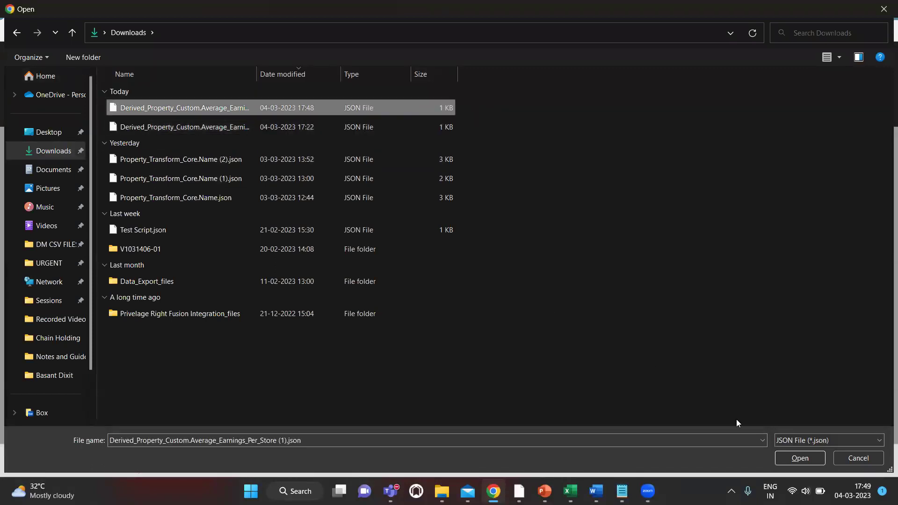
{"action": "left_click", "coordinate": [795, 457]}
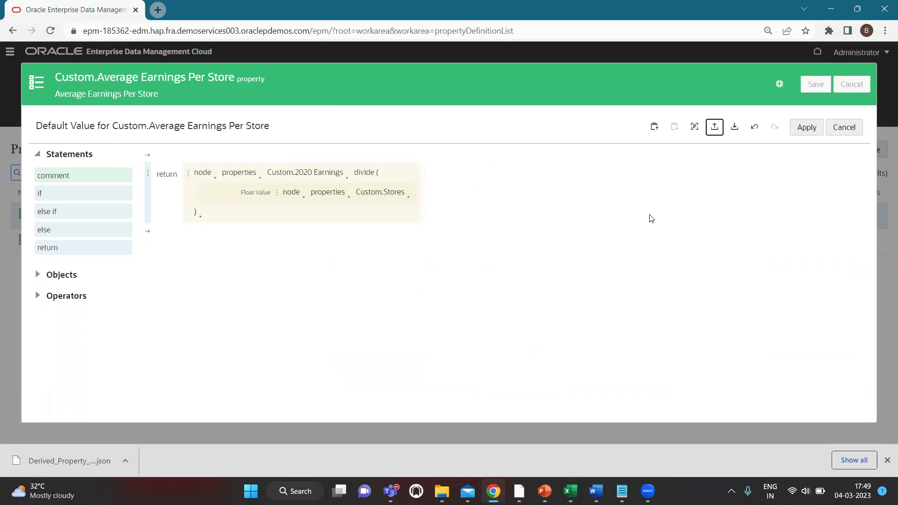
{"action": "left_click", "coordinate": [807, 127]}
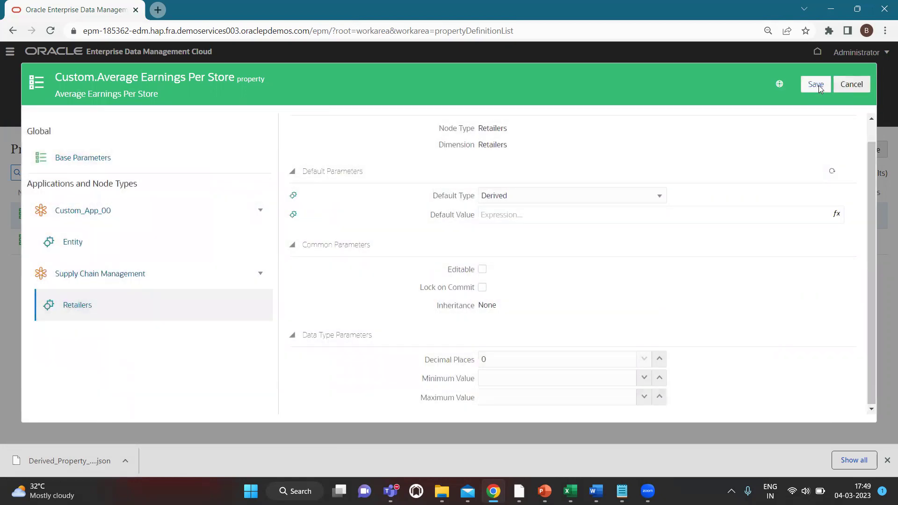
{"action": "left_click", "coordinate": [818, 86]}
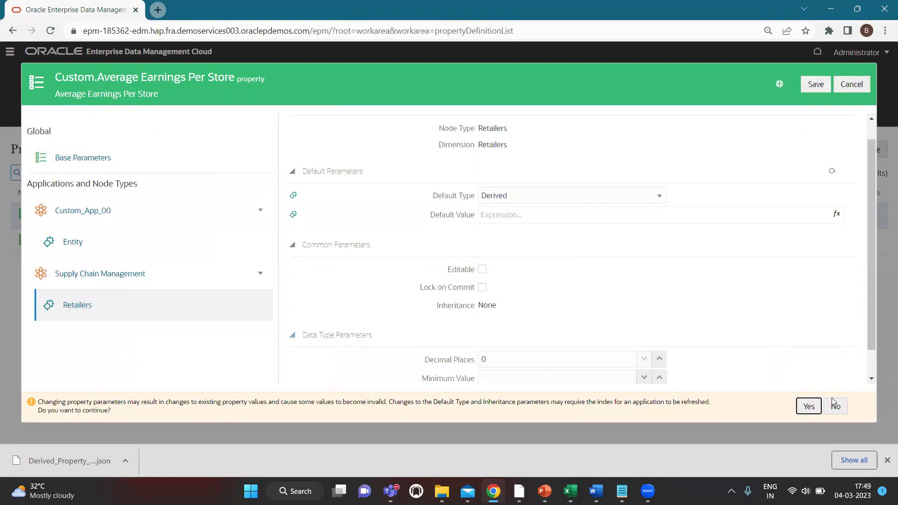
{"action": "left_click", "coordinate": [809, 407]}
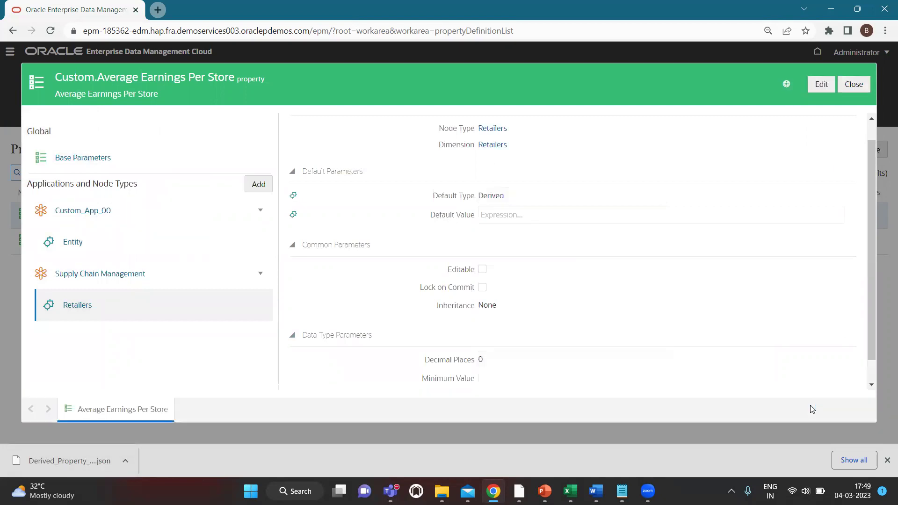
{"action": "left_click", "coordinate": [853, 84]}
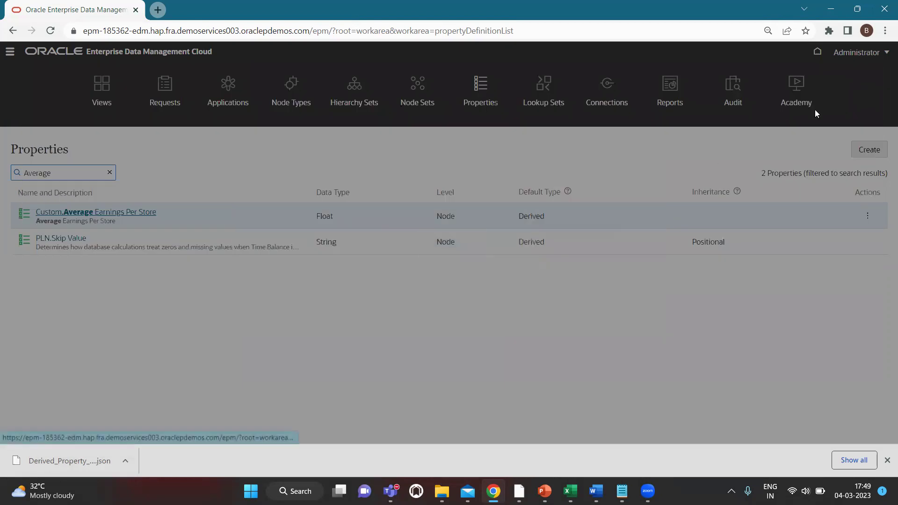
Step: Open the Master View (ERP+EPM) and show the Entity-CustomAPP and Retailers-SCM viewpoints side by side
{"action": "left_click", "coordinate": [117, 101]}
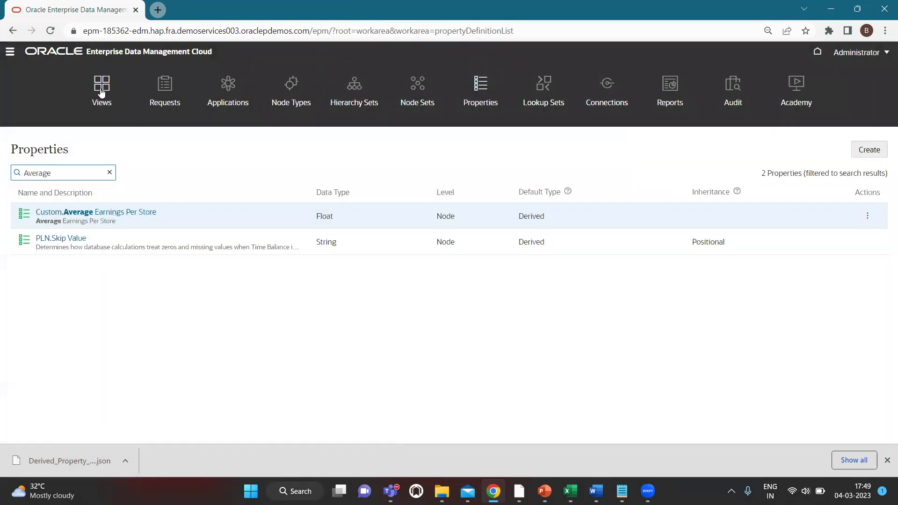
{"action": "scroll", "coordinate": [135, 341], "scroll_direction": "down", "scroll_amount": 7}
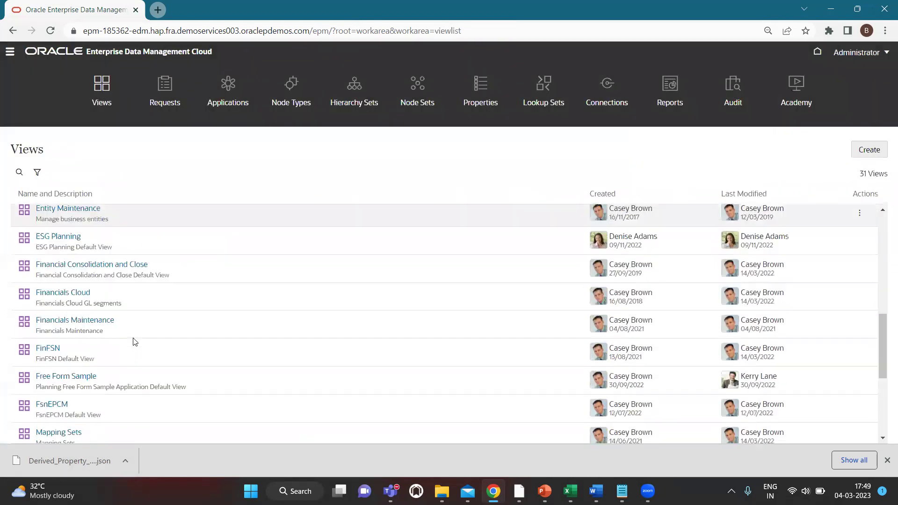
{"action": "scroll", "coordinate": [118, 362], "scroll_direction": "down", "scroll_amount": 4}
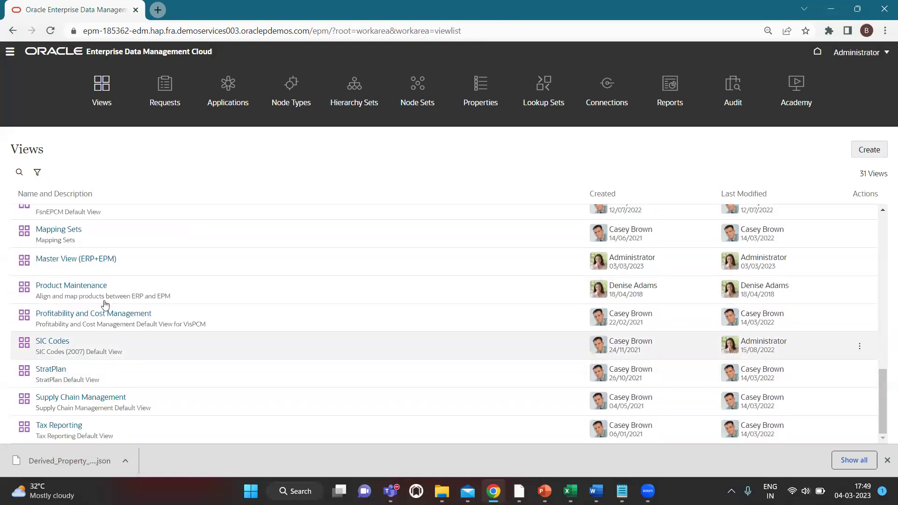
{"action": "scroll", "coordinate": [102, 285], "scroll_direction": "up", "scroll_amount": 1}
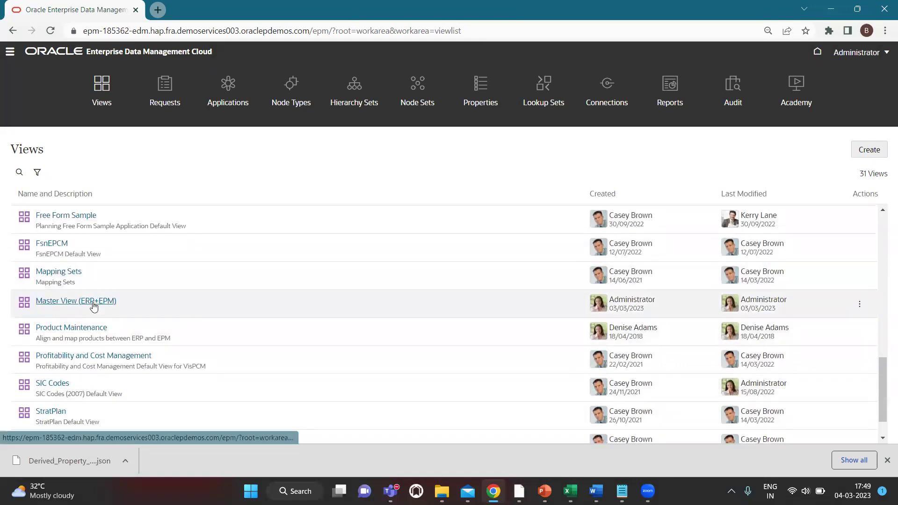
{"action": "left_click", "coordinate": [104, 303]}
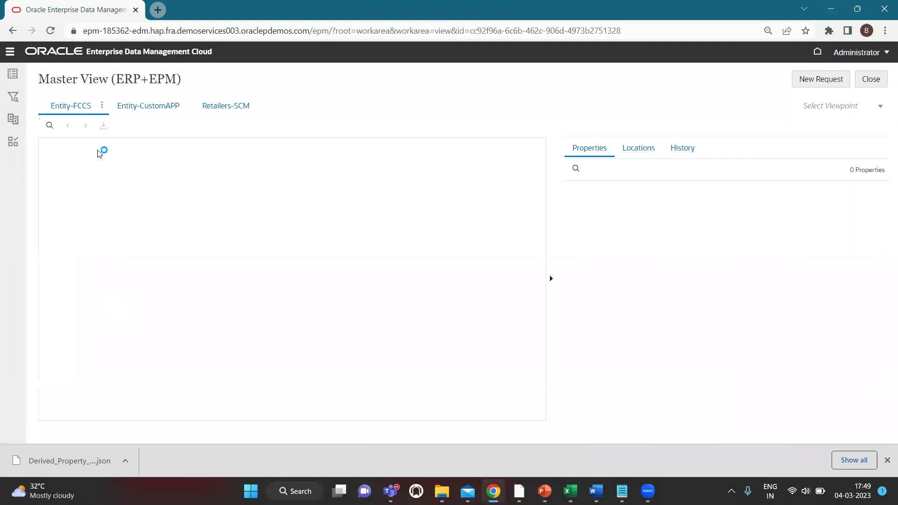
{"action": "left_click", "coordinate": [156, 99]}
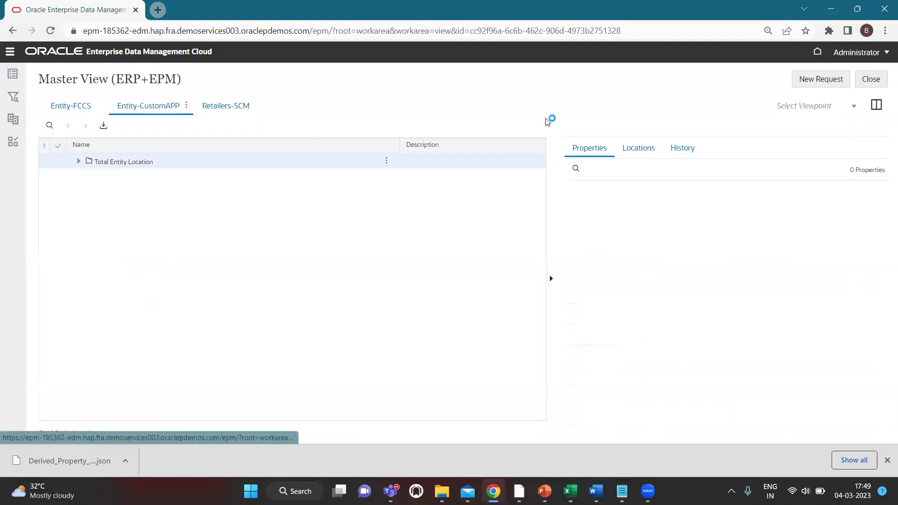
{"action": "left_click", "coordinate": [881, 105]}
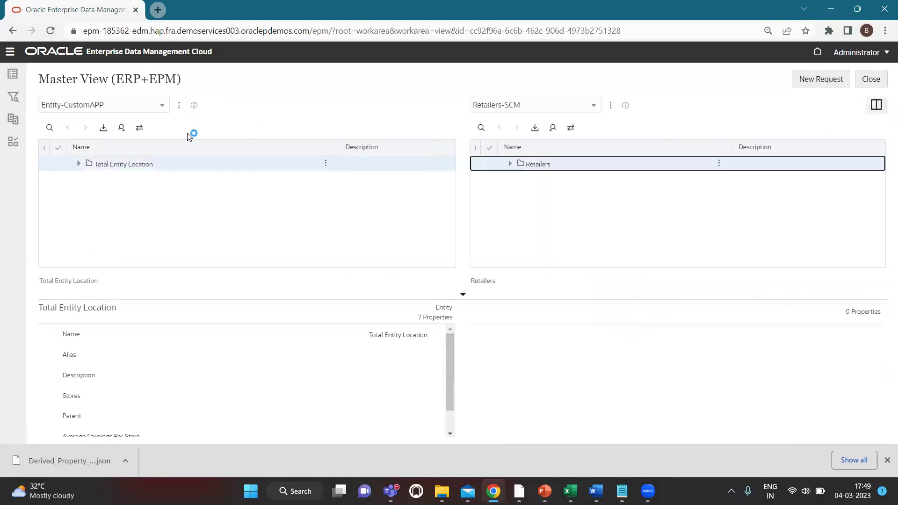
Step: Expand Total Entity Location down to C_100 and examine the store and earnings properties of nodes 102 and 104
{"action": "left_click", "coordinate": [78, 164]}
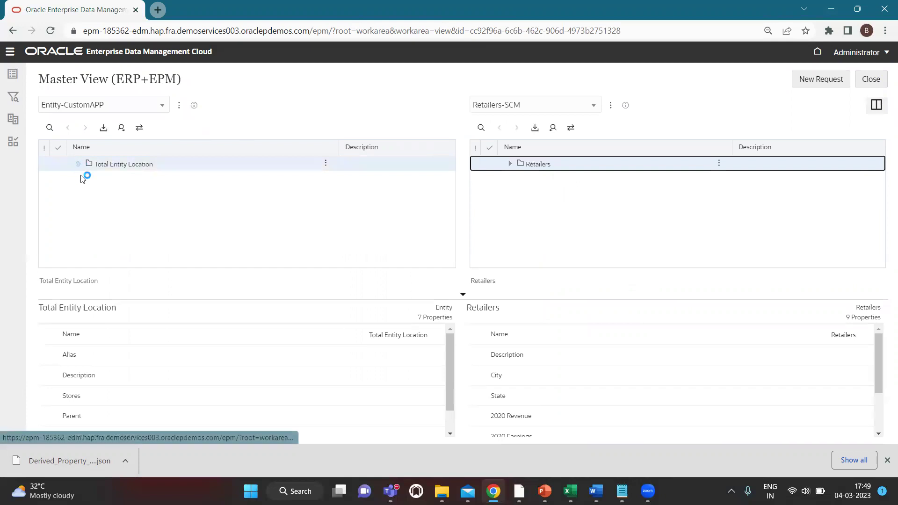
{"action": "left_click", "coordinate": [86, 179]}
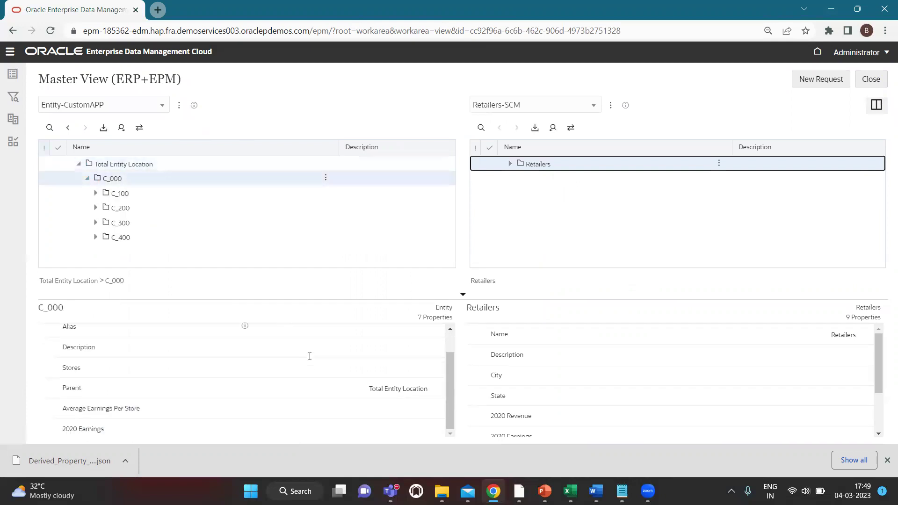
{"action": "left_click", "coordinate": [95, 194]}
{"action": "left_click", "coordinate": [127, 208]}
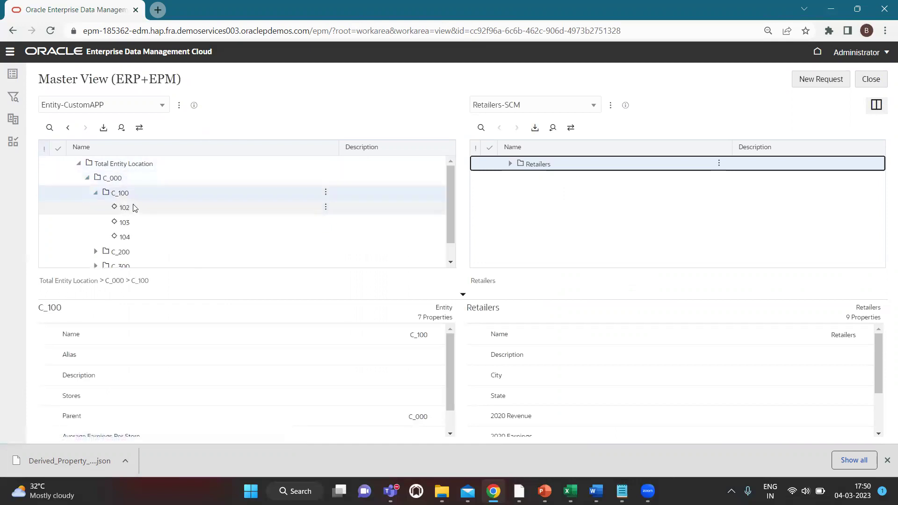
{"action": "scroll", "coordinate": [310, 380], "scroll_direction": "down", "scroll_amount": 1}
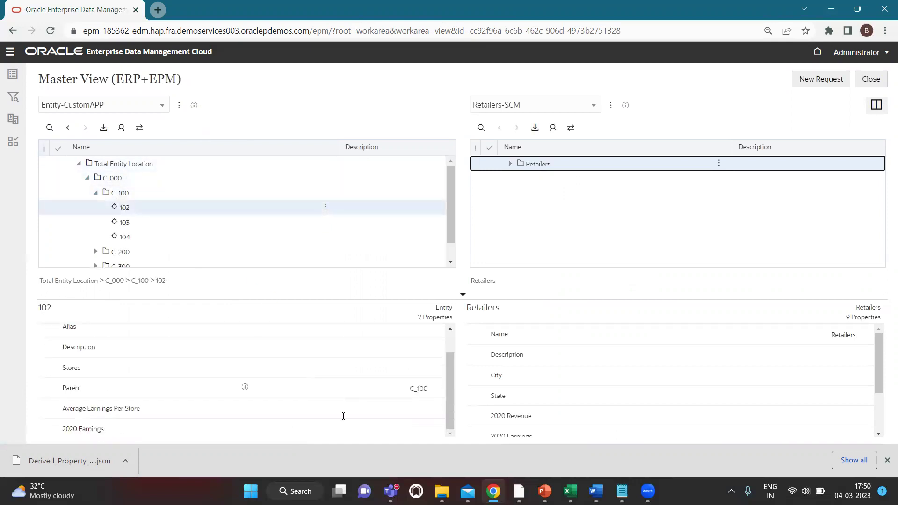
{"action": "left_click", "coordinate": [185, 237]}
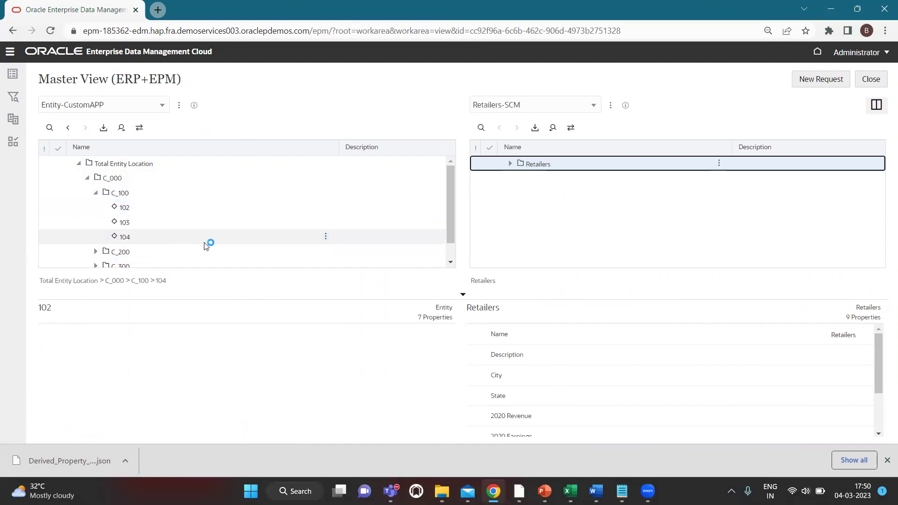
{"action": "scroll", "coordinate": [391, 392], "scroll_direction": "down", "scroll_amount": 1}
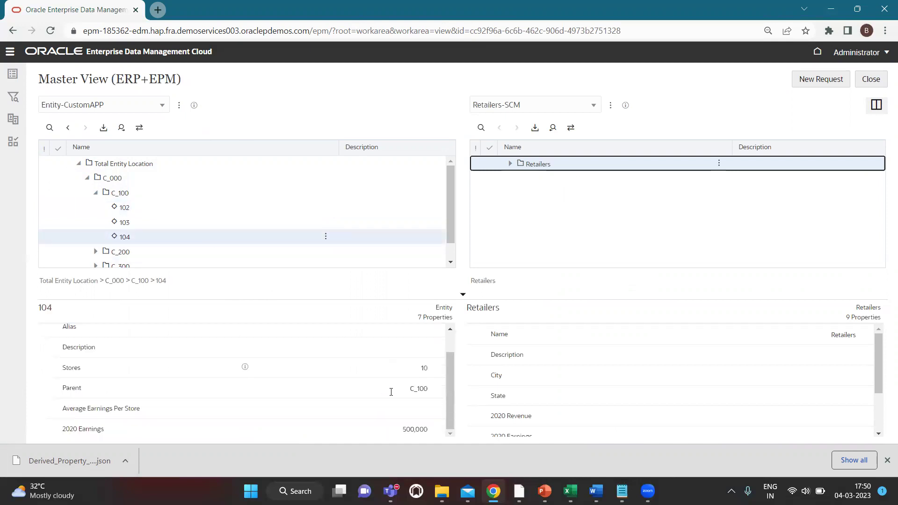
Step: Expand the Retailers hierarchy and inspect the Retailers-SCM viewpoint's data chain to show its node types
{"action": "left_click", "coordinate": [511, 165]}
{"action": "scroll", "coordinate": [537, 226], "scroll_direction": "down", "scroll_amount": 3}
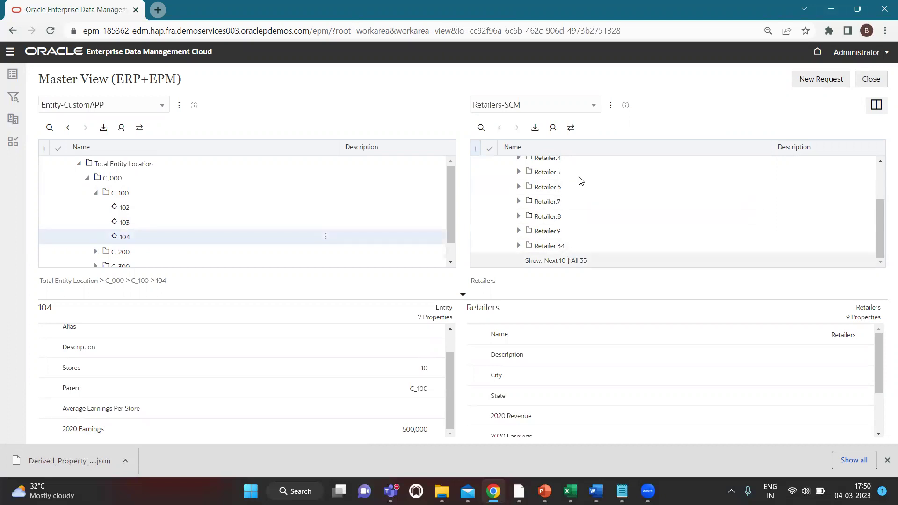
{"action": "left_click", "coordinate": [610, 105]}
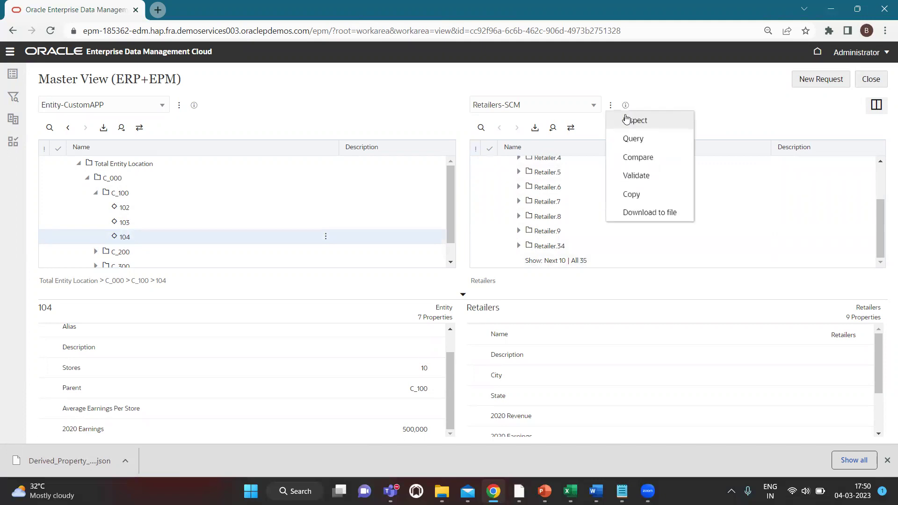
{"action": "left_click", "coordinate": [627, 118]}
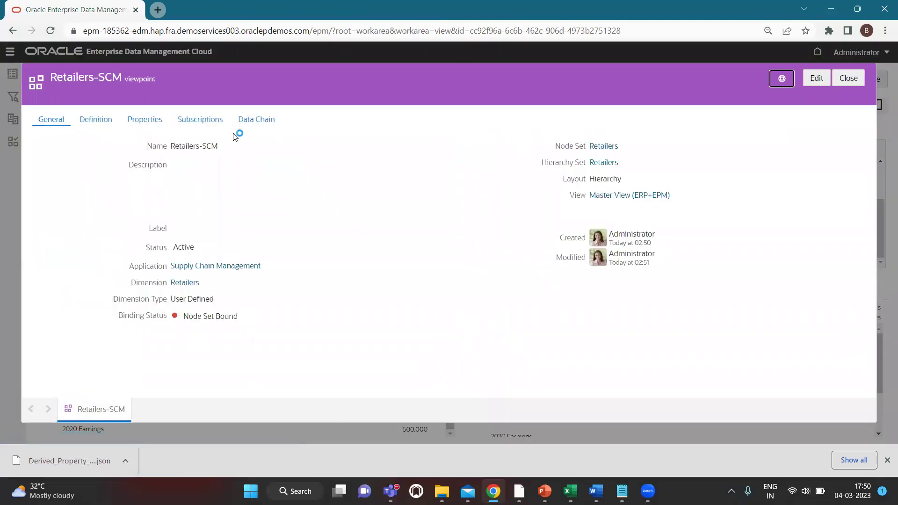
{"action": "left_click", "coordinate": [254, 120]}
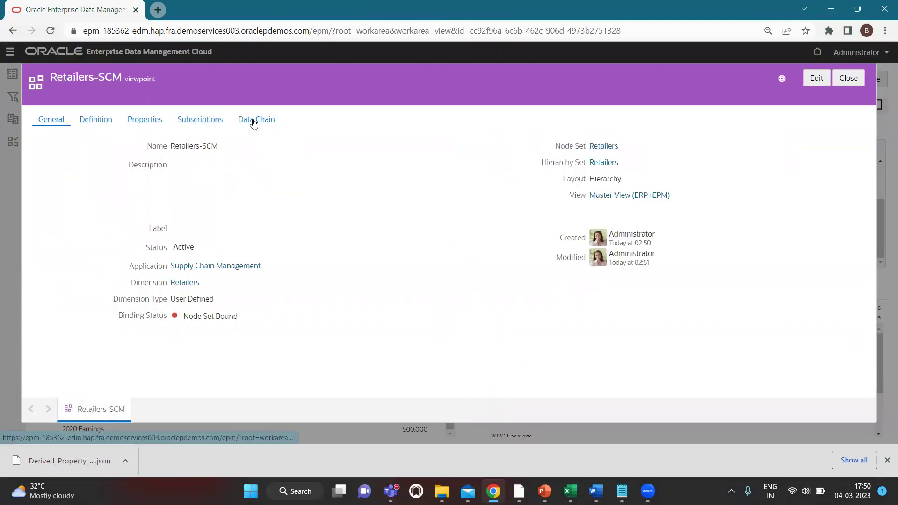
{"action": "left_click", "coordinate": [165, 170]}
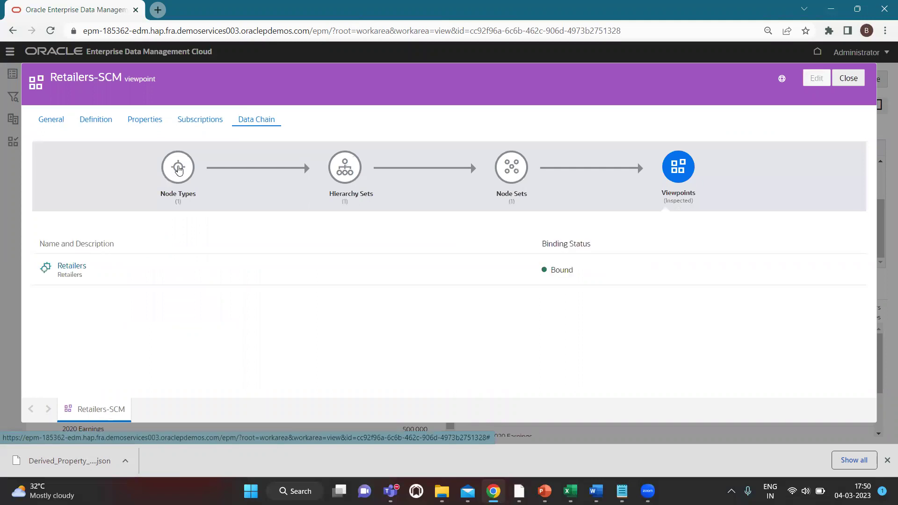
Step: Open the Retailers node type and examine its converter mappings from the Custom_App_00 Entity node type, and close the inspector
{"action": "left_click", "coordinate": [69, 266]}
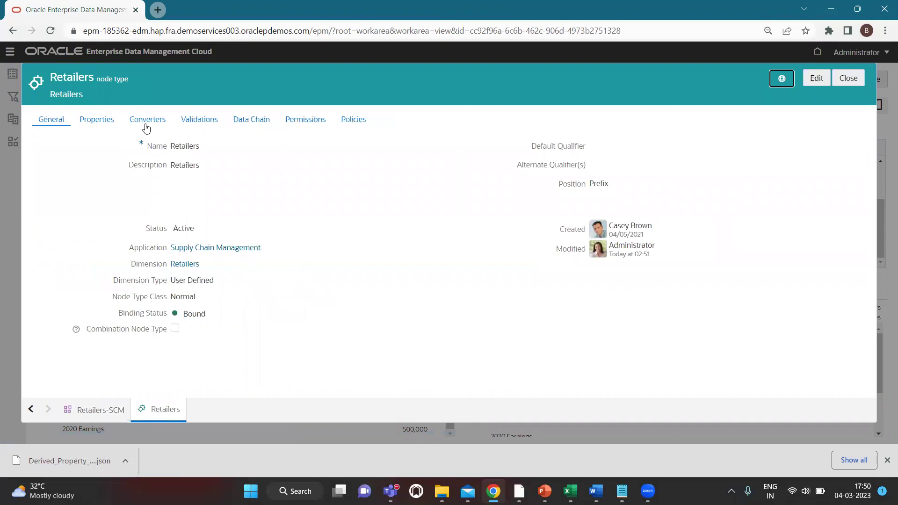
{"action": "left_click", "coordinate": [150, 123]}
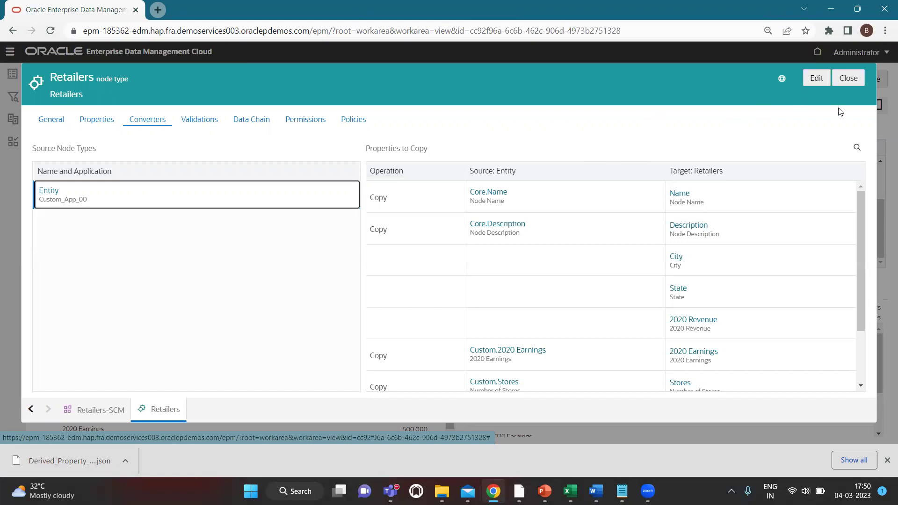
{"action": "left_click", "coordinate": [848, 77]}
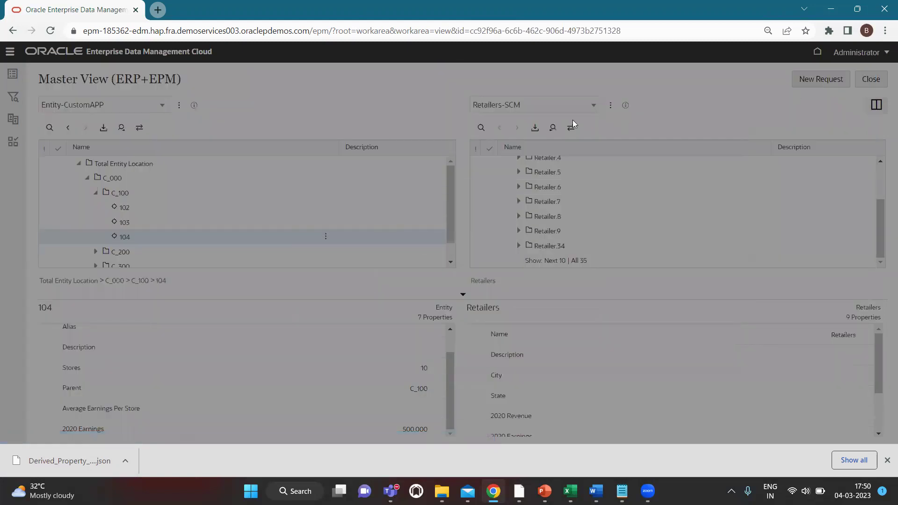
{"action": "scroll", "coordinate": [313, 225], "scroll_direction": "down", "scroll_amount": 1}
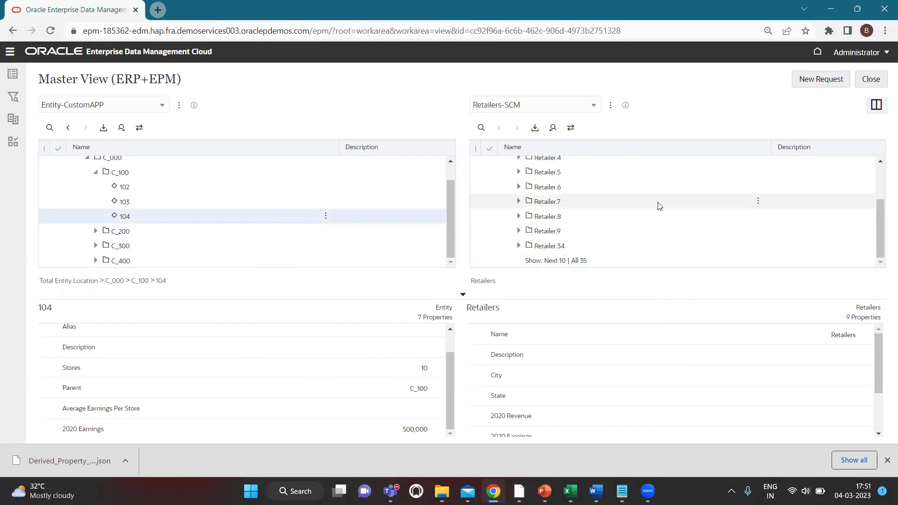
{"action": "scroll", "coordinate": [669, 264], "scroll_direction": "up", "scroll_amount": 3}
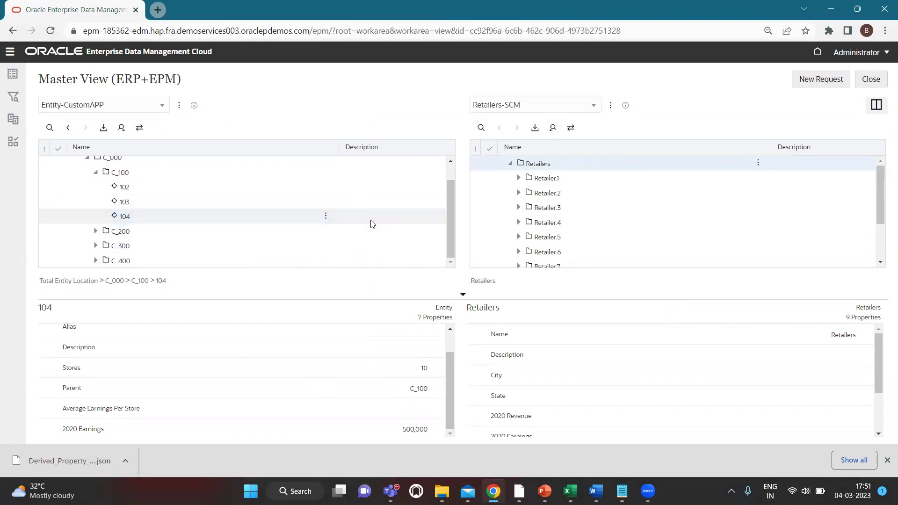
Step: Start a new request and add a child node named 203 under C_200 in the Entity-CustomAPP viewpoint
{"action": "left_click", "coordinate": [819, 79]}
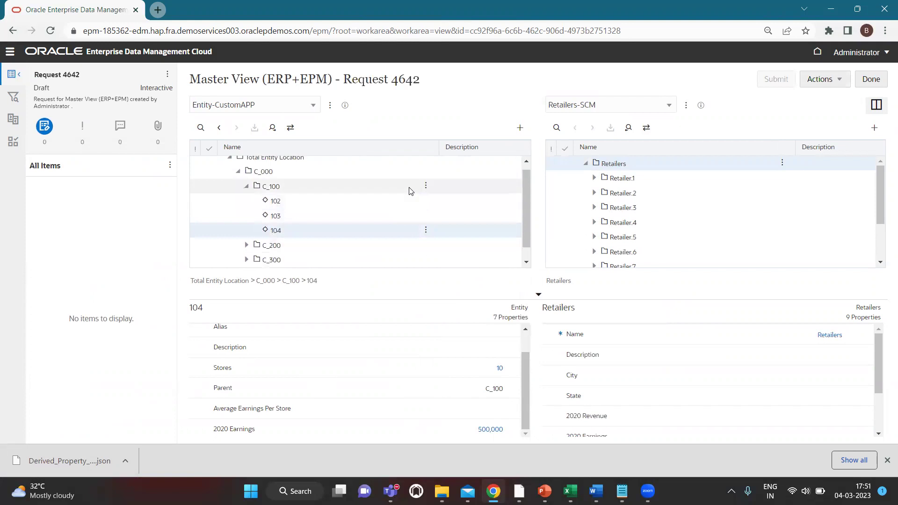
{"action": "left_click", "coordinate": [247, 233]}
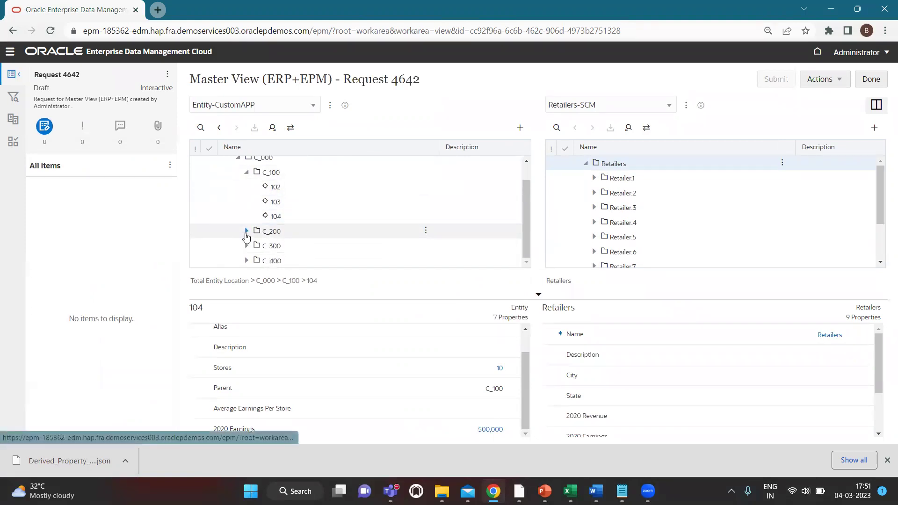
{"action": "scroll", "coordinate": [380, 234], "scroll_direction": "down", "scroll_amount": 1}
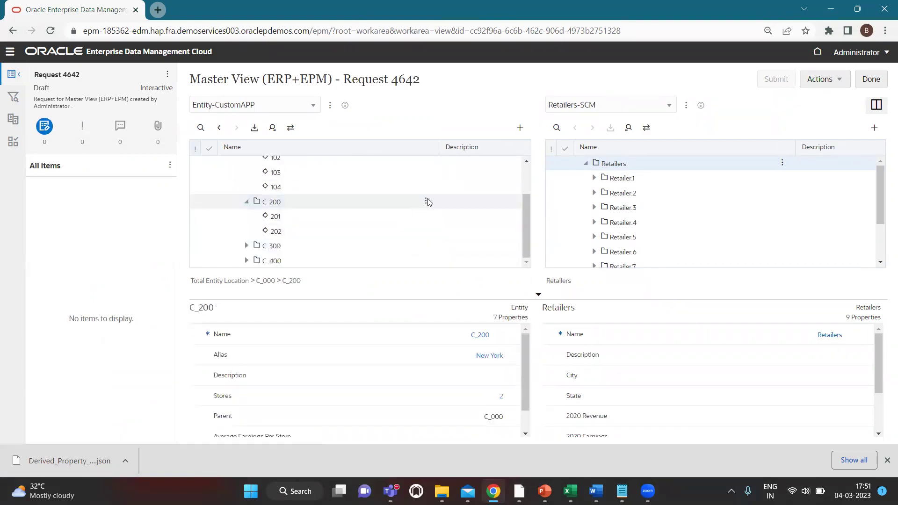
{"action": "left_click", "coordinate": [426, 202]}
{"action": "left_click", "coordinate": [441, 215]}
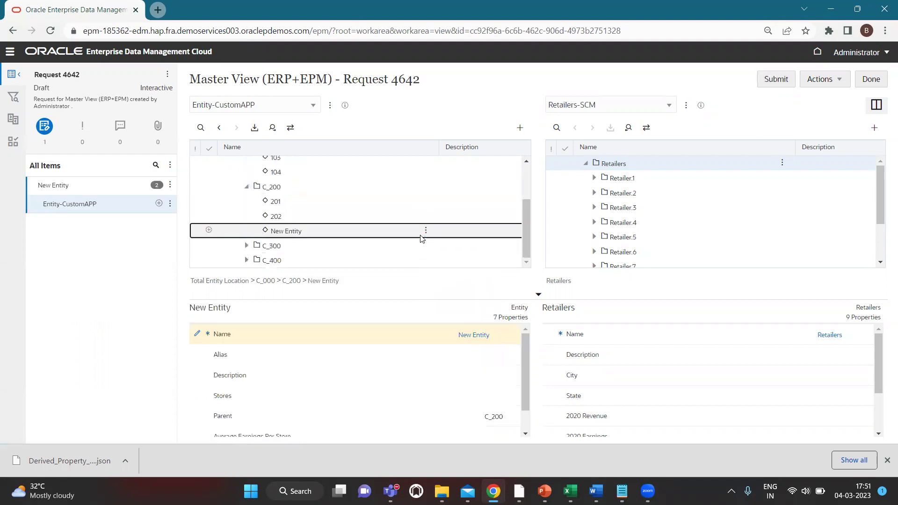
{"action": "type", "text": "203"}
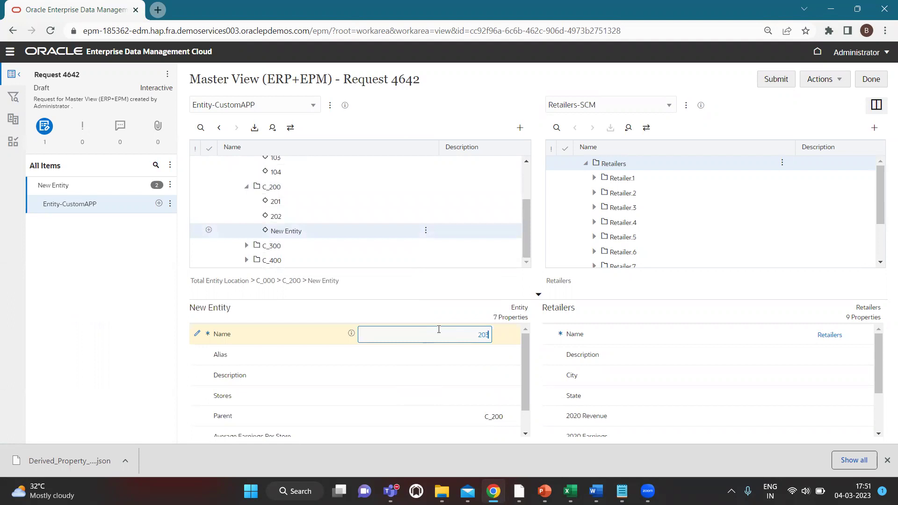
{"action": "scroll", "coordinate": [430, 388], "scroll_direction": "down", "scroll_amount": 1}
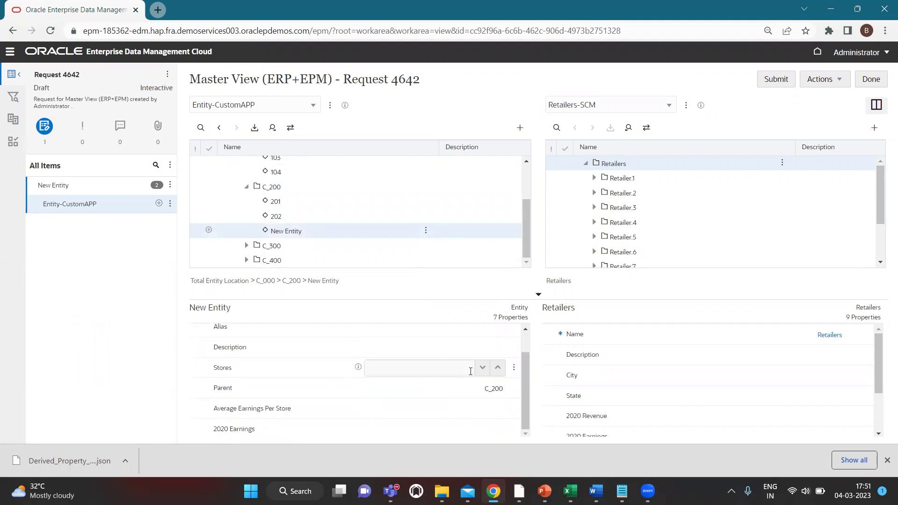
{"action": "scroll", "coordinate": [475, 367], "scroll_direction": "up", "scroll_amount": 1}
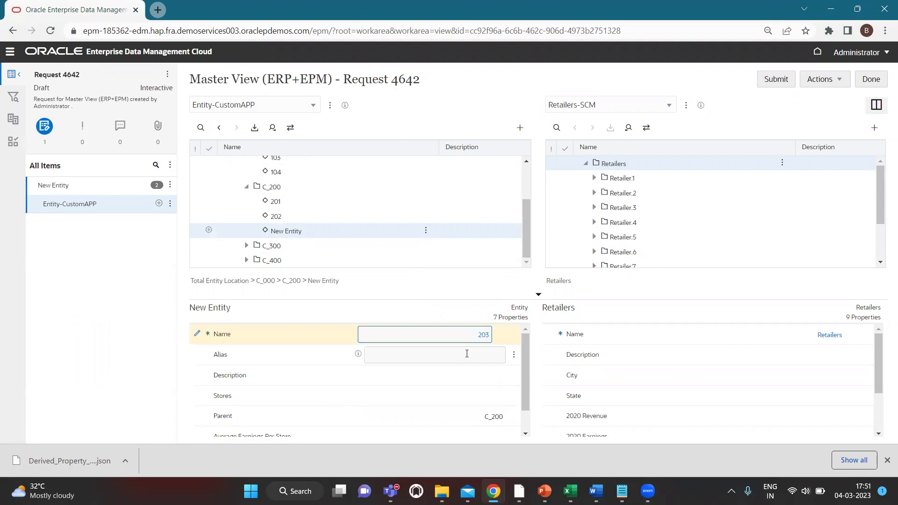
Step: Set the alias of node 203 to Location 3 and its Stores property to 8
{"action": "left_click", "coordinate": [466, 353]}
{"action": "type", "text": "LOC"}
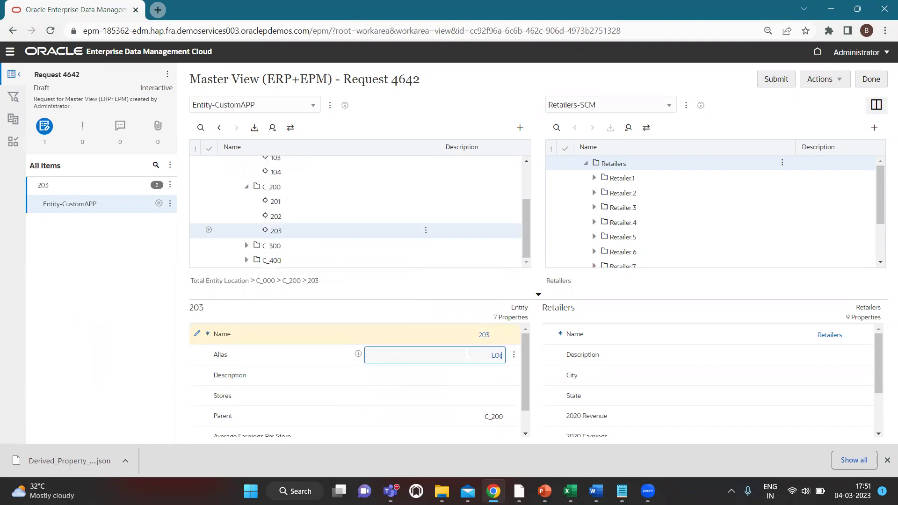
{"action": "type", "text": "ation"}
{"action": "scroll", "coordinate": [431, 390], "scroll_direction": "down", "scroll_amount": 1}
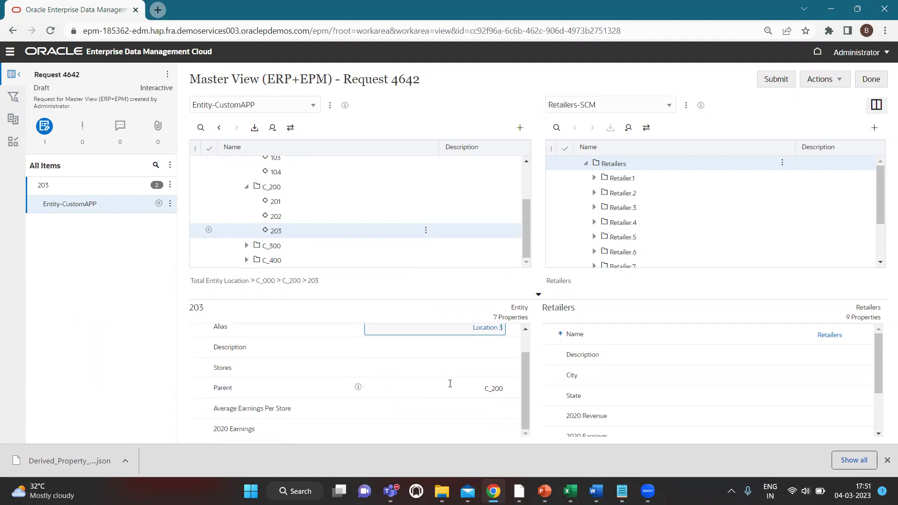
{"action": "left_click", "coordinate": [449, 368]}
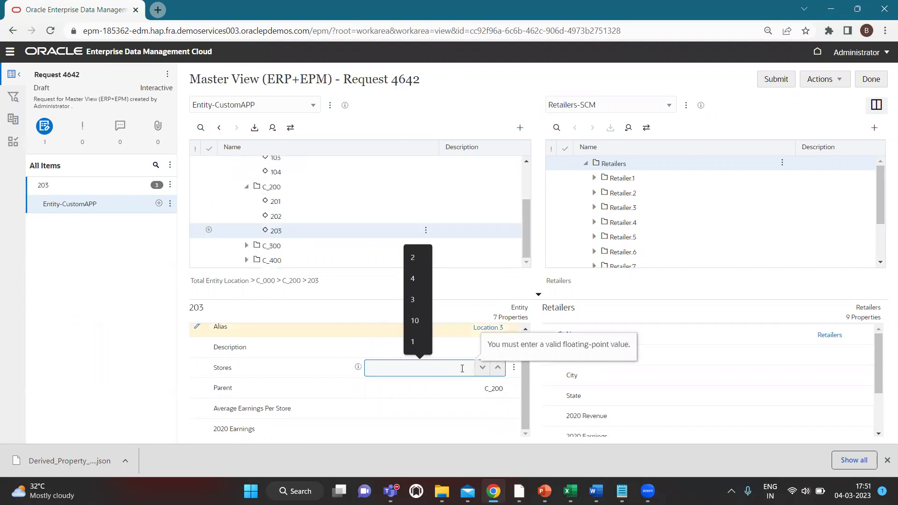
{"action": "type", "text": "8"}
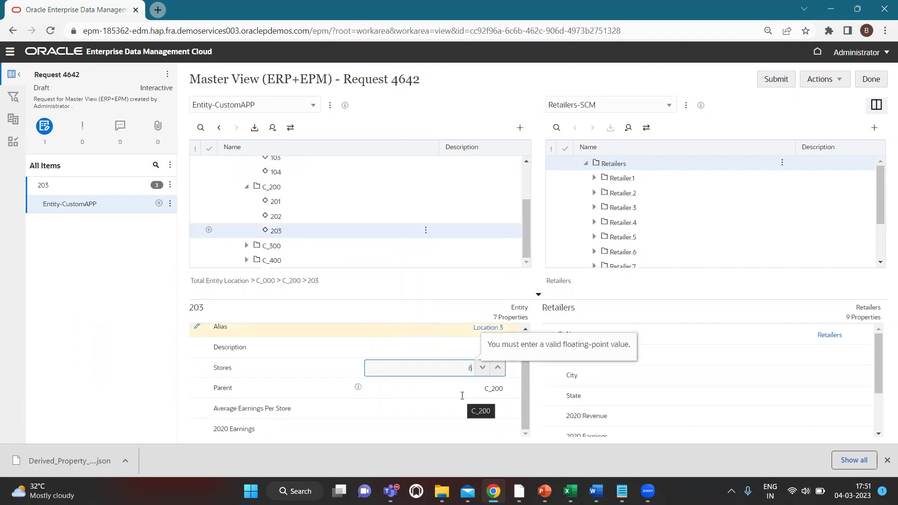
Step: Set the 2020 Earnings of node 203 to 2,000,000 and submit the request
{"action": "left_click", "coordinate": [433, 429]}
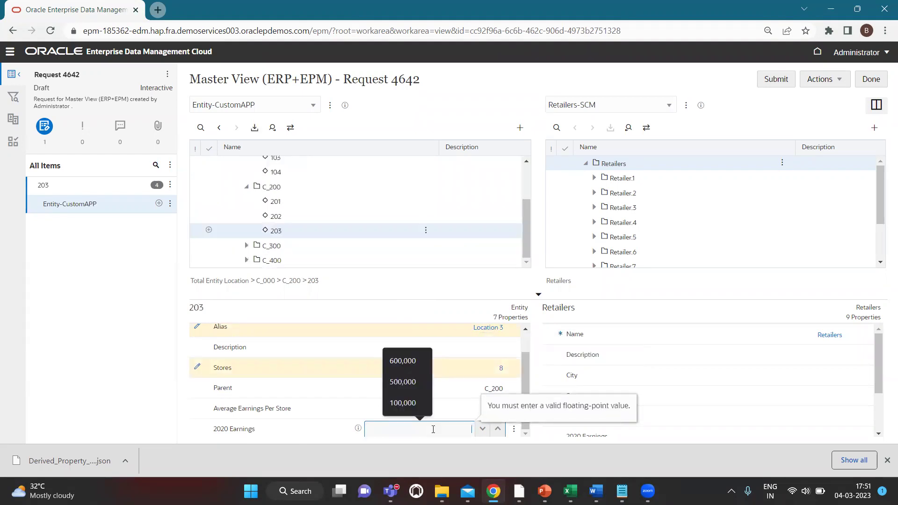
{"action": "type", "text": "2000000"}
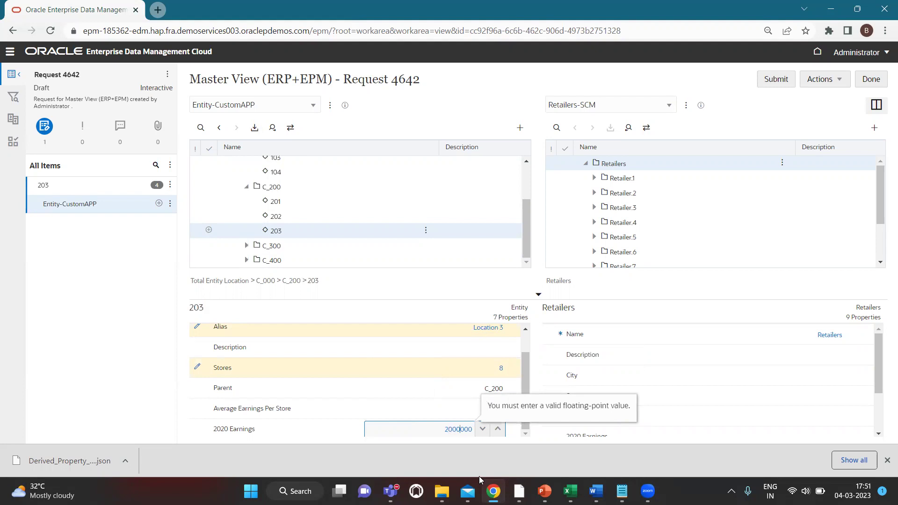
{"action": "left_click", "coordinate": [535, 278]}
{"action": "left_click", "coordinate": [424, 413]}
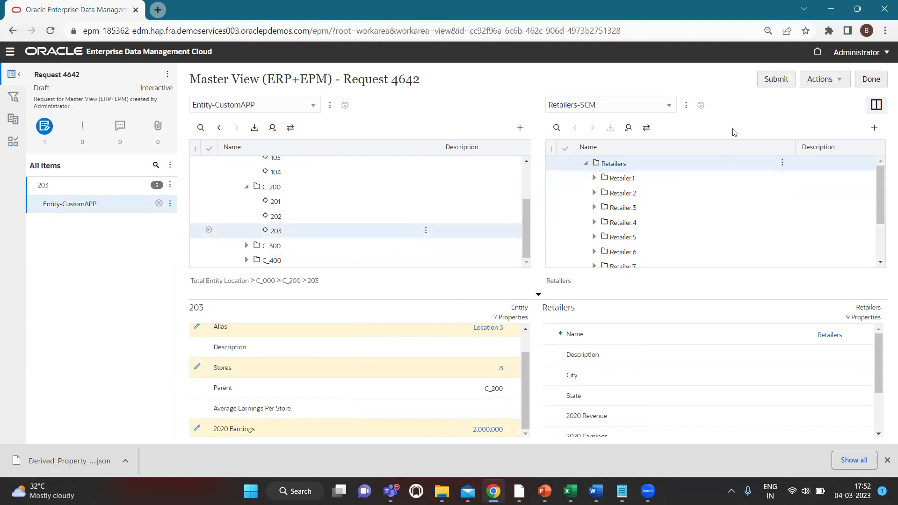
{"action": "left_click", "coordinate": [770, 83]}
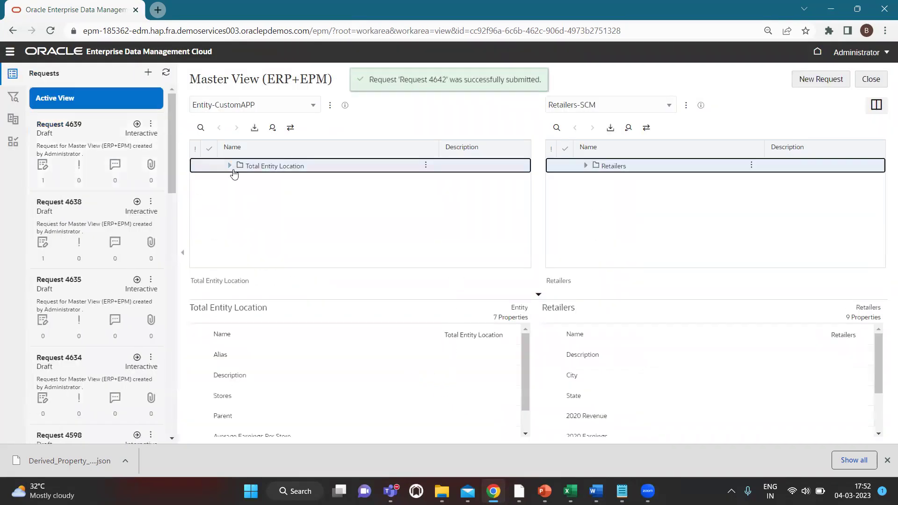
Step: Expand Total Entity Location down to C_200 and examine the store and earnings properties of node 203
{"action": "left_click", "coordinate": [230, 166]}
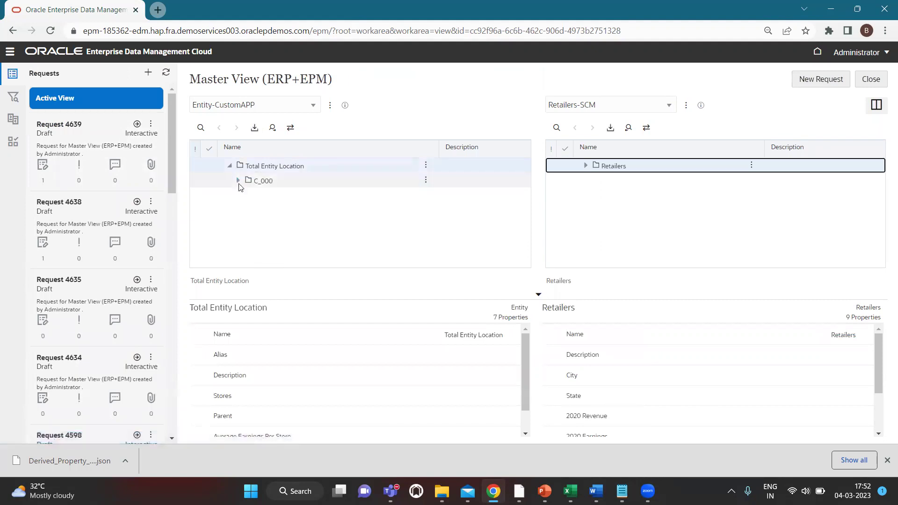
{"action": "left_click", "coordinate": [238, 181]}
{"action": "left_click", "coordinate": [247, 211]}
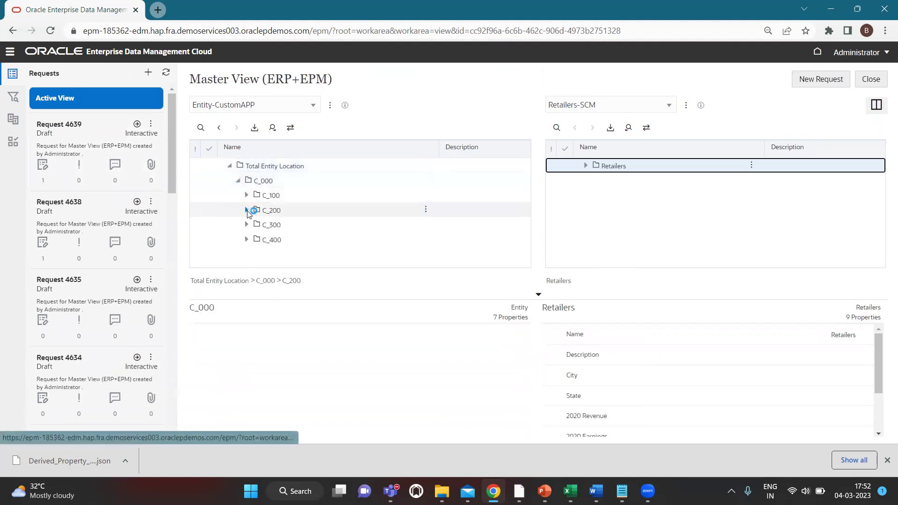
{"action": "scroll", "coordinate": [362, 255], "scroll_direction": "down", "scroll_amount": 1}
{"action": "left_click", "coordinate": [336, 232]}
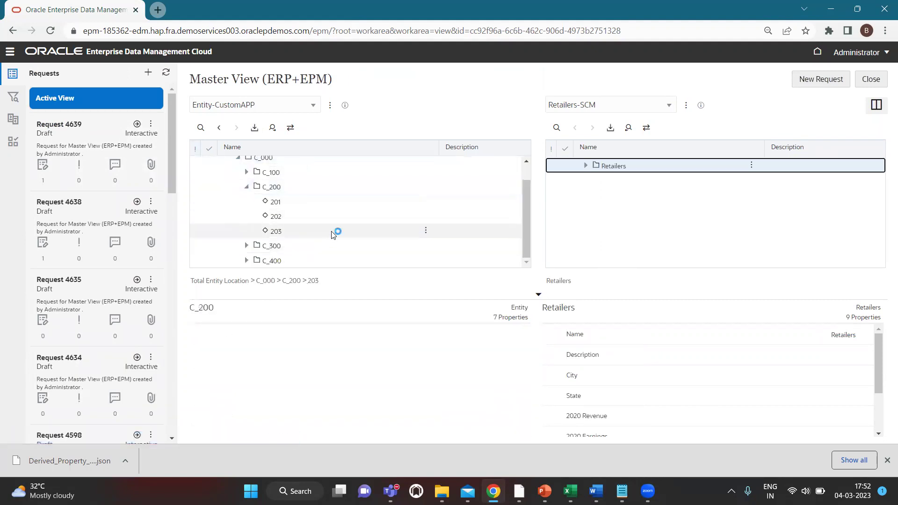
{"action": "scroll", "coordinate": [440, 414], "scroll_direction": "down", "scroll_amount": 1}
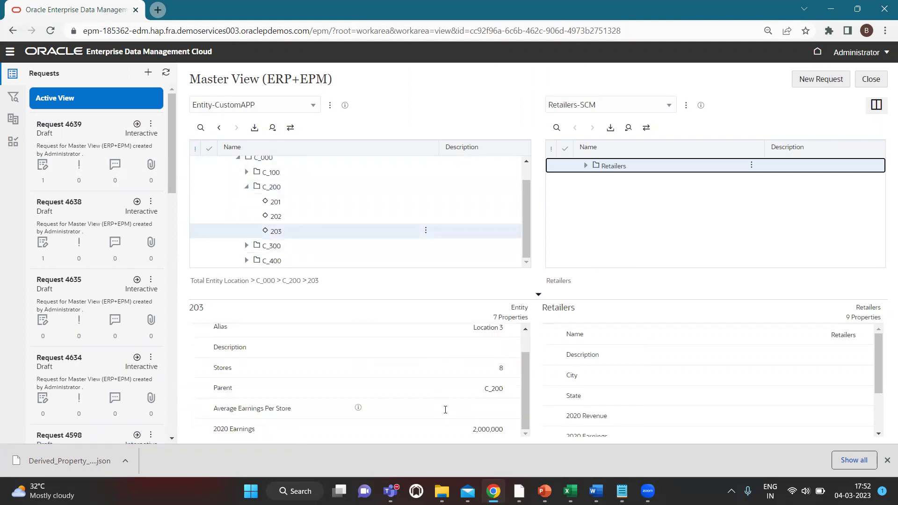
Step: Show all nodes under Retailers, expand Entity Location Wise Retail Profit and examine its child nodes and properties
{"action": "left_click", "coordinate": [585, 166]}
{"action": "scroll", "coordinate": [662, 241], "scroll_direction": "down", "scroll_amount": 3}
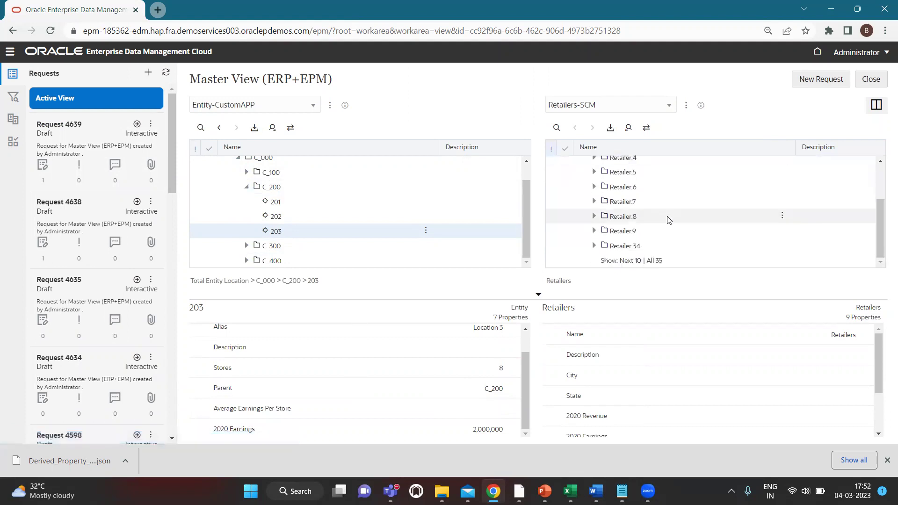
{"action": "left_click", "coordinate": [664, 245]}
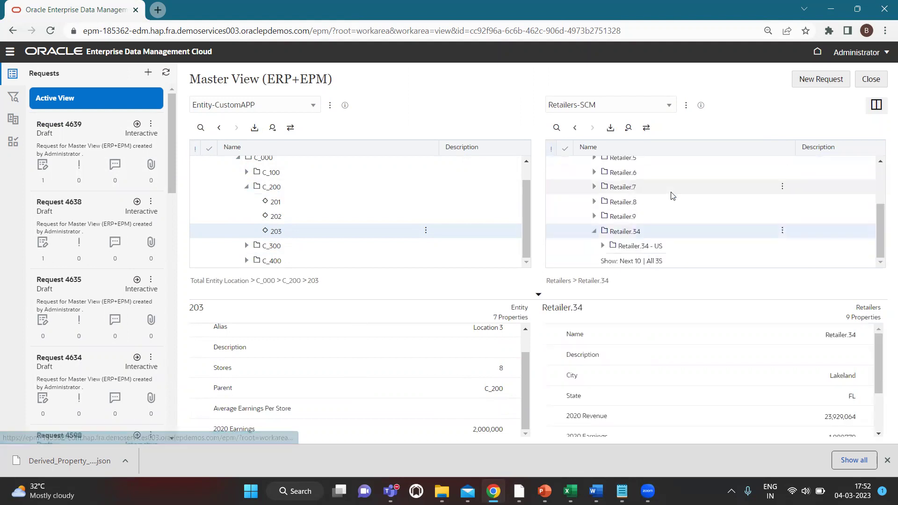
{"action": "left_click", "coordinate": [653, 262]}
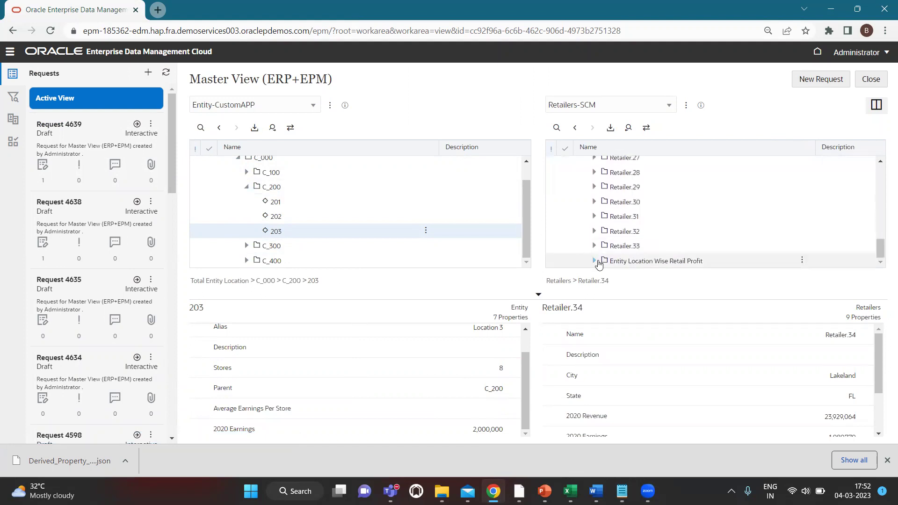
{"action": "left_click_drag", "start_coordinate": [601, 261], "coordinate": [627, 108]}
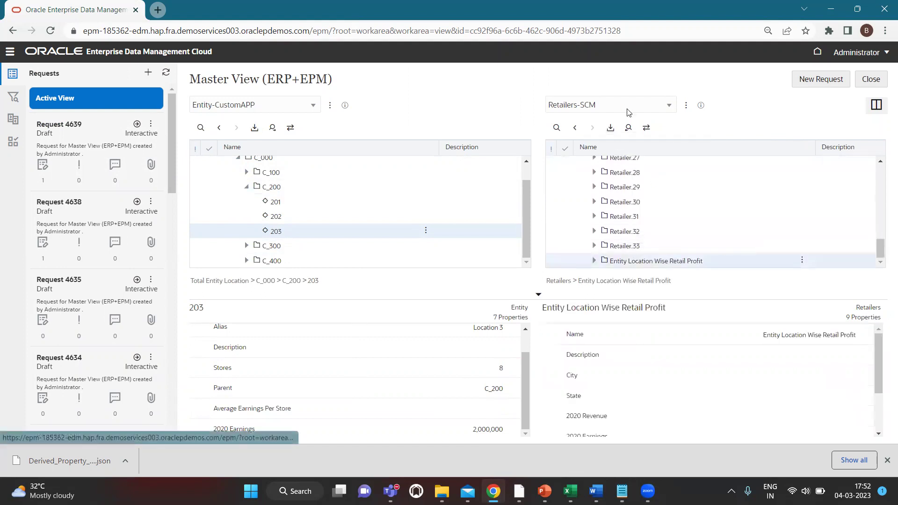
{"action": "left_click", "coordinate": [595, 261]}
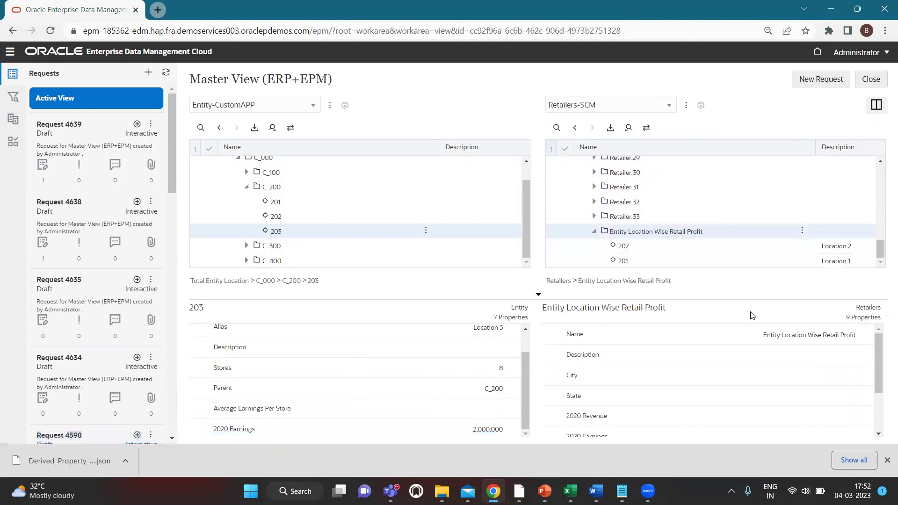
{"action": "scroll", "coordinate": [748, 346], "scroll_direction": "down", "scroll_amount": 2}
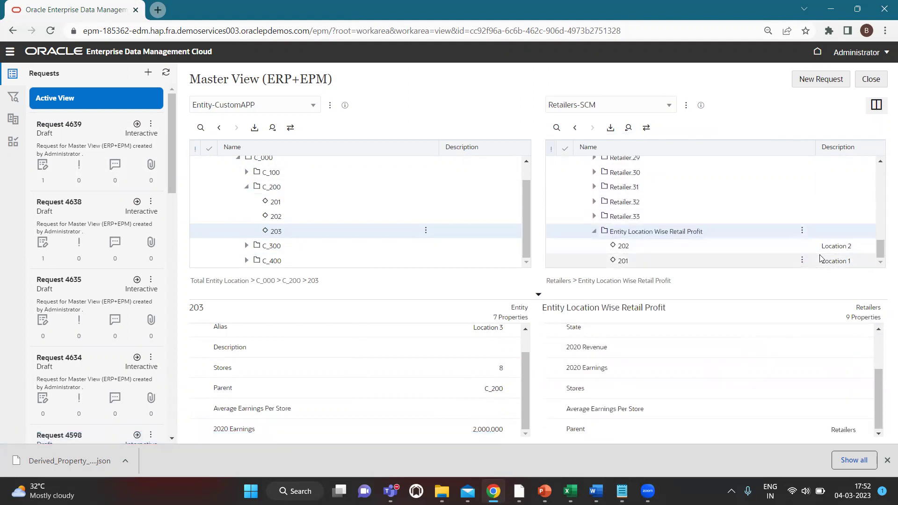
Step: Switch to the Excel tracker and add Location 3 to Case 2's source table with earnings of 2000000 and 8 stores
{"action": "key", "text": "alt+Tab"}
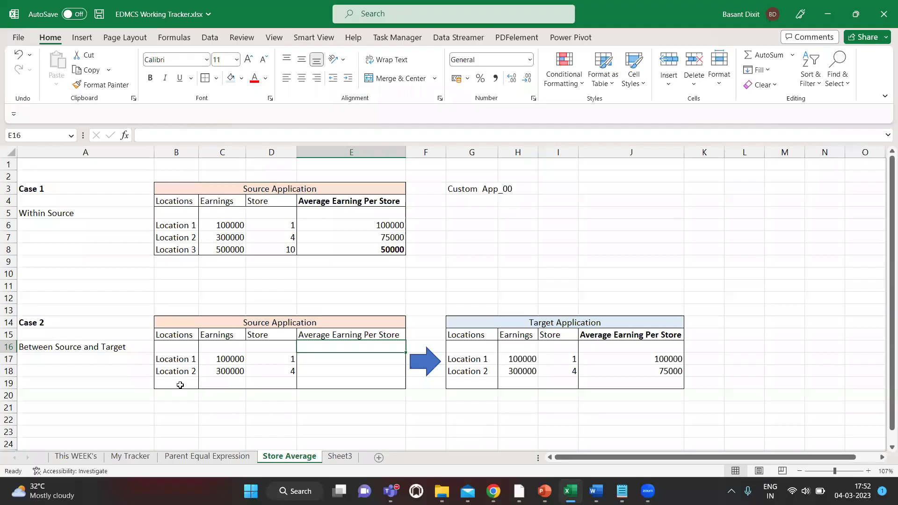
{"action": "left_click", "coordinate": [180, 384]}
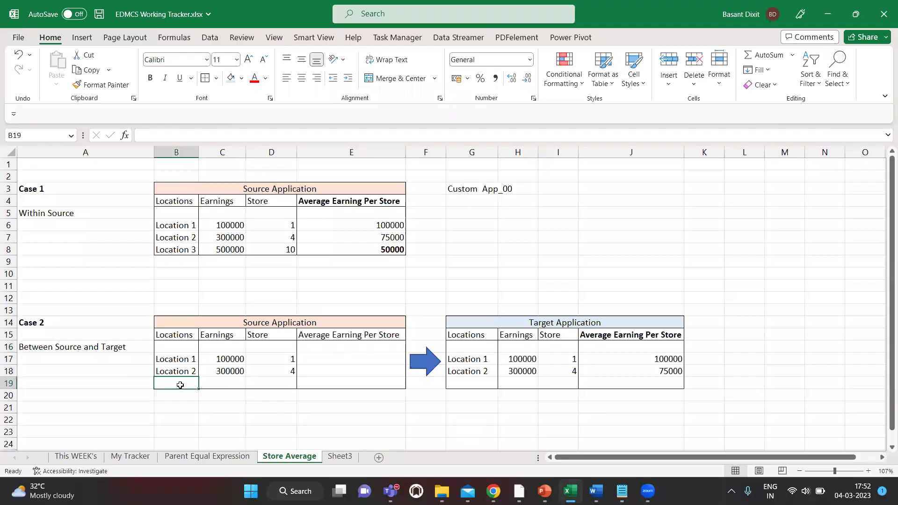
{"action": "type", "text": "Location 3"}
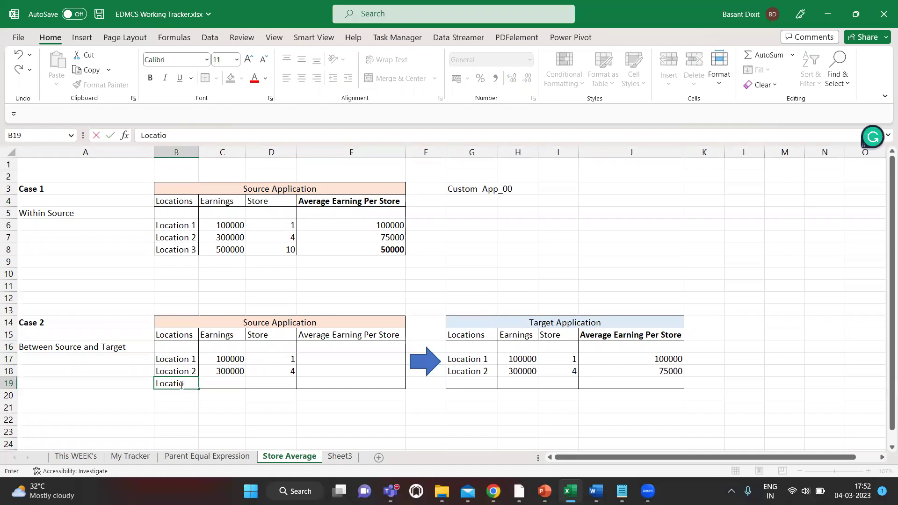
{"action": "key", "text": "Return"}
{"action": "key", "text": "Up"}
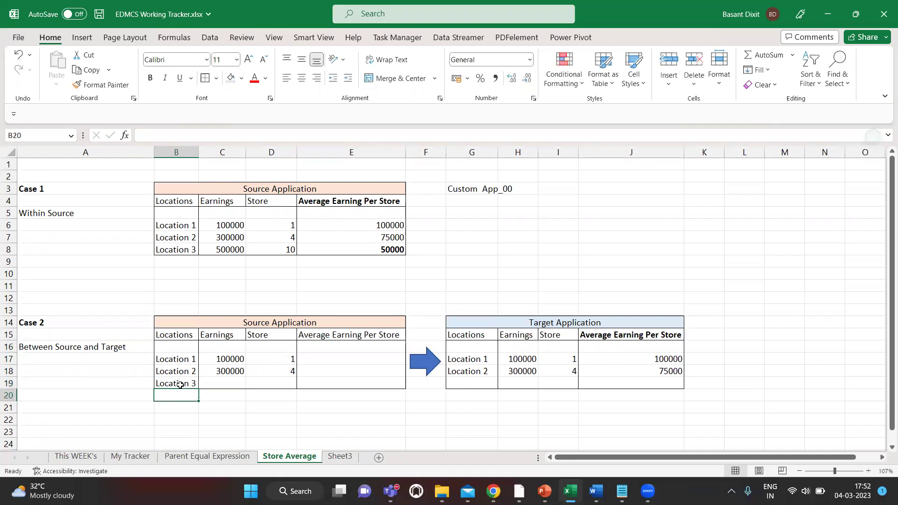
{"action": "key", "text": "Right"}
{"action": "type", "text": "20000"}
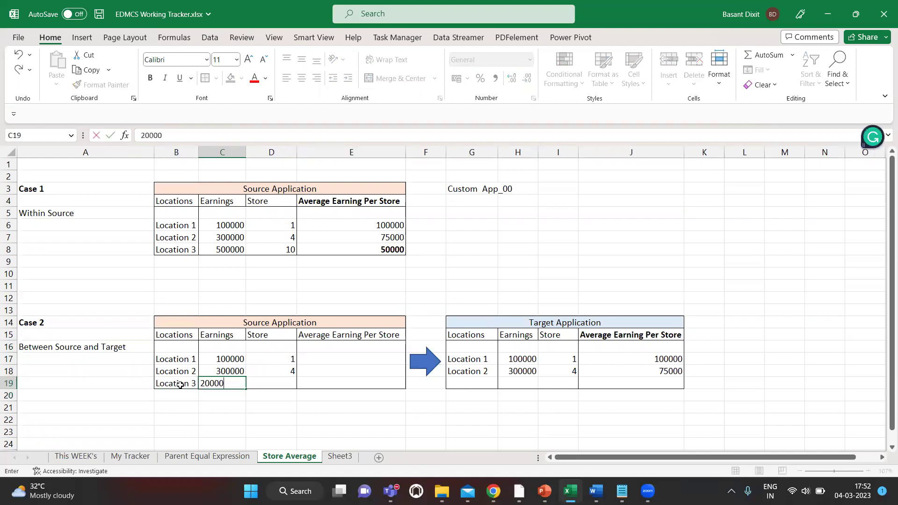
{"action": "key", "text": "ctrl+Return"}
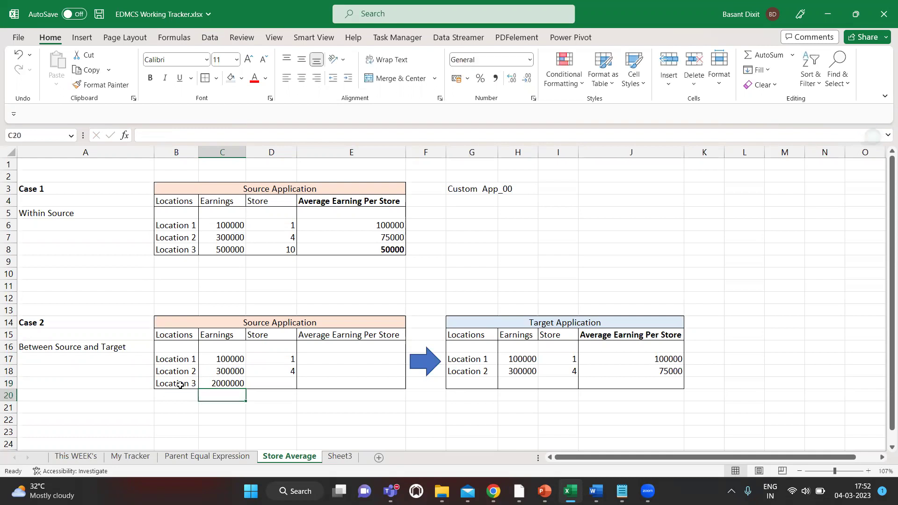
{"action": "key", "text": "Right"}
{"action": "type", "text": "8"}
{"action": "key", "text": "Return"}
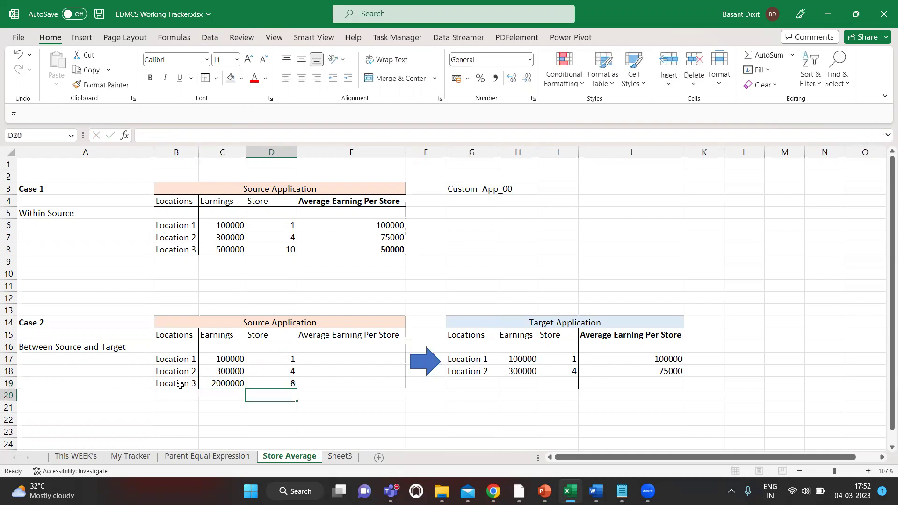
Step: Try copying only Location 3's earnings and store values into the target table's empty row, and undo the paste
{"action": "key", "text": "Right"}
{"action": "key", "text": "Up"}
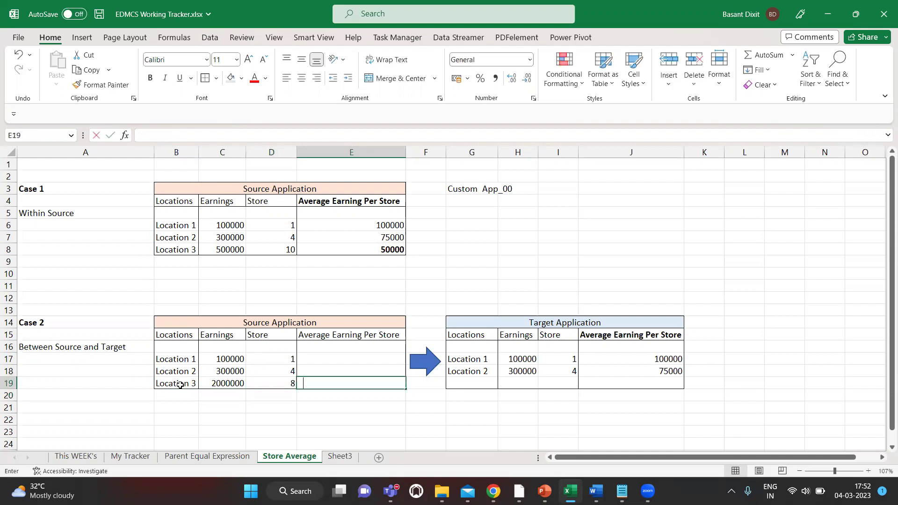
{"action": "key", "text": "Escape"}
{"action": "key", "text": "Left"}
{"action": "key", "text": "Left"}
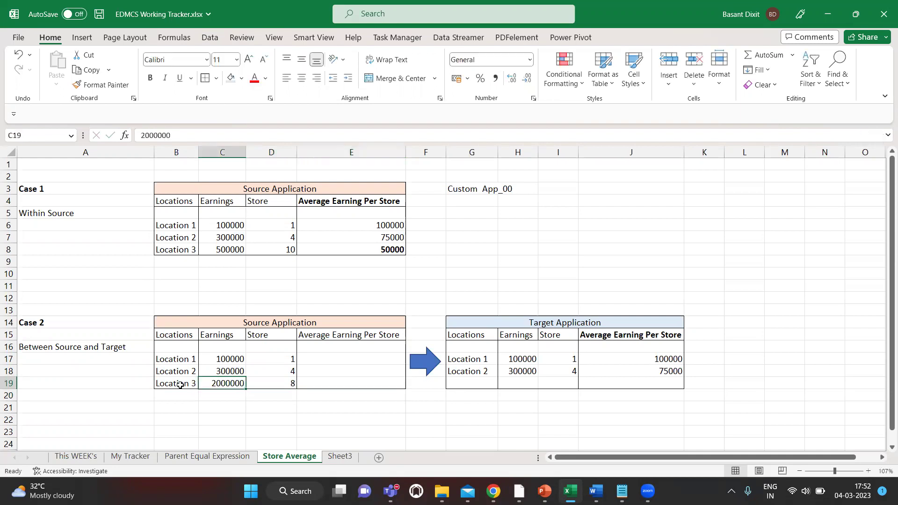
{"action": "key", "text": "shift+Right"}
{"action": "key", "text": "ctrl+c"}
{"action": "key", "text": "Right"}
{"action": "key", "text": "Right"}
{"action": "key", "text": "Right"}
{"action": "key", "text": "Right"}
{"action": "key", "text": "Return"}
{"action": "key", "text": "Right"}
{"action": "key", "text": "Right"}
{"action": "key", "text": "Left"}
{"action": "key", "text": "Left"}
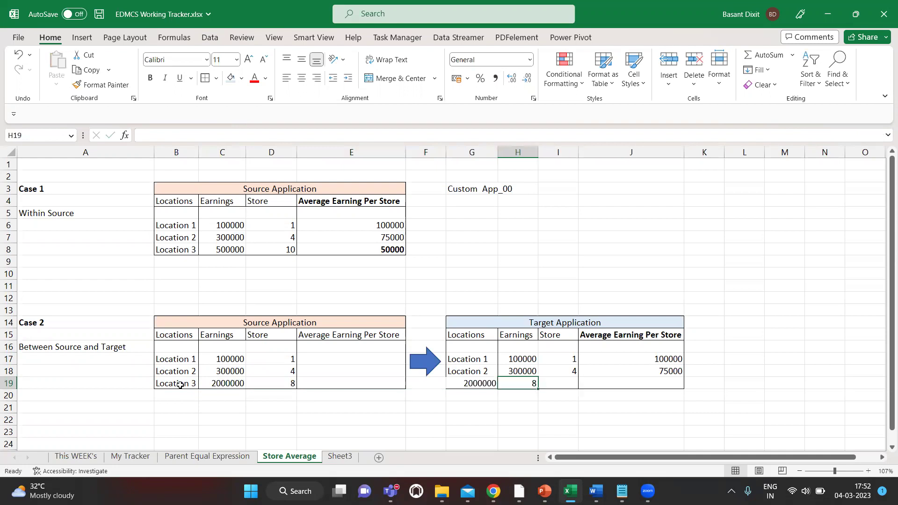
{"action": "key", "text": "ctrl+z"}
Step: Copy Location 3's name, earnings and store count from Case 2's source table into row 19 of the target table
{"action": "key", "text": "Left"}
{"action": "key", "text": "Left"}
{"action": "key", "text": "Left"}
{"action": "key", "text": "Left"}
{"action": "key", "text": "Left"}
{"action": "key", "text": "shift+Right"}
{"action": "key", "text": "shift+Right"}
{"action": "key", "text": "ctrl+c"}
{"action": "key", "text": "Right"}
{"action": "key", "text": "Right"}
{"action": "key", "text": "Right"}
{"action": "key", "text": "Right"}
{"action": "key", "text": "Right"}
{"action": "key", "text": "Return"}
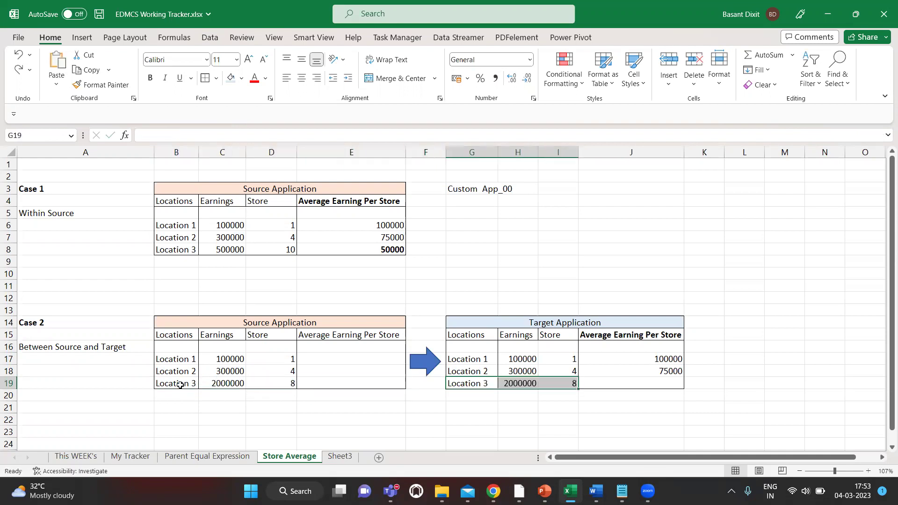
Step: Calculate Location 3's Average Earning Per Store in J19 of the target table with the formula +H19/I19
{"action": "key", "text": "Right"}
{"action": "key", "text": "Right"}
{"action": "key", "text": "Right"}
{"action": "type", "text": "+"}
{"action": "key", "text": "Left"}
{"action": "key", "text": "Left"}
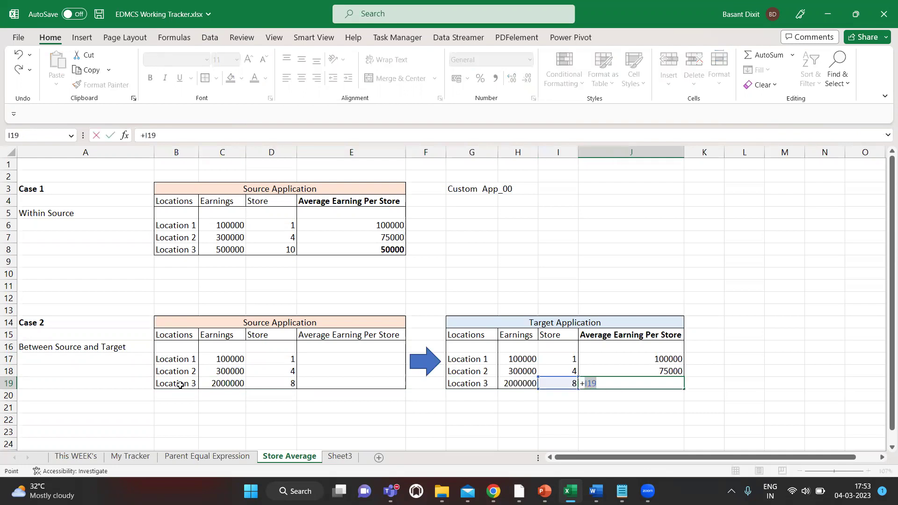
{"action": "type", "text": "/"}
{"action": "key", "text": "Left"}
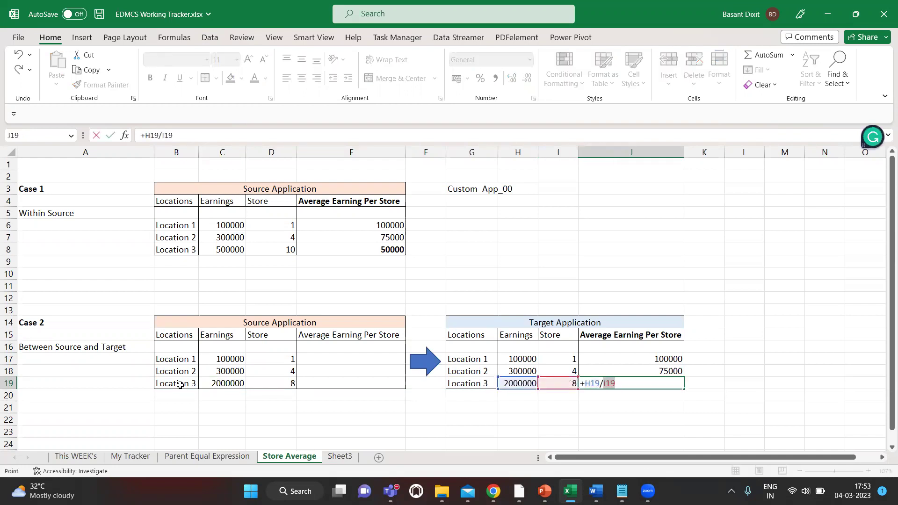
{"action": "key", "text": "Return"}
{"action": "key", "text": "Up"}
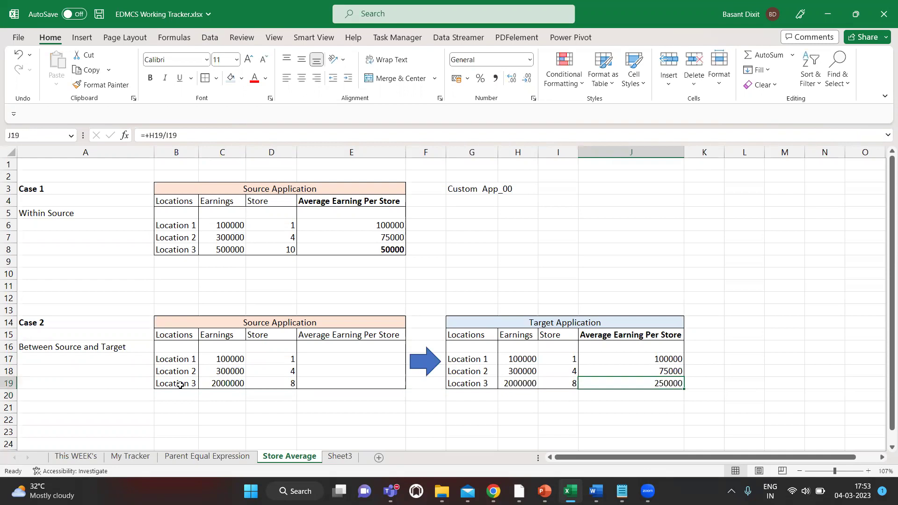
Step: Switch back to Oracle Enterprise Data Management, create a new request and name it "Add Location 3 in Target."
{"action": "key", "text": "alt+Tab"}
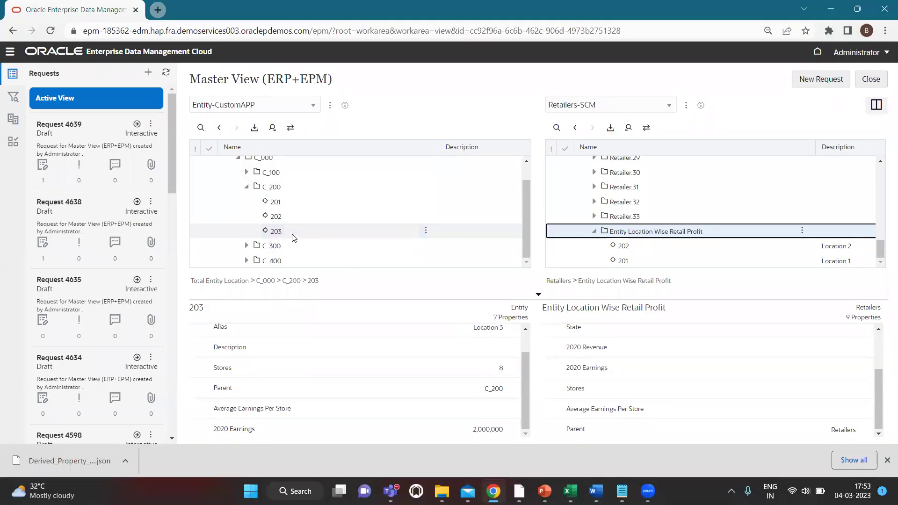
{"action": "left_click", "coordinate": [821, 83]}
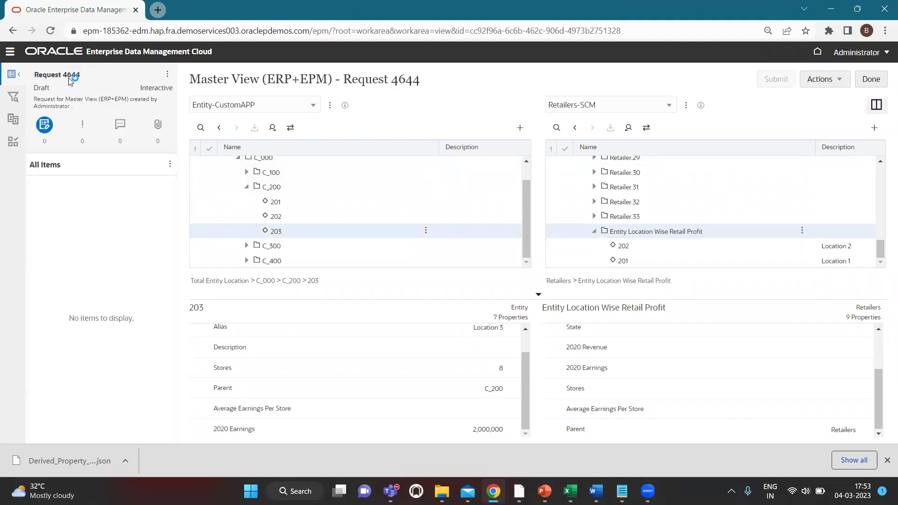
{"action": "left_click", "coordinate": [90, 71]}
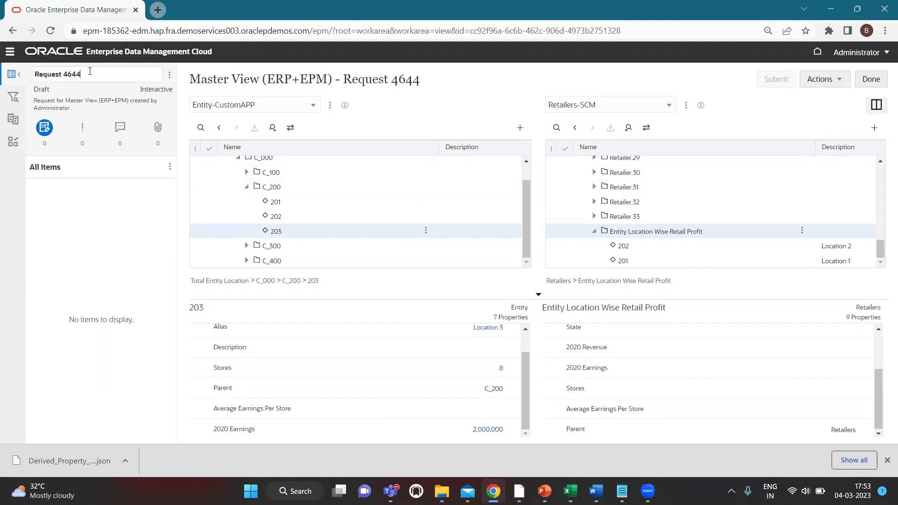
{"action": "key", "text": "BackSpace"}
{"action": "key", "text": "BackSpace"}
{"action": "key", "text": "BackSpace"}
{"action": "key", "text": "BackSpace"}
{"action": "key", "text": "BackSpace"}
{"action": "key", "text": "BackSpace"}
{"action": "key", "text": "BackSpace"}
{"action": "key", "text": "BackSpace"}
{"action": "key", "text": "BackSpace"}
{"action": "key", "text": "BackSpace"}
{"action": "key", "text": "BackSpace"}
{"action": "type", "text": "Add "}
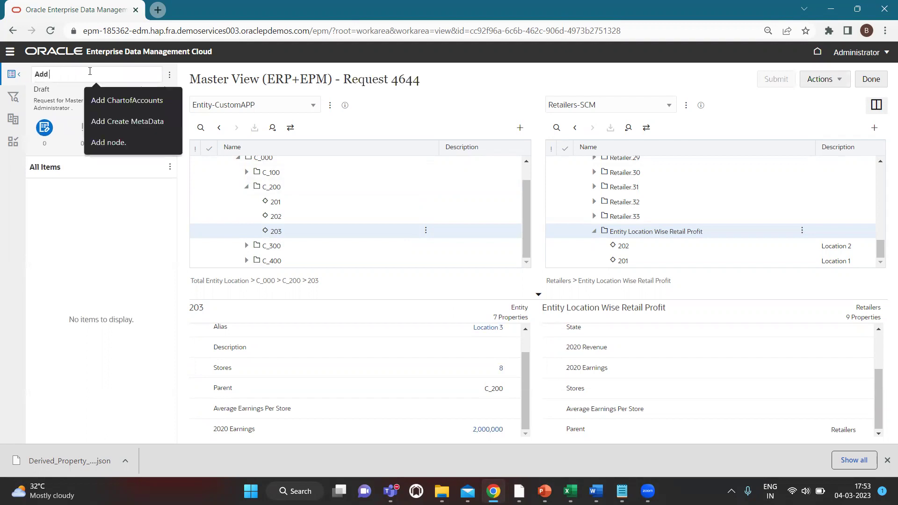
{"action": "type", "text": "Location 3 in Target."}
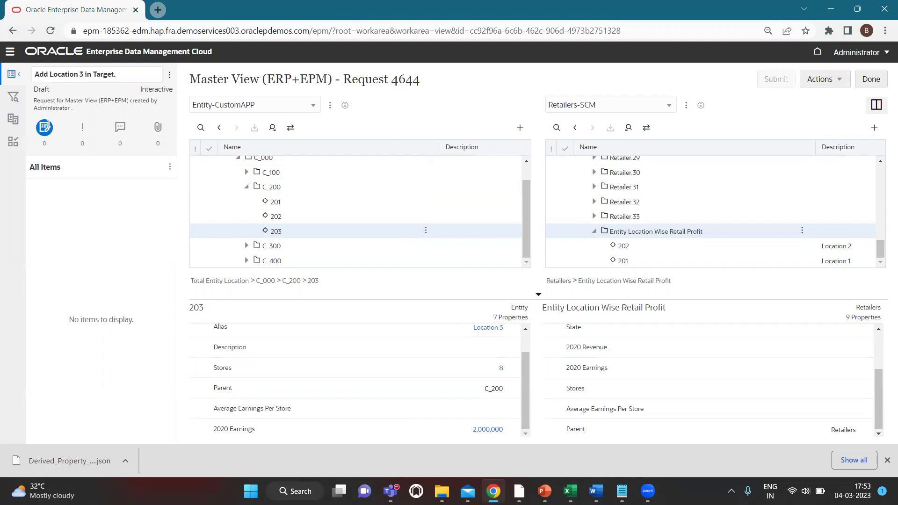
Step: Add node 203 from Entity-CustomAPP under Entity Location Wise Retail Profit in Retailers-SCM and examine its earnings, stores and average properties
{"action": "left_click", "coordinate": [275, 231]}
{"action": "left_click_drag", "start_coordinate": [274, 232], "coordinate": [623, 233]}
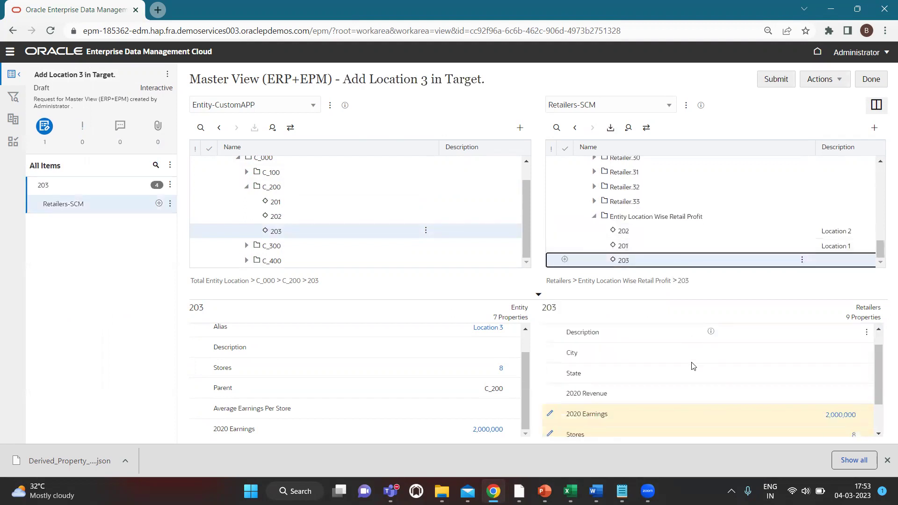
{"action": "scroll", "coordinate": [693, 365], "scroll_direction": "down", "scroll_amount": 1}
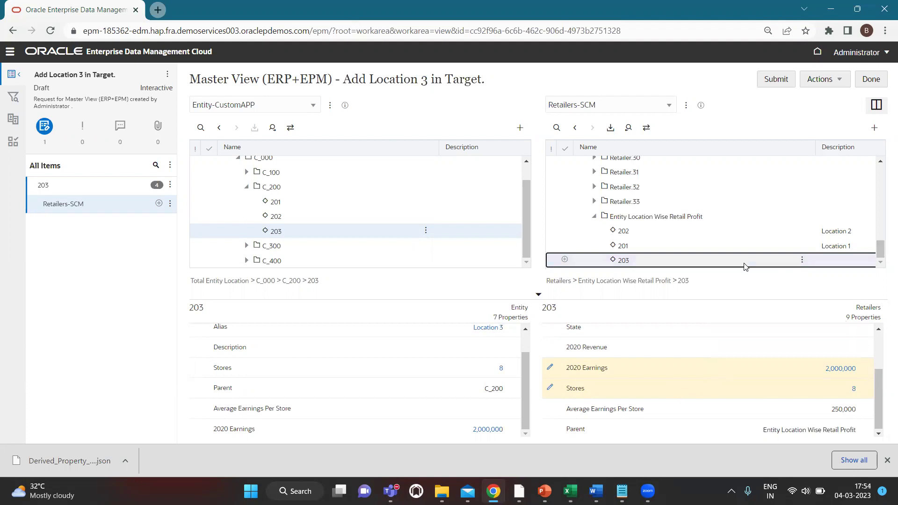
Step: Look through the open windows to switch away from the browser
{"action": "key", "text": "alt+Tab"}
{"action": "key", "text": "alt+Tab"}
{"action": "key", "text": "alt+Tab"}
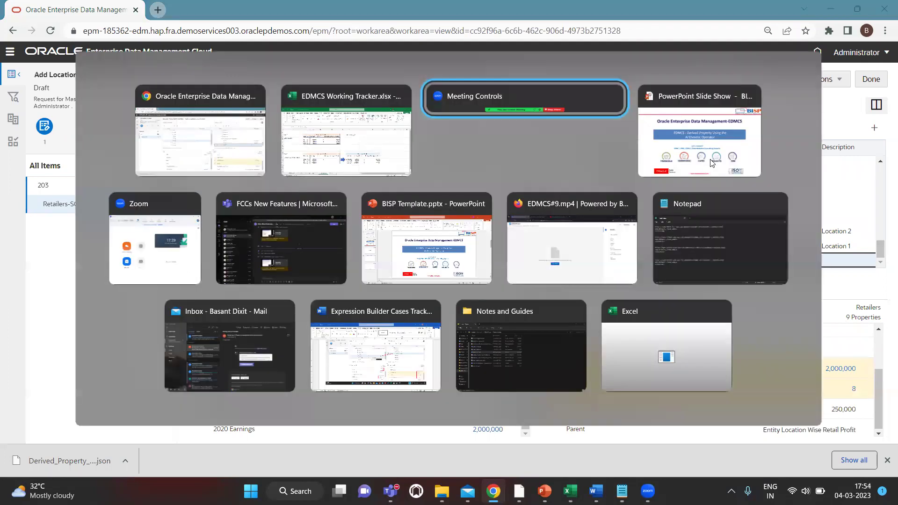